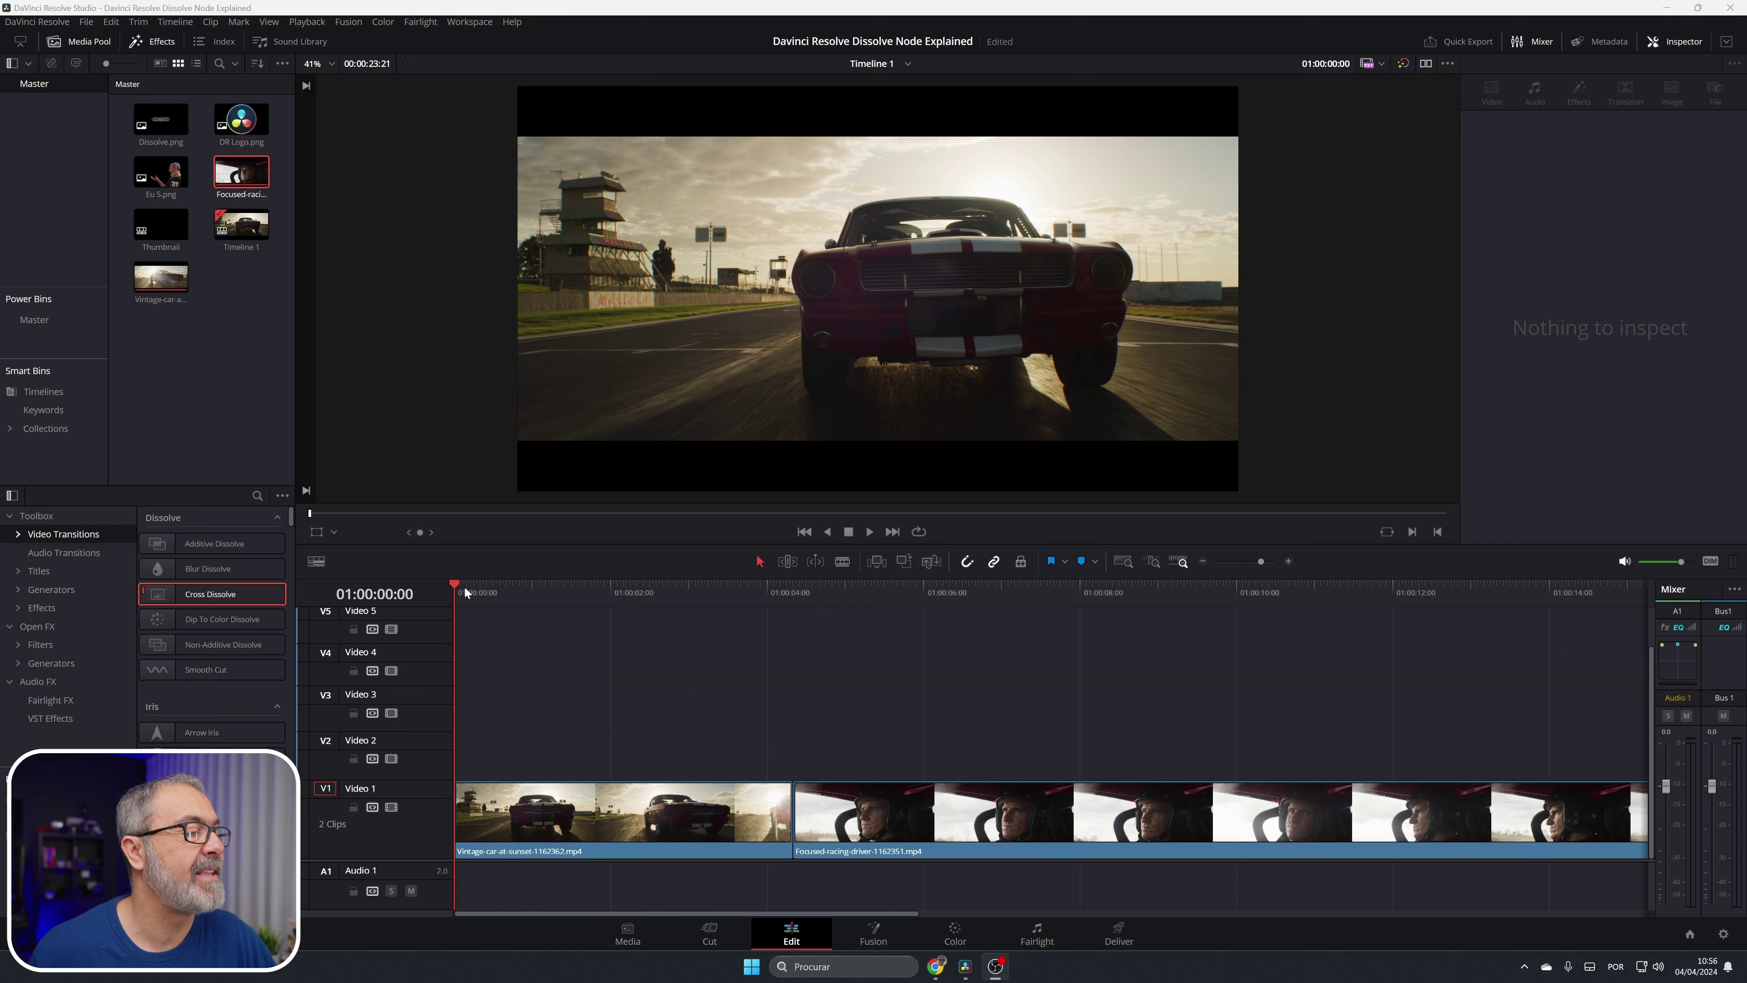
# - Remove the vintage car clip from the Video 1 track and move the racing driver clip to the start of the timeline
pyautogui.moveTo(462, 592); pyautogui.dragTo(721, 671)
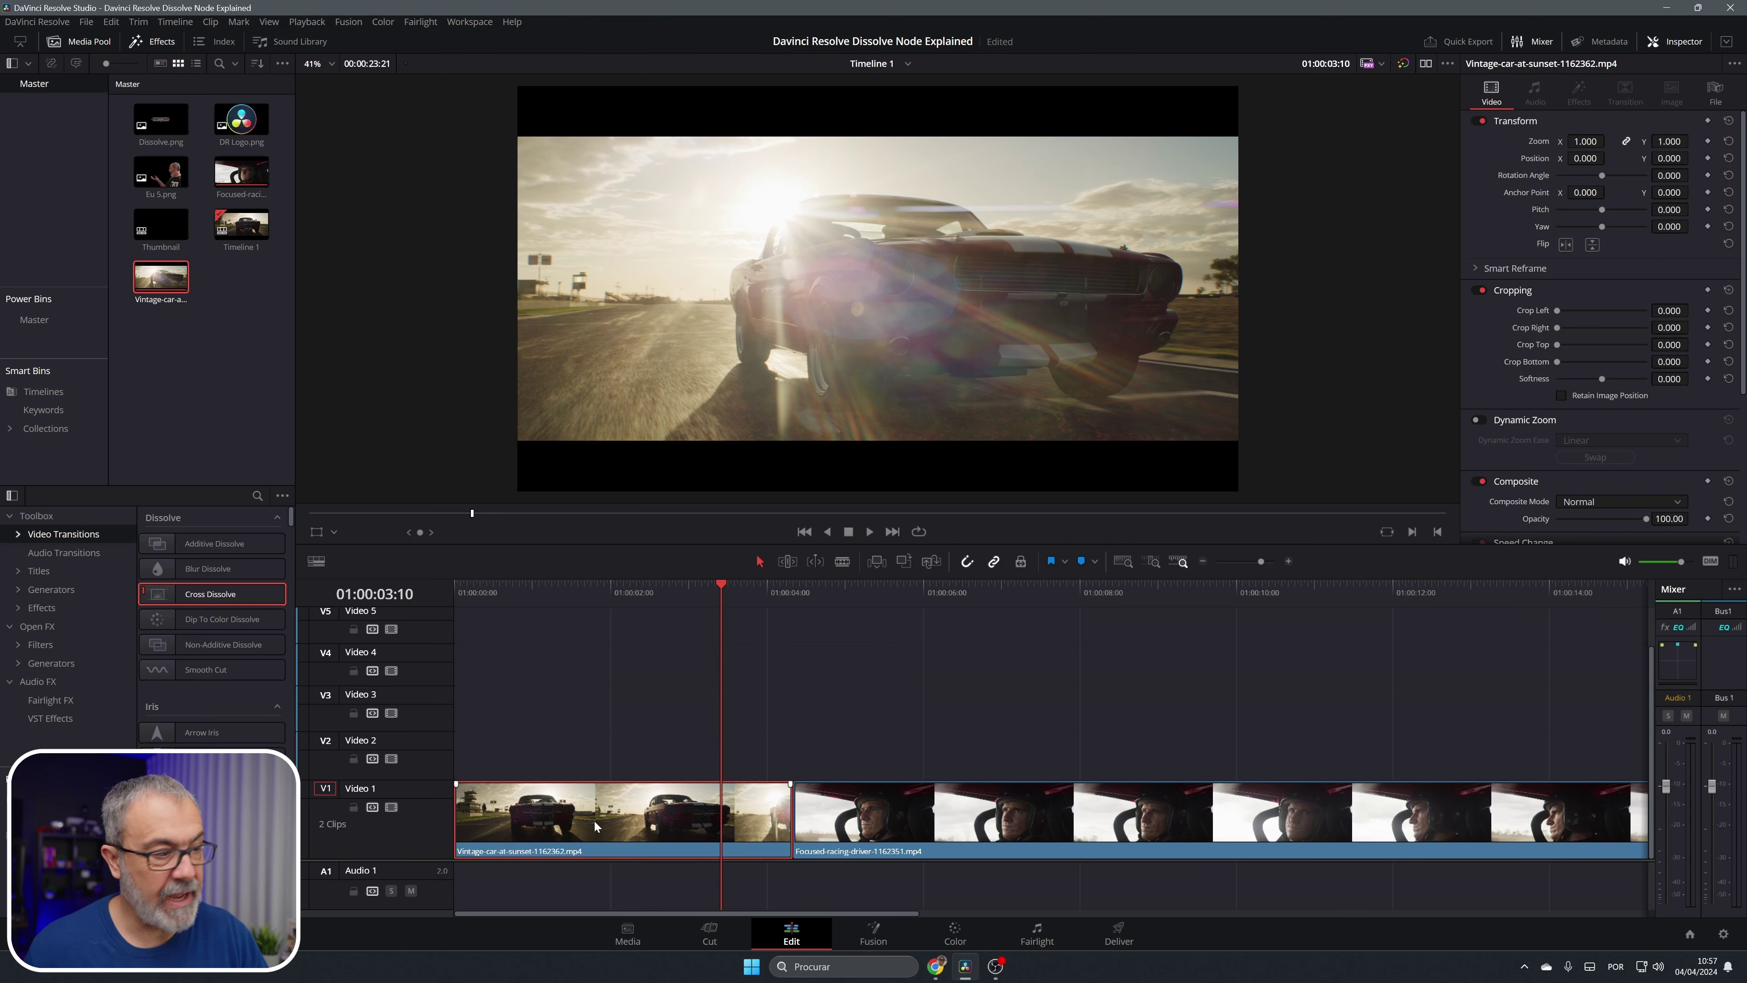
pyautogui.press('Delete')
pyautogui.moveTo(965, 837); pyautogui.dragTo(624, 838)
pyautogui.click(457, 603)
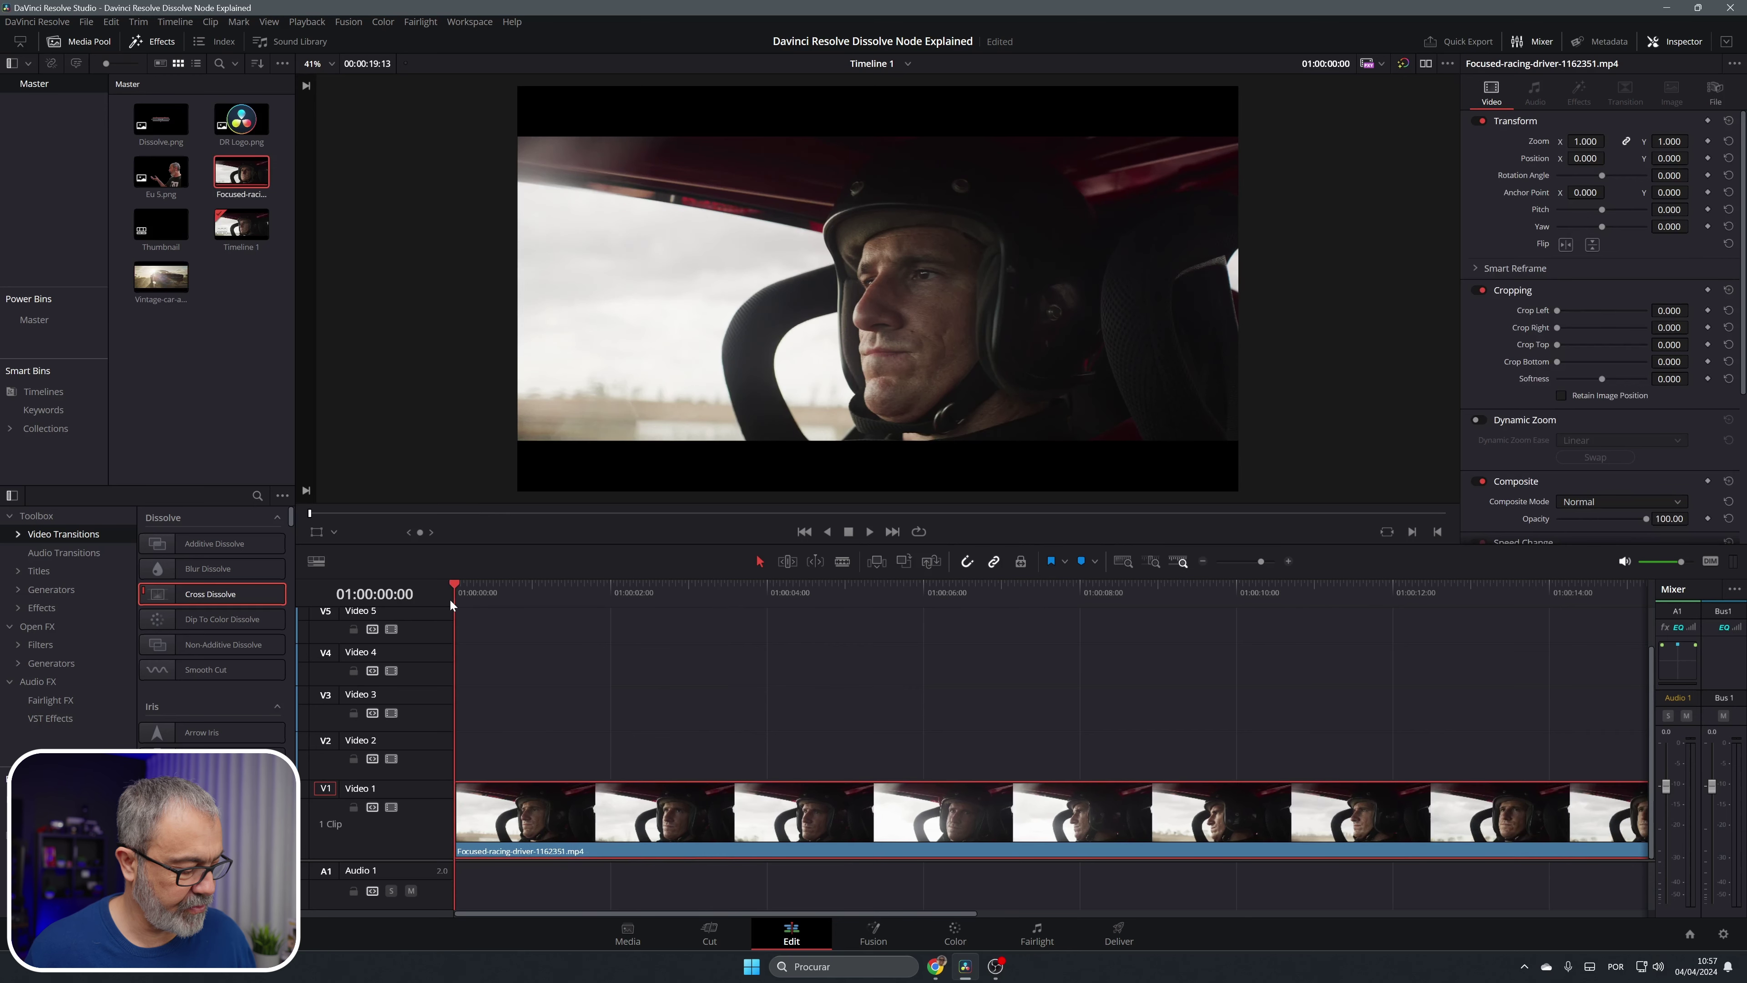
# - Split the racing driver clip at 01:00:03:00
pyautogui.hotkey('shift', 'Right')
pyautogui.hotkey('shift', 'Right')
pyautogui.hotkey('shift', 'Right')
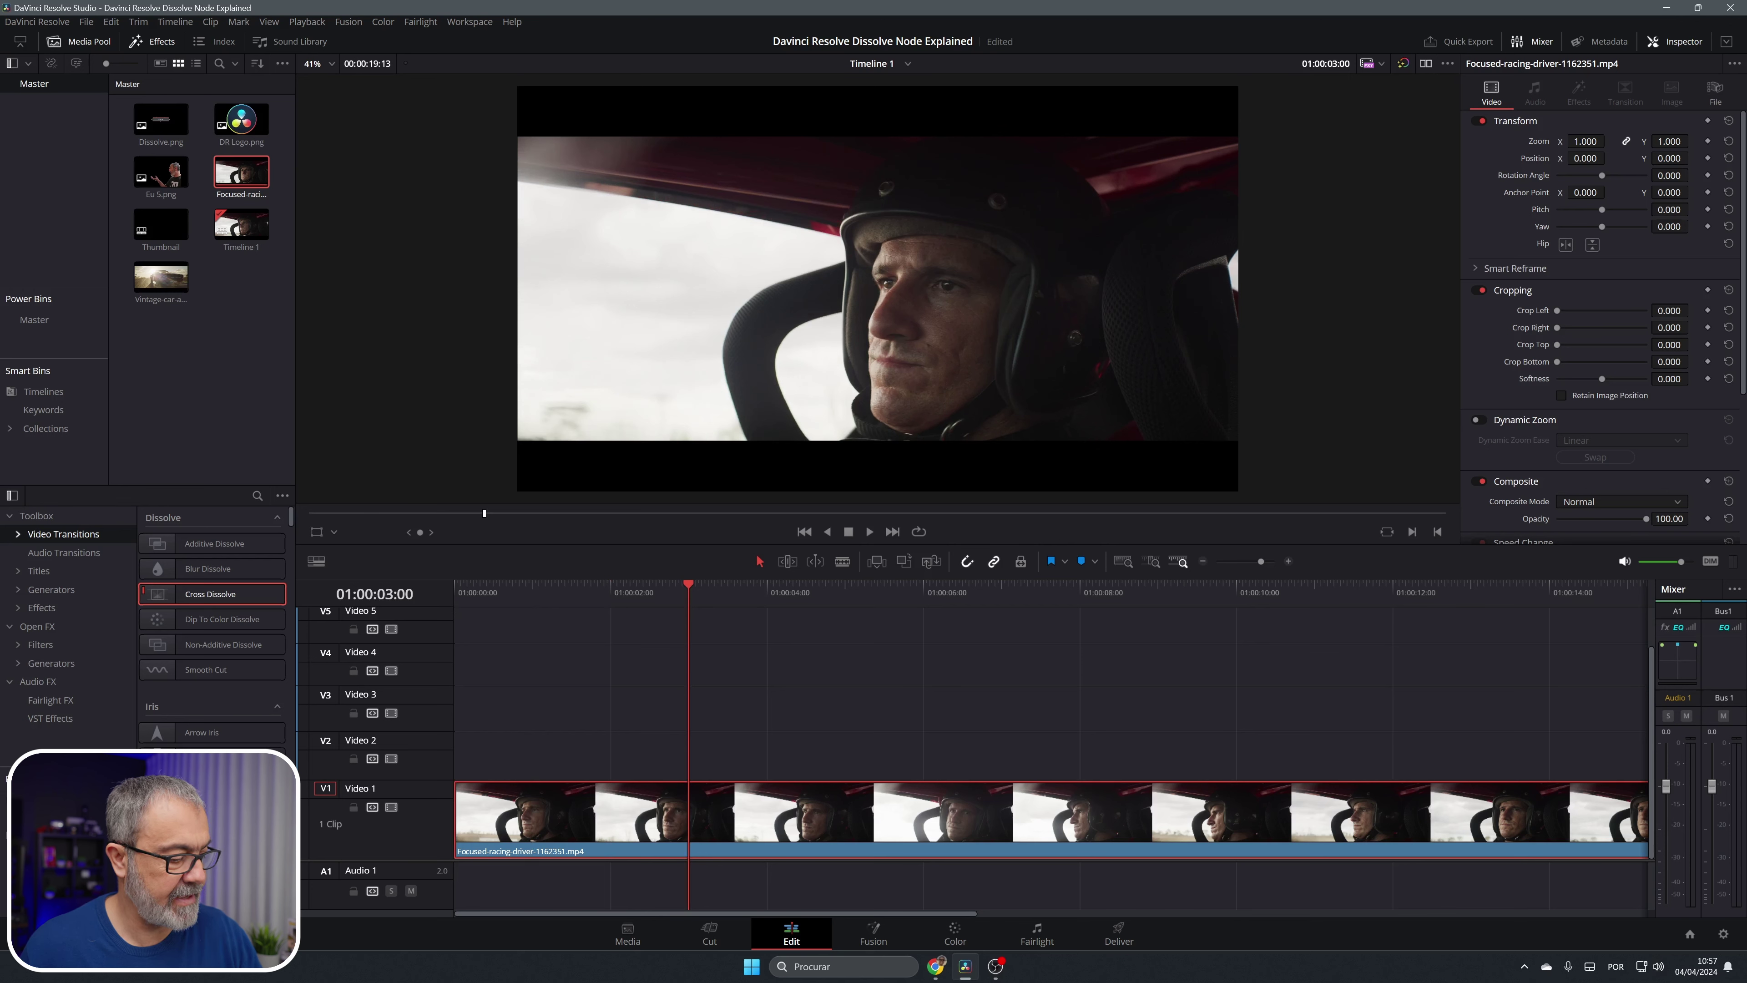
pyautogui.hotkey('ctrl', 'b')
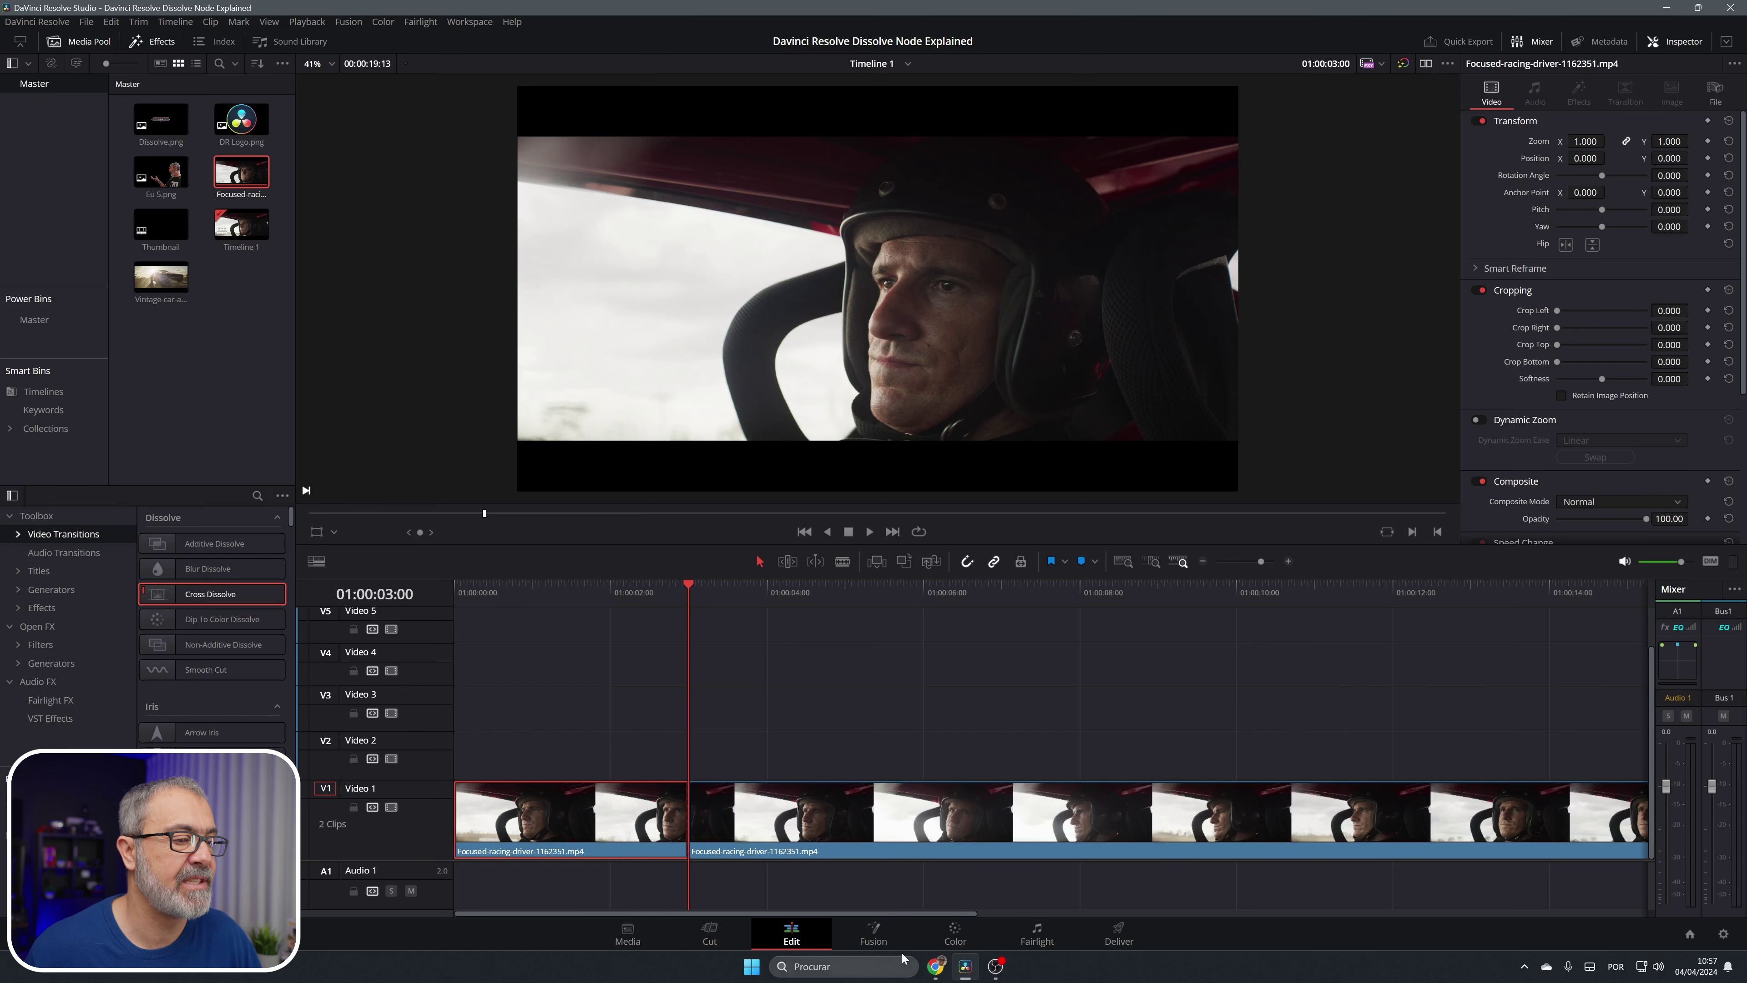
# - In Fusion, insert a Dissolve node between MediaIn1 and MediaOut1 and connect the vintage car clip from the media pool as its foreground
pyautogui.click(874, 934)
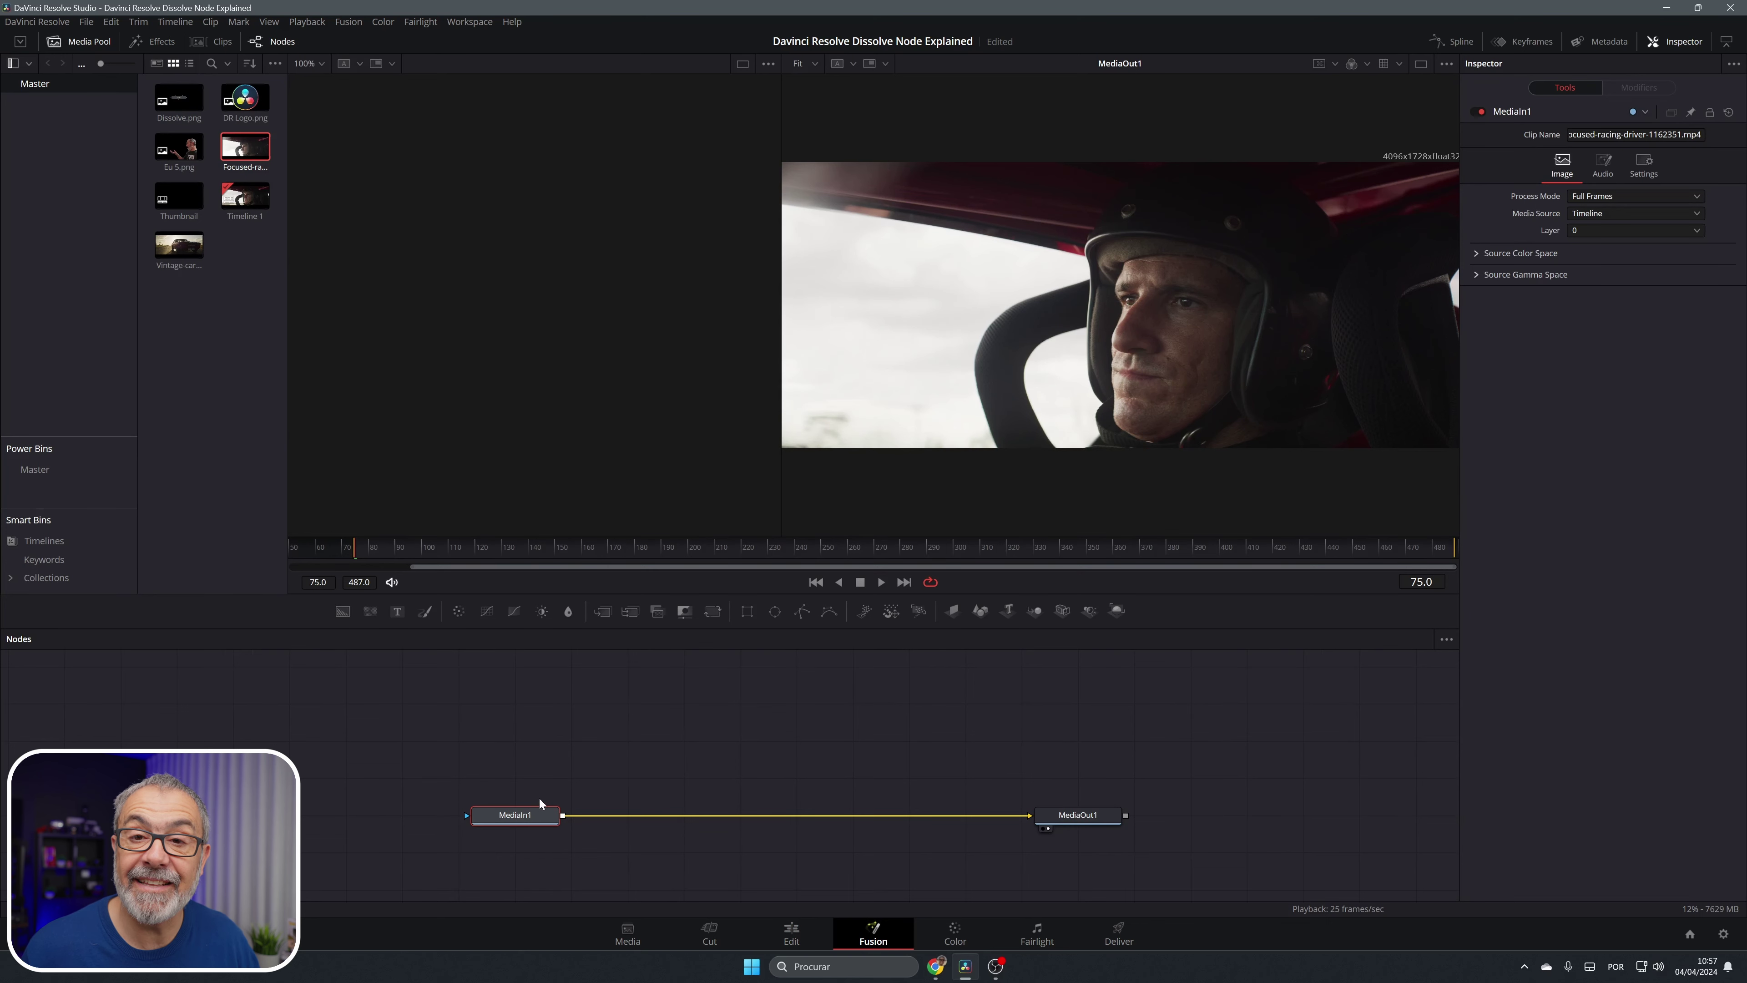
pyautogui.hotkey('shift', 'space')
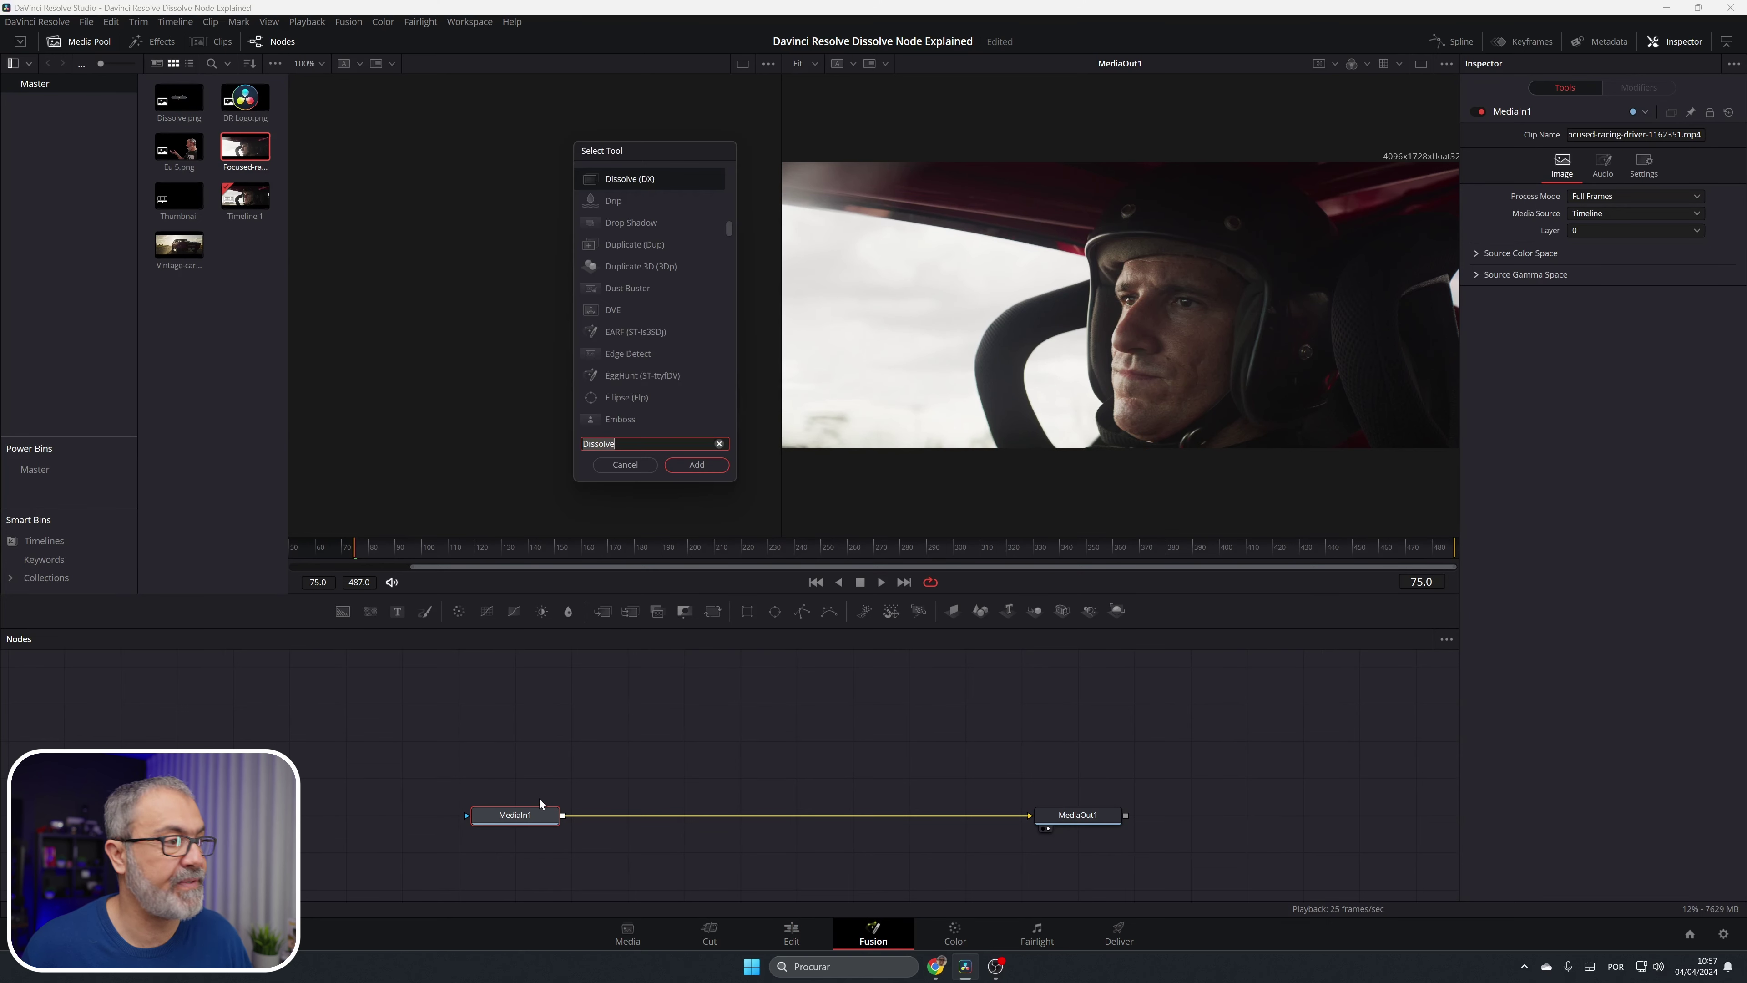
pyautogui.write('Di')
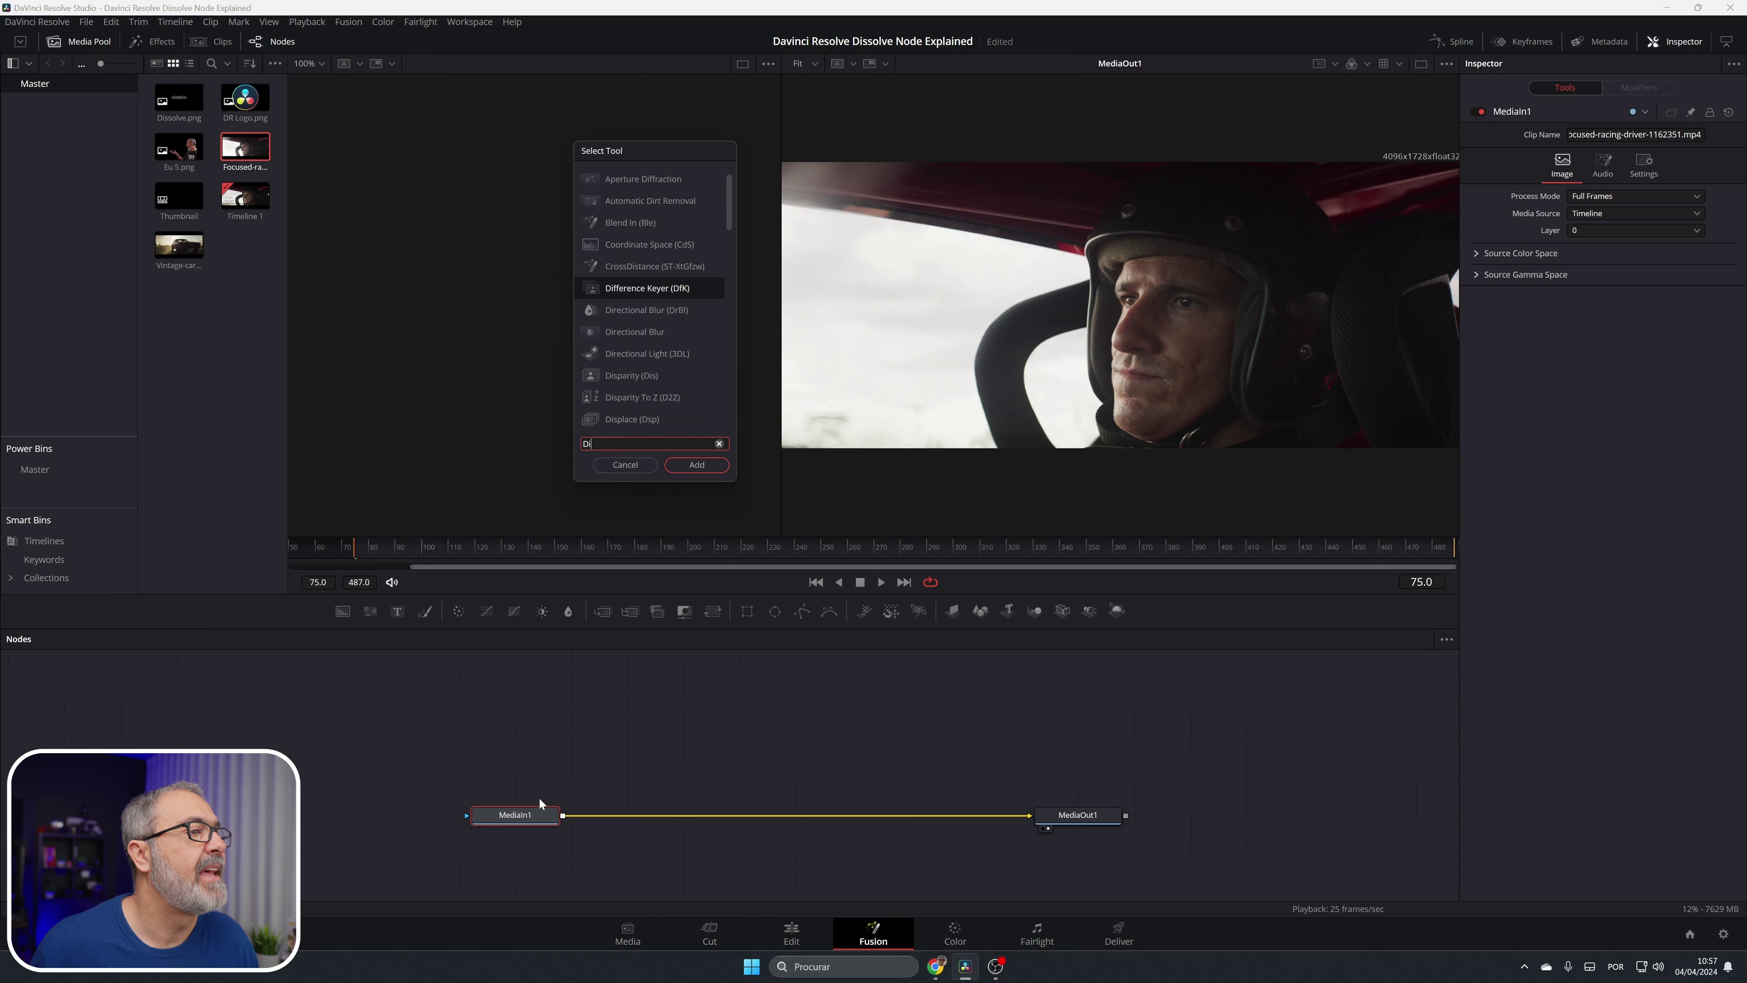
pyautogui.write('ss')
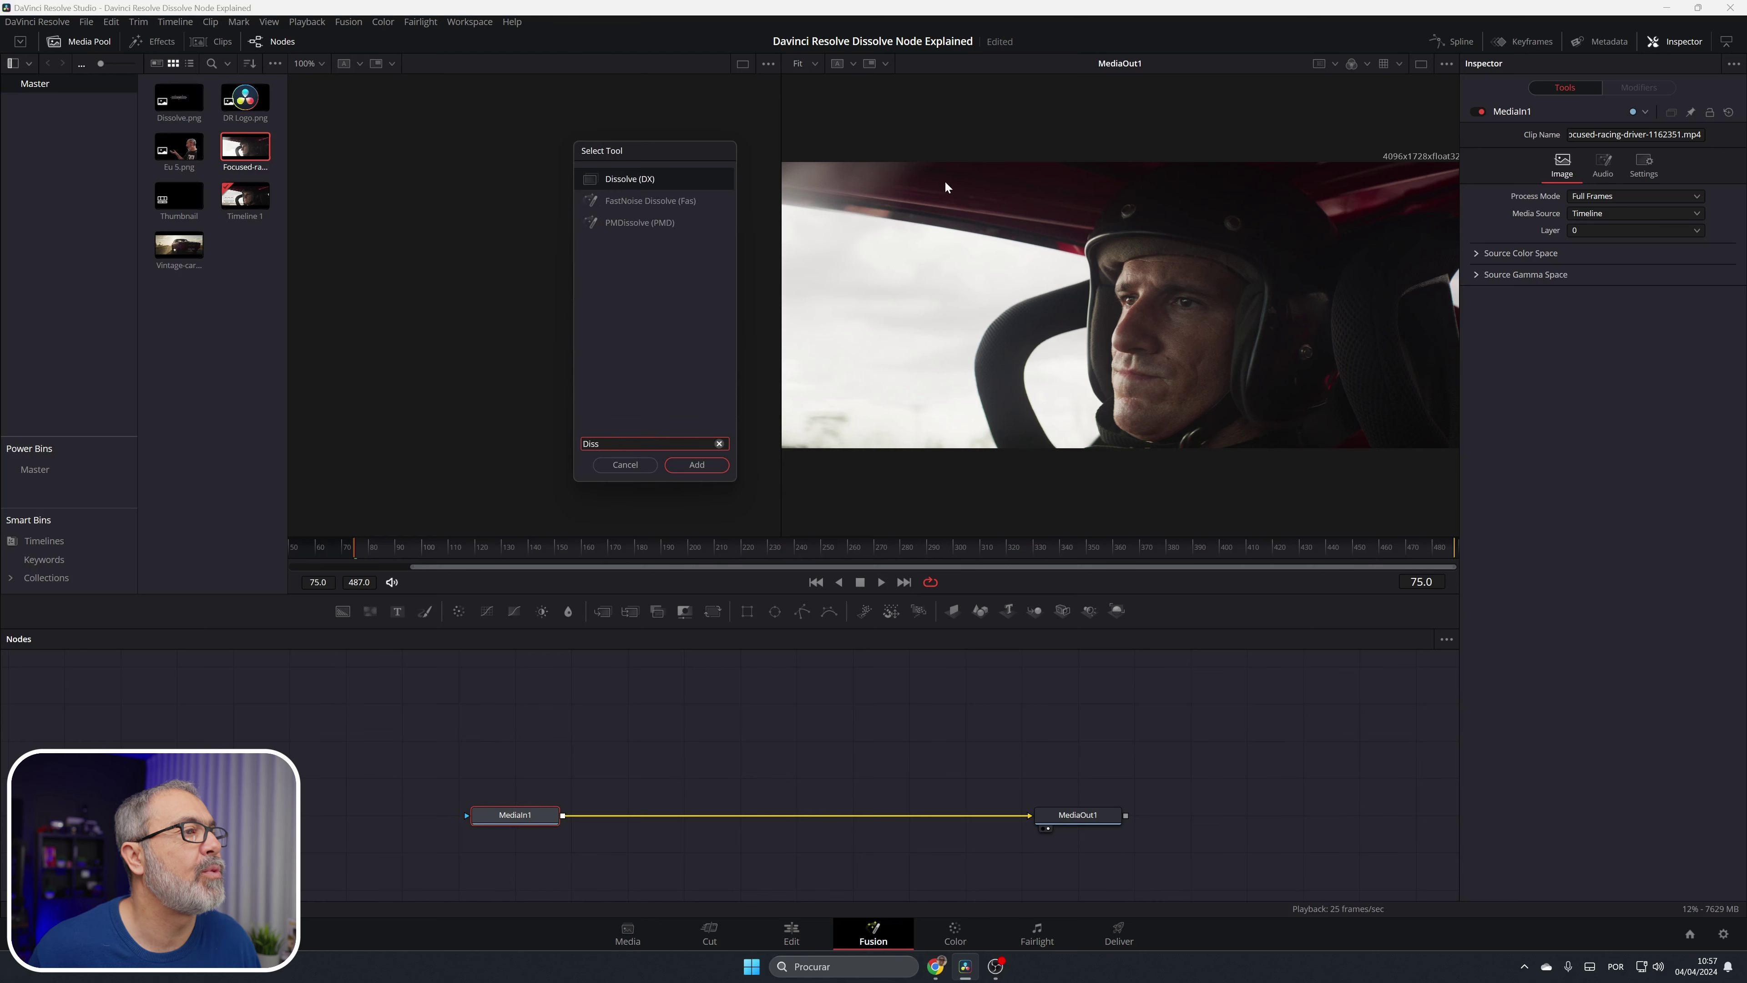
pyautogui.write('olve')
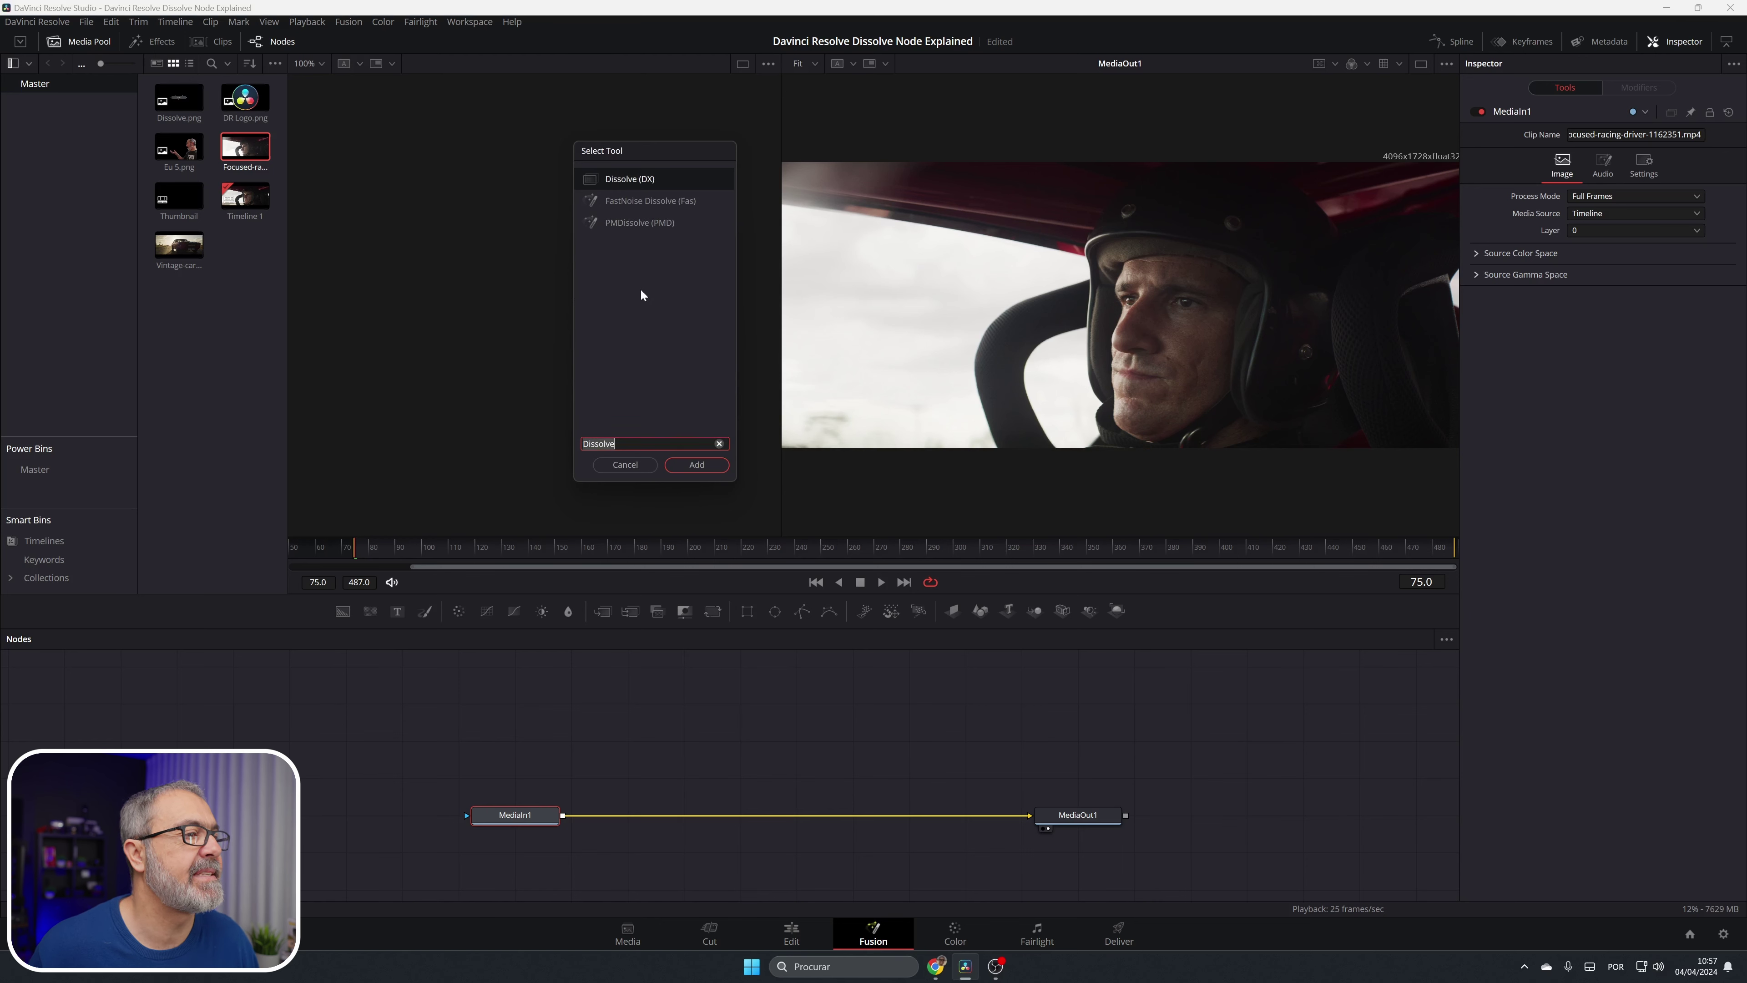
pyautogui.click(708, 464)
pyautogui.moveTo(632, 816); pyautogui.dragTo(731, 819)
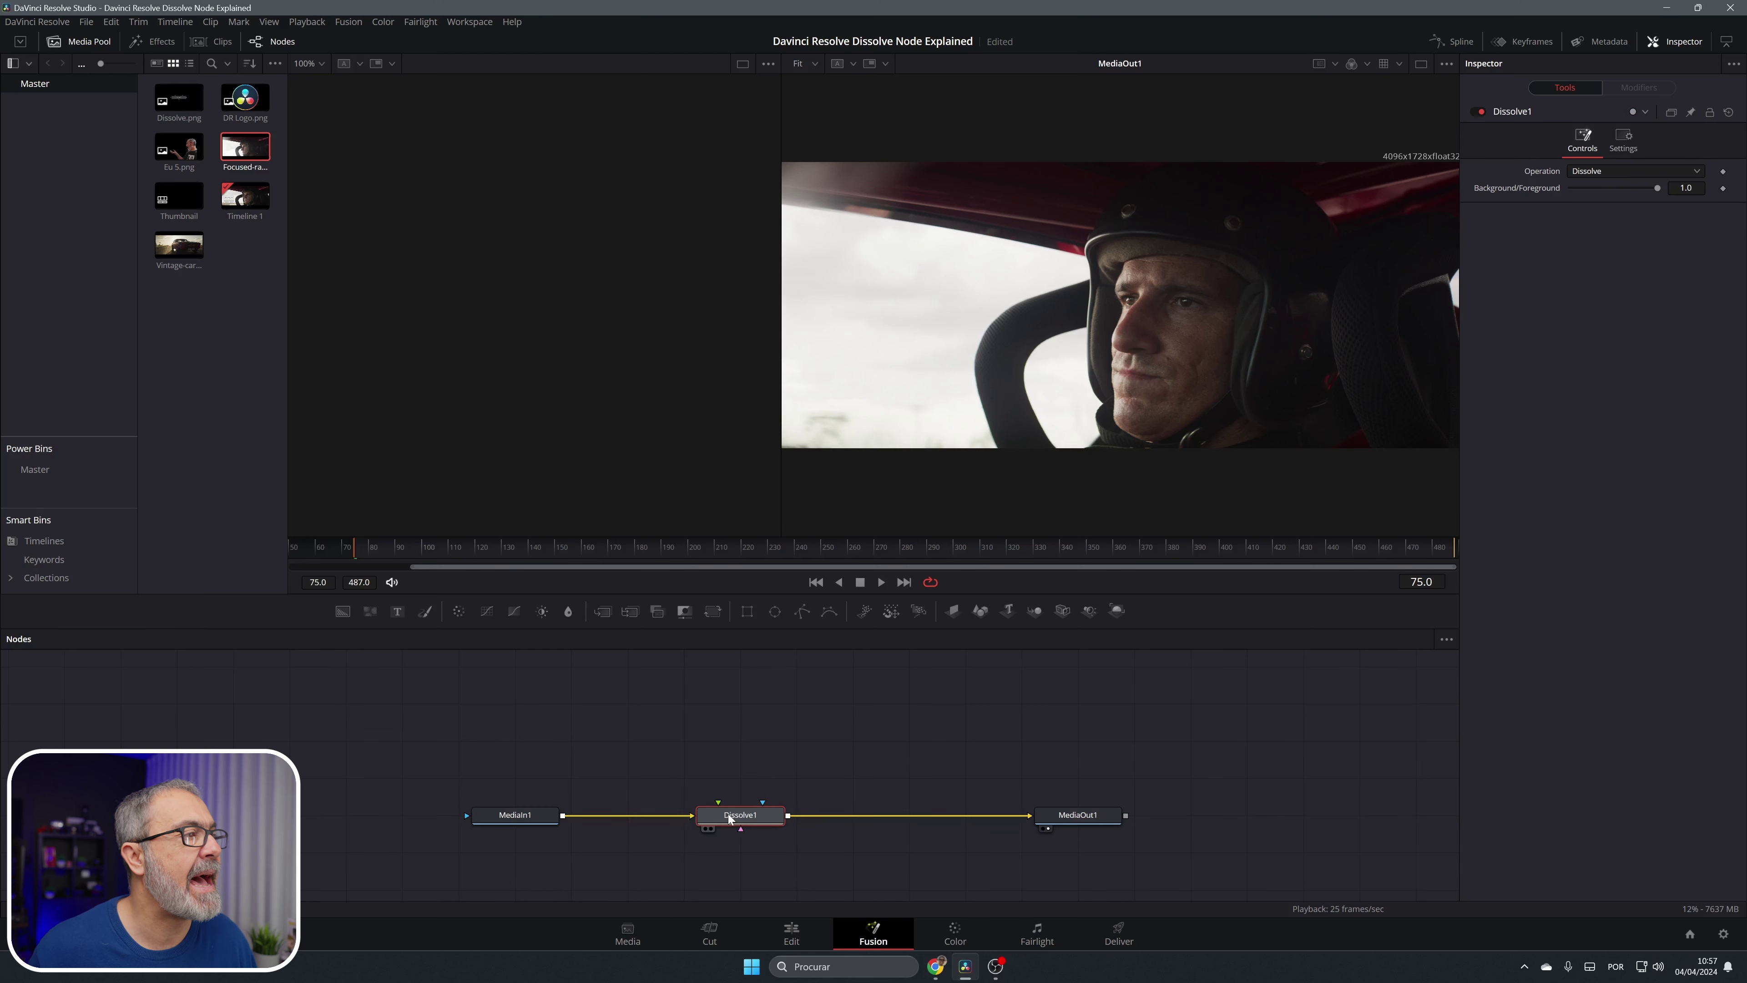
pyautogui.moveTo(179, 245); pyautogui.dragTo(740, 819)
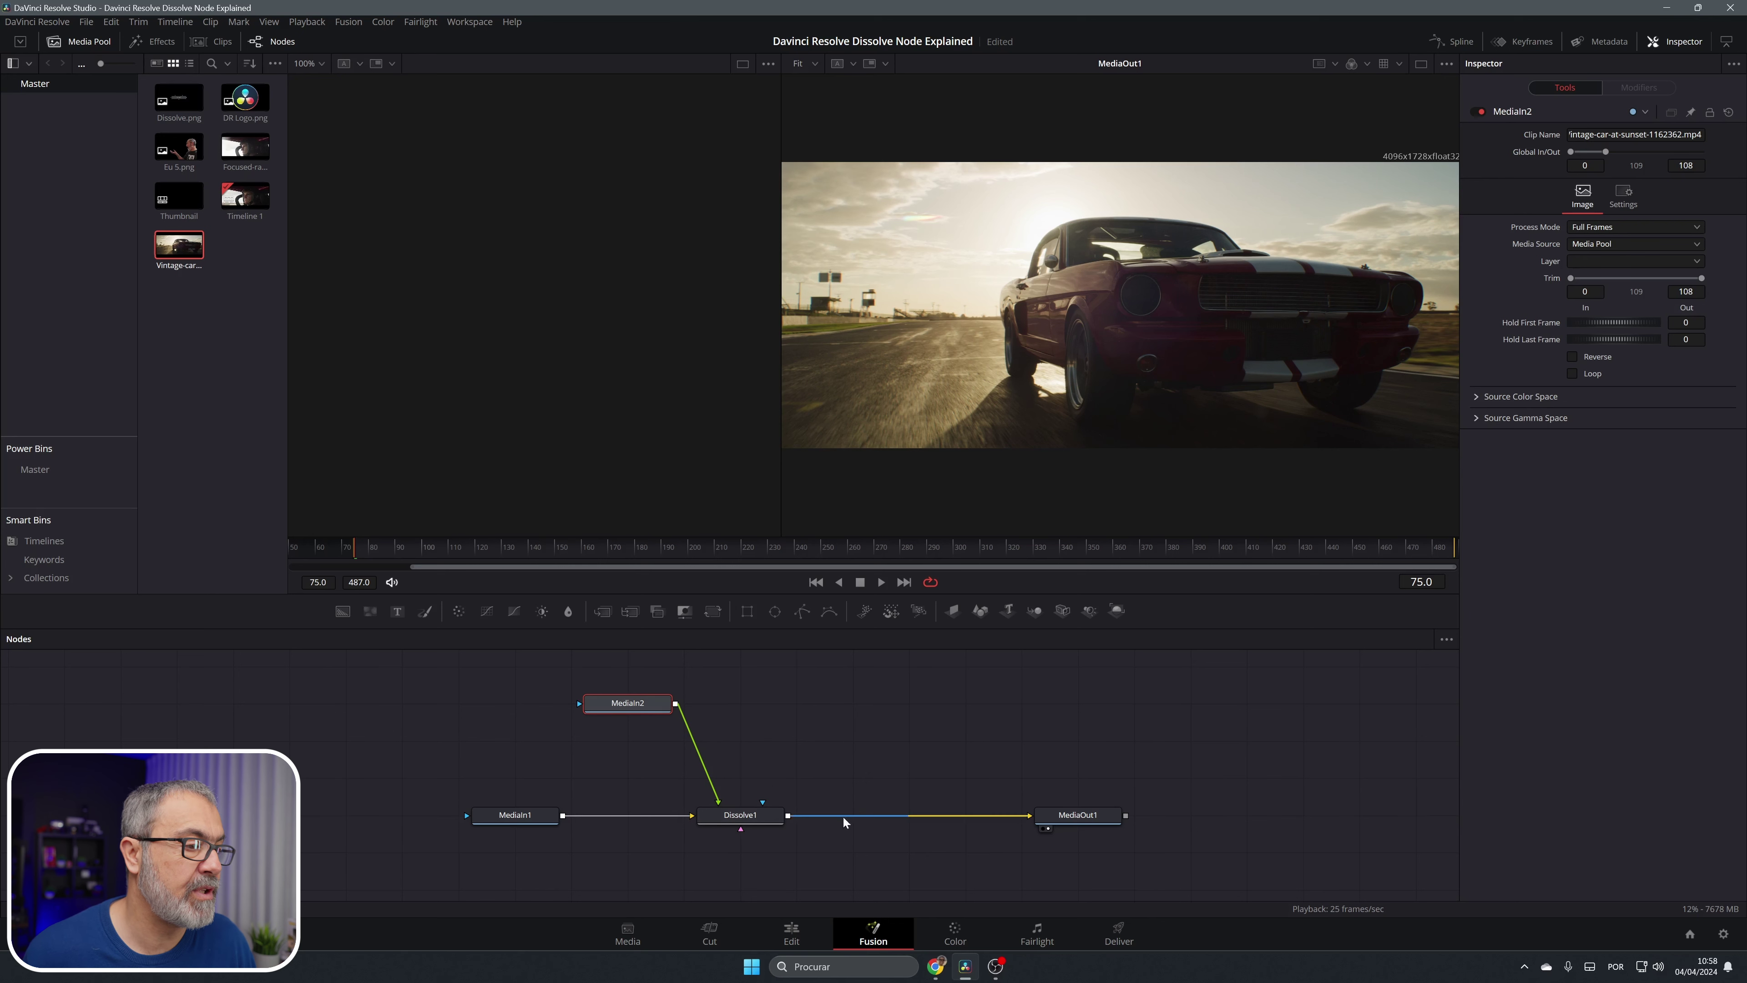
# - Check the Dissolve node's mix by moving Background/Foreground to 0.0 and back to 1.0
pyautogui.click(746, 818)
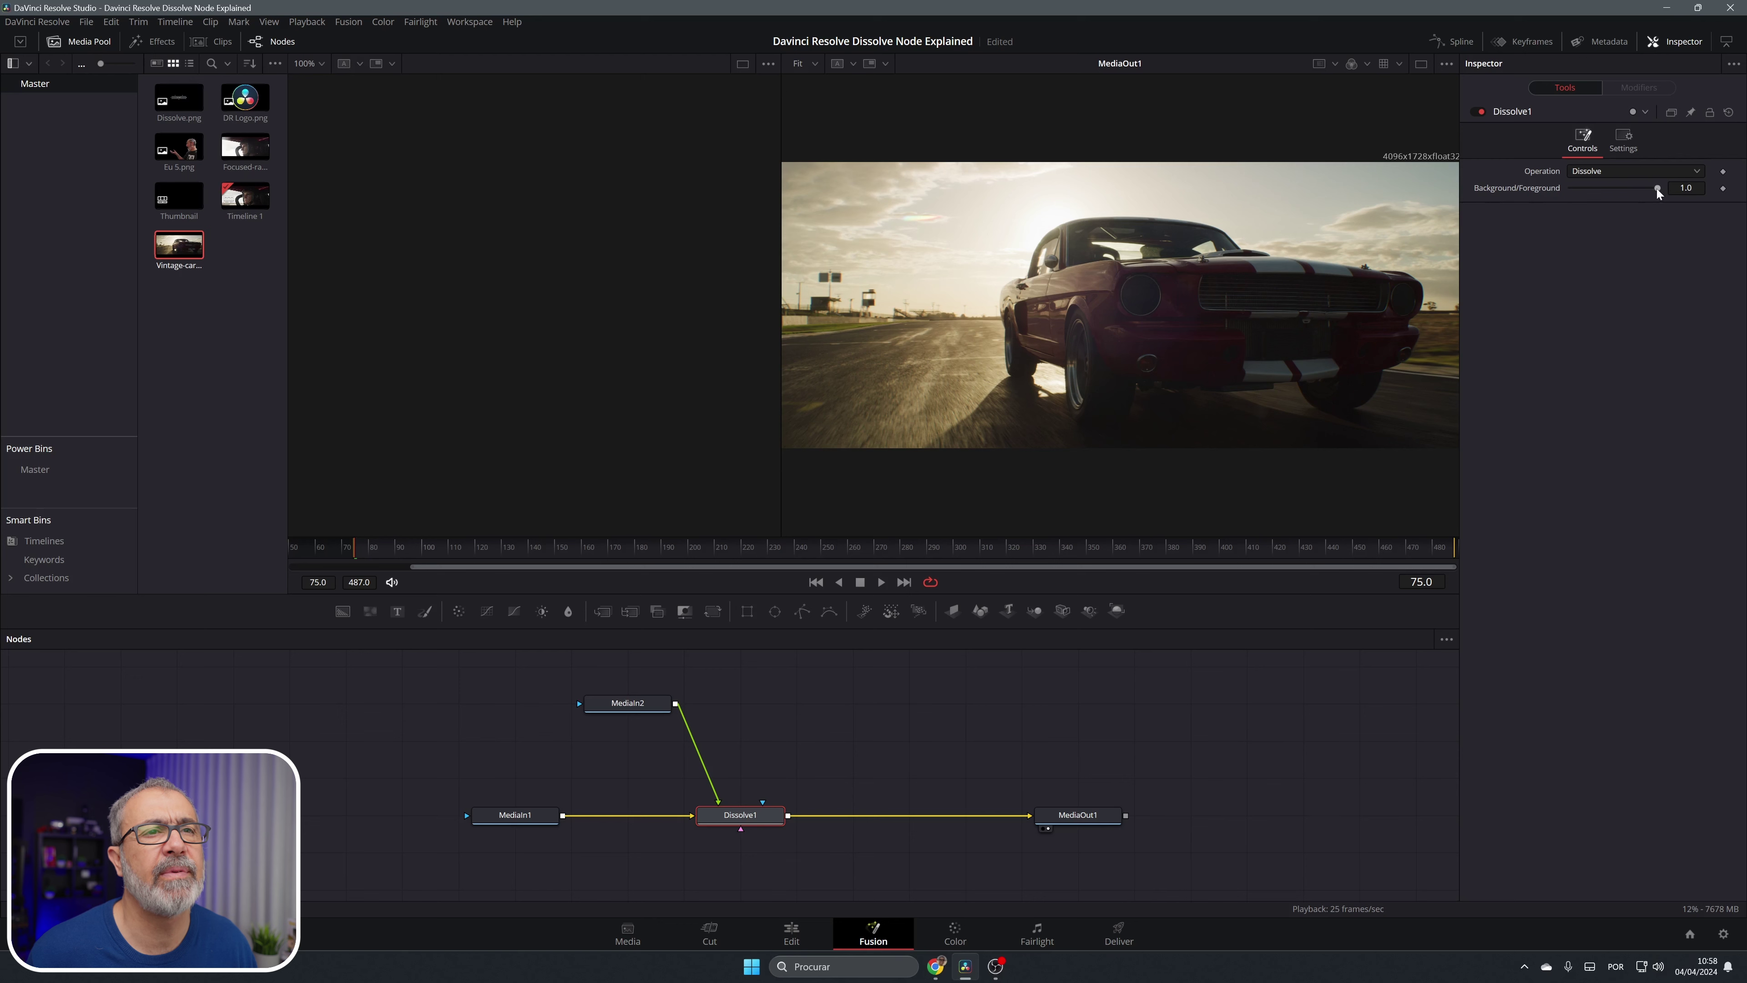
pyautogui.moveTo(1657, 189); pyautogui.dragTo(1557, 186)
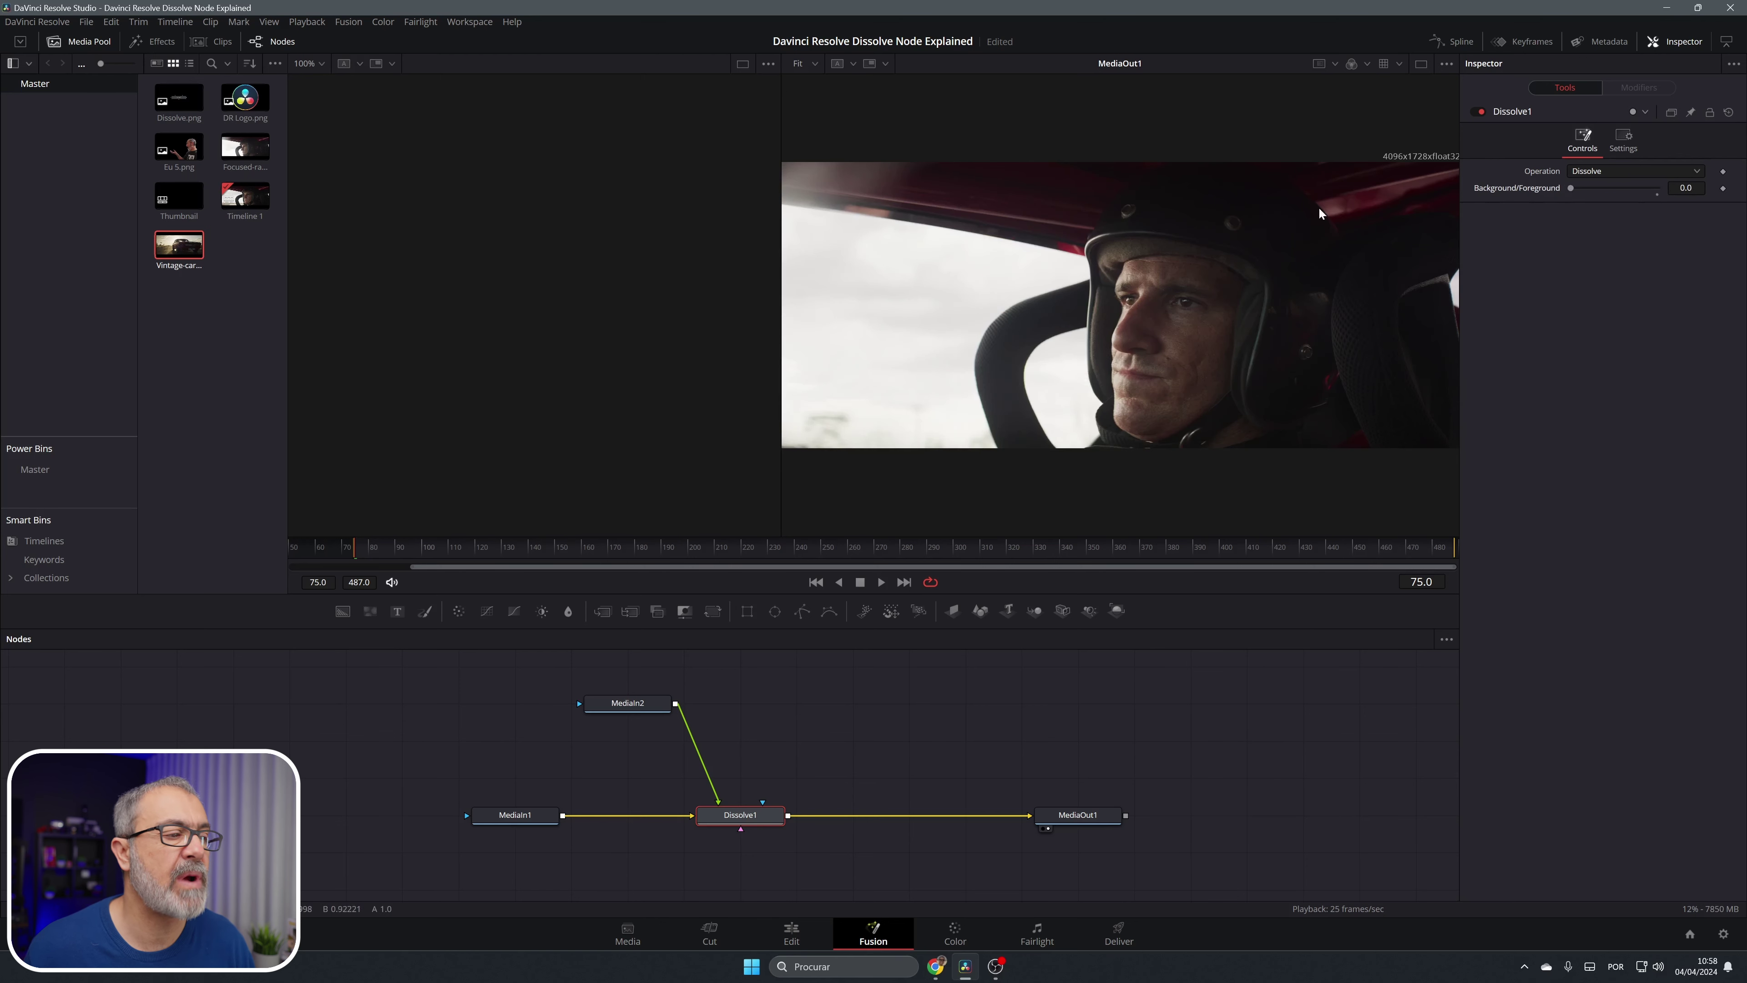
pyautogui.moveTo(1570, 187); pyautogui.dragTo(1657, 187)
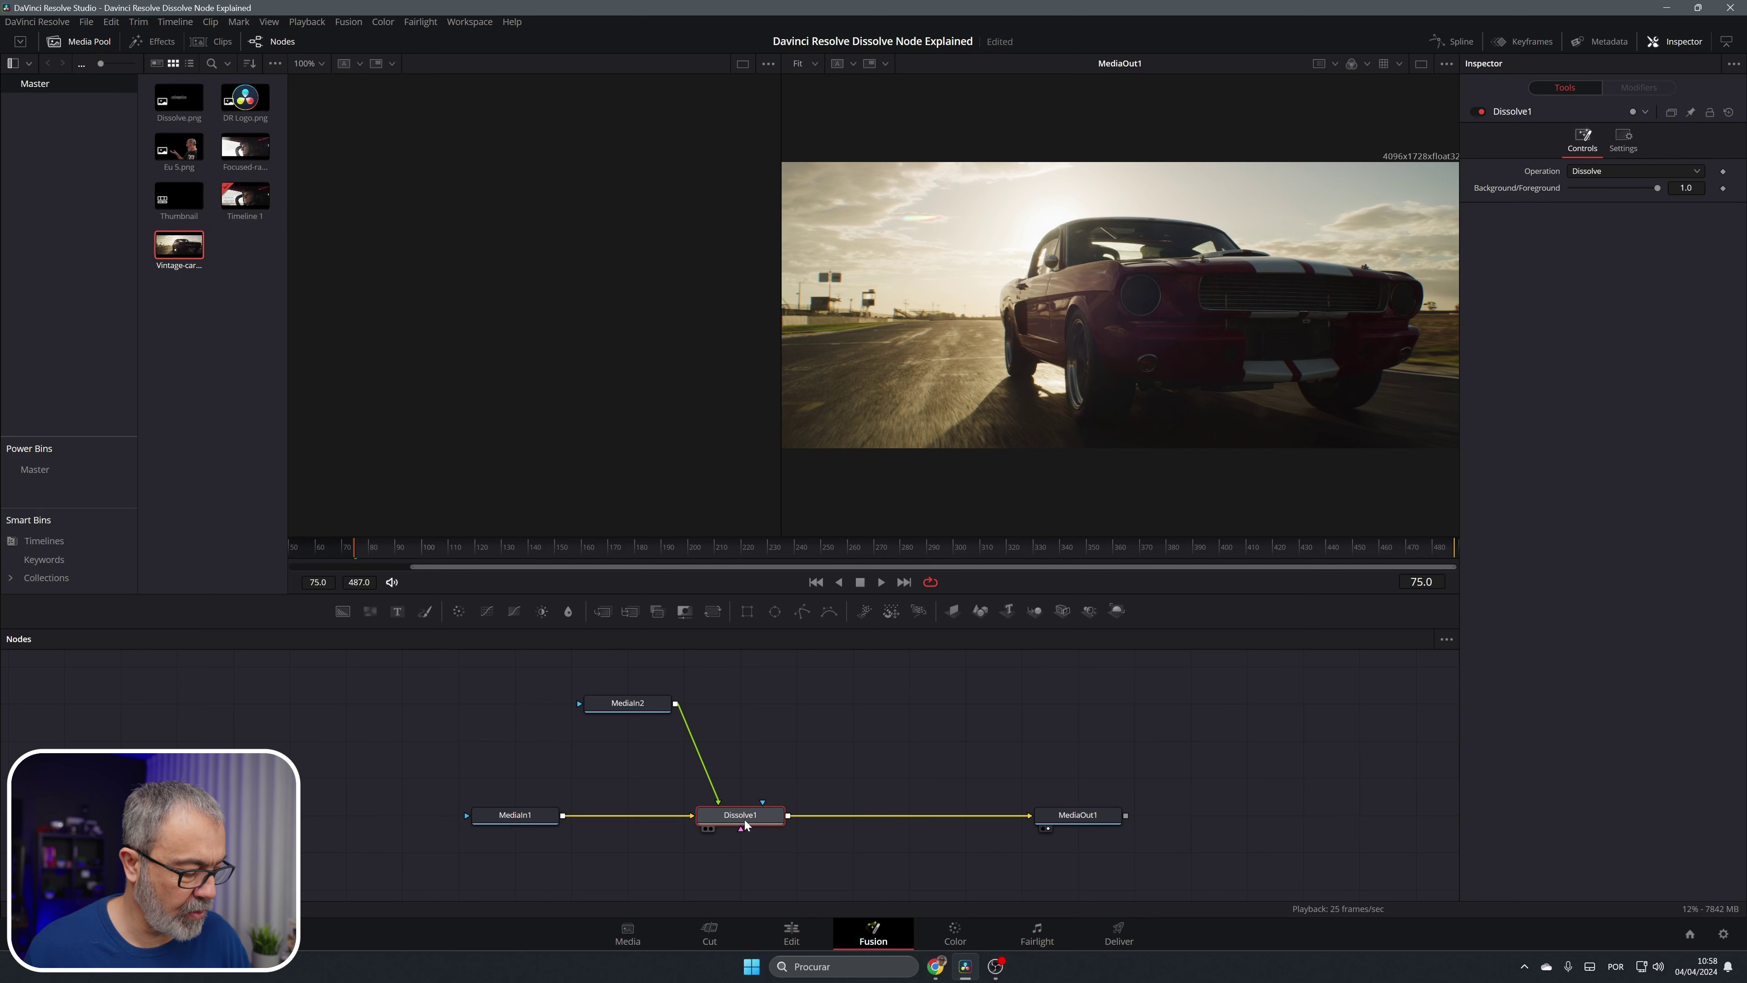
# - Swap the Dissolve node's background and foreground inputs and set Background/Foreground to 0.0
pyautogui.hotkey('ctrl', 't')
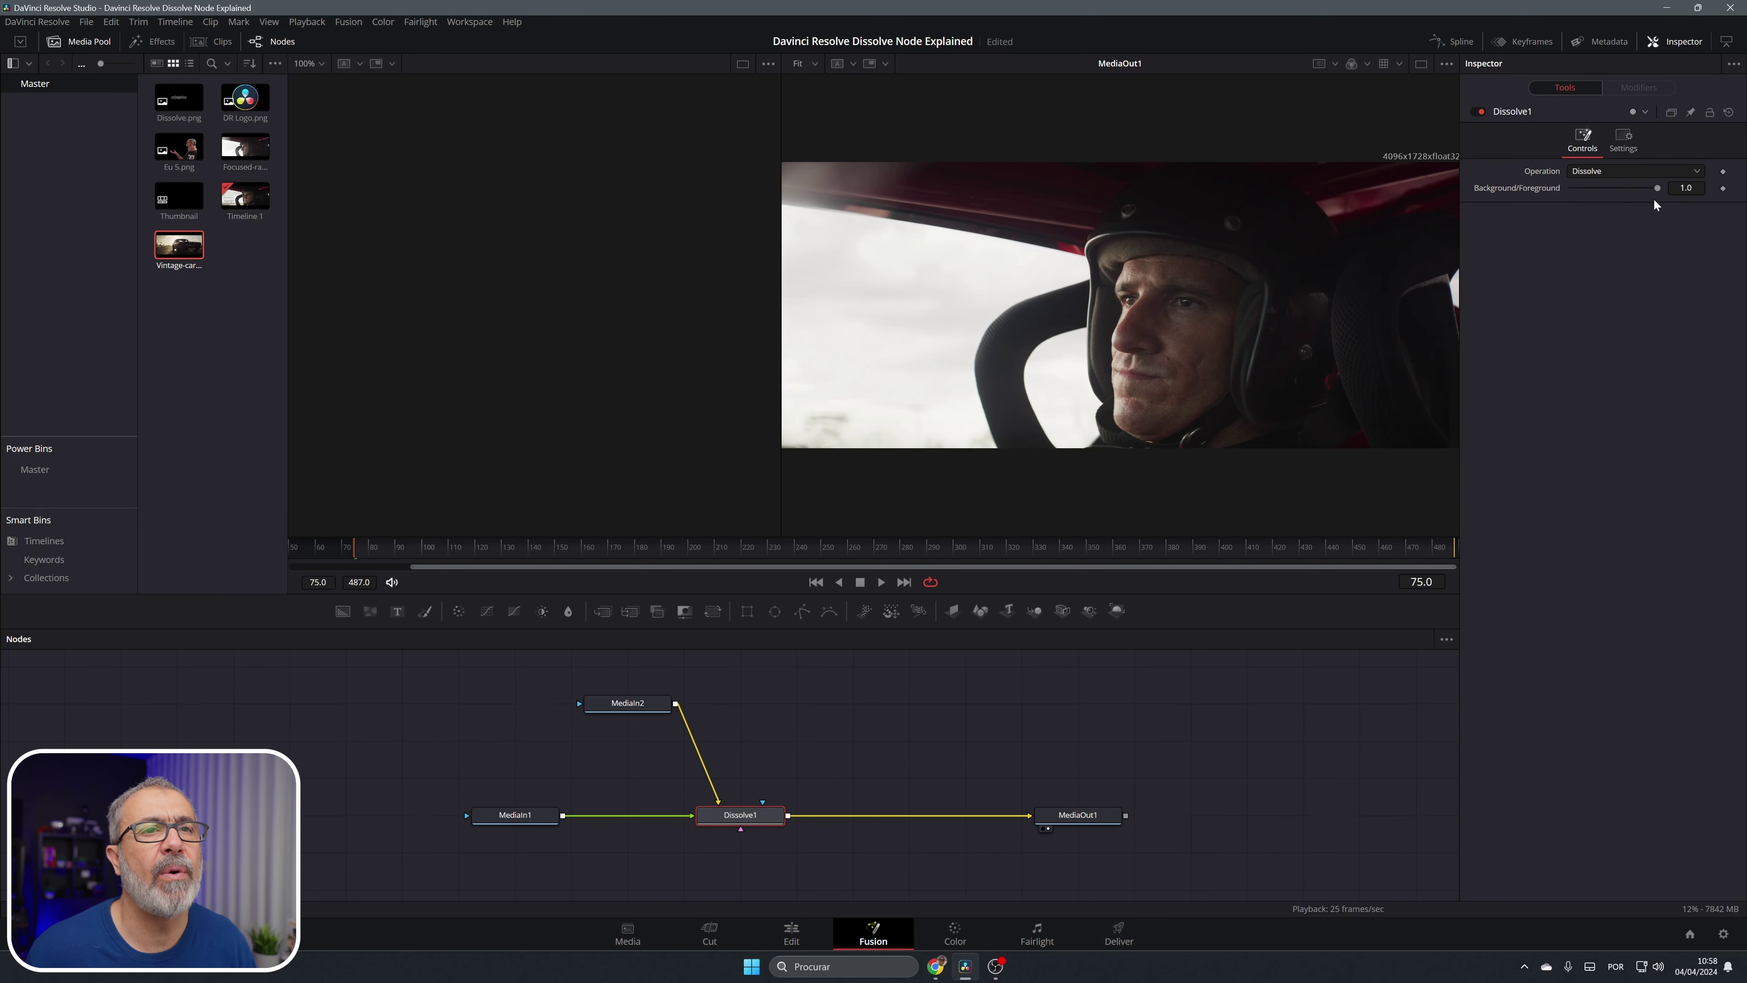
pyautogui.moveTo(1657, 188); pyautogui.dragTo(1536, 190)
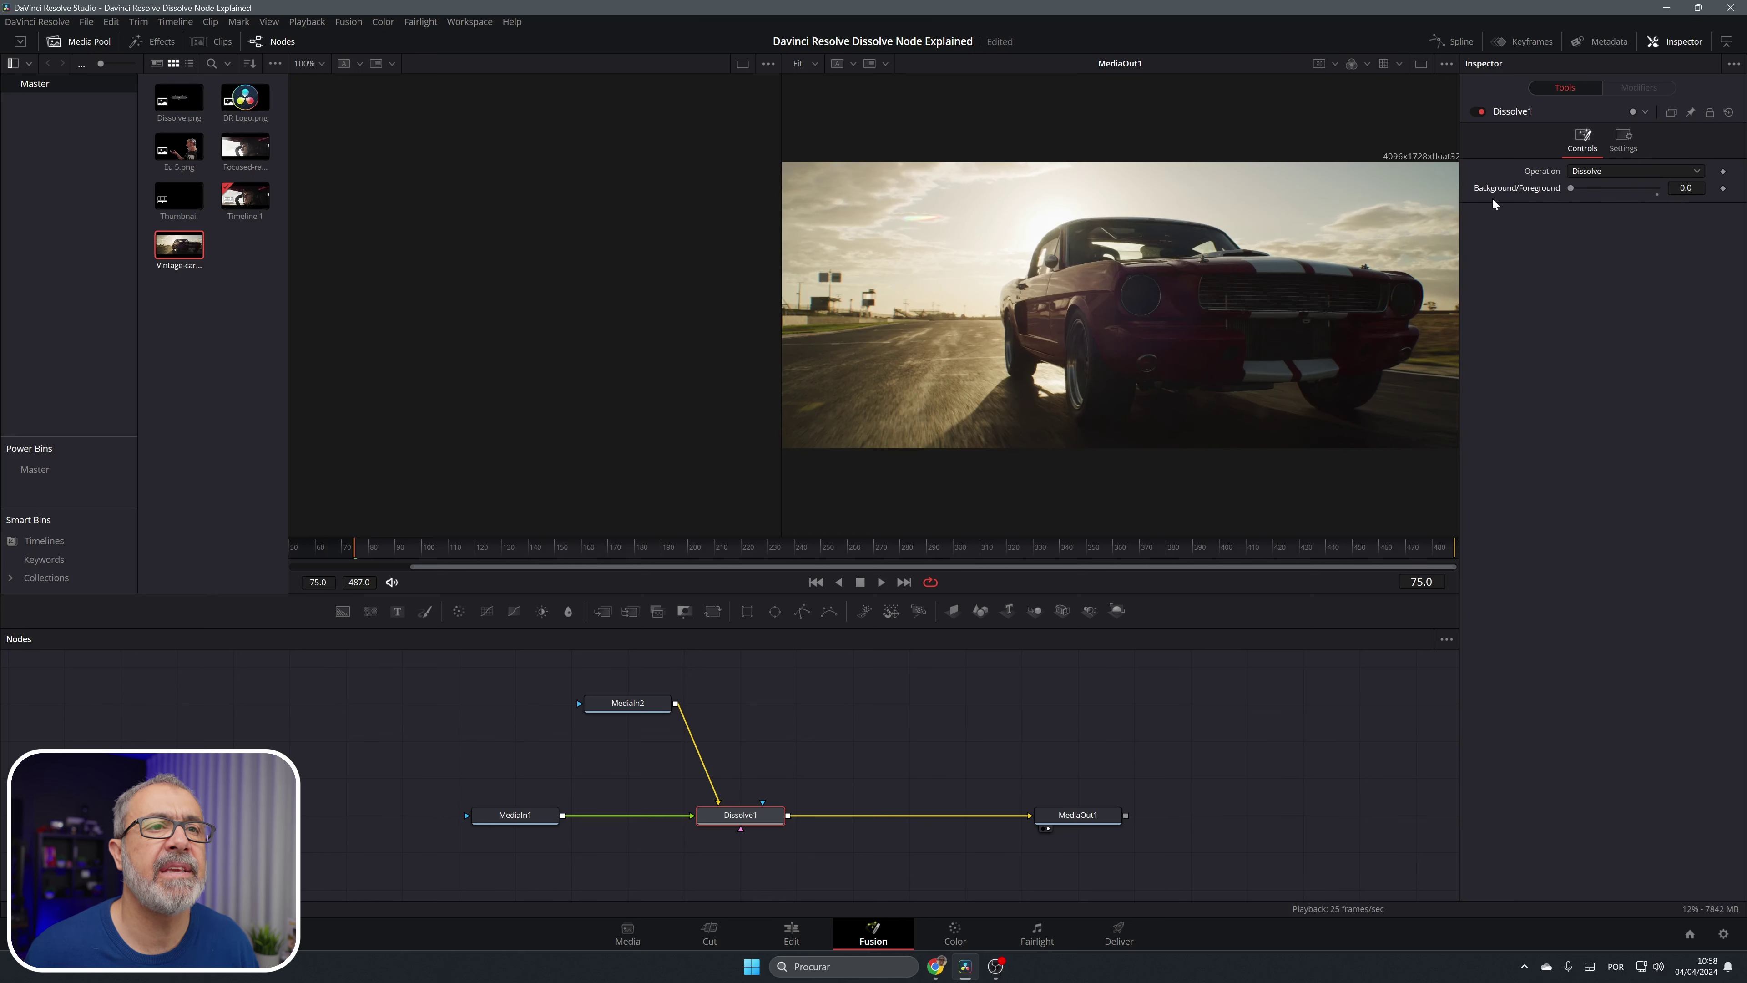
# - Apply an animation modifier to the Dissolve node's Background/Foreground value
pyautogui.rightClick(1498, 187)
pyautogui.moveTo(1557, 241)
pyautogui.click(1623, 240)
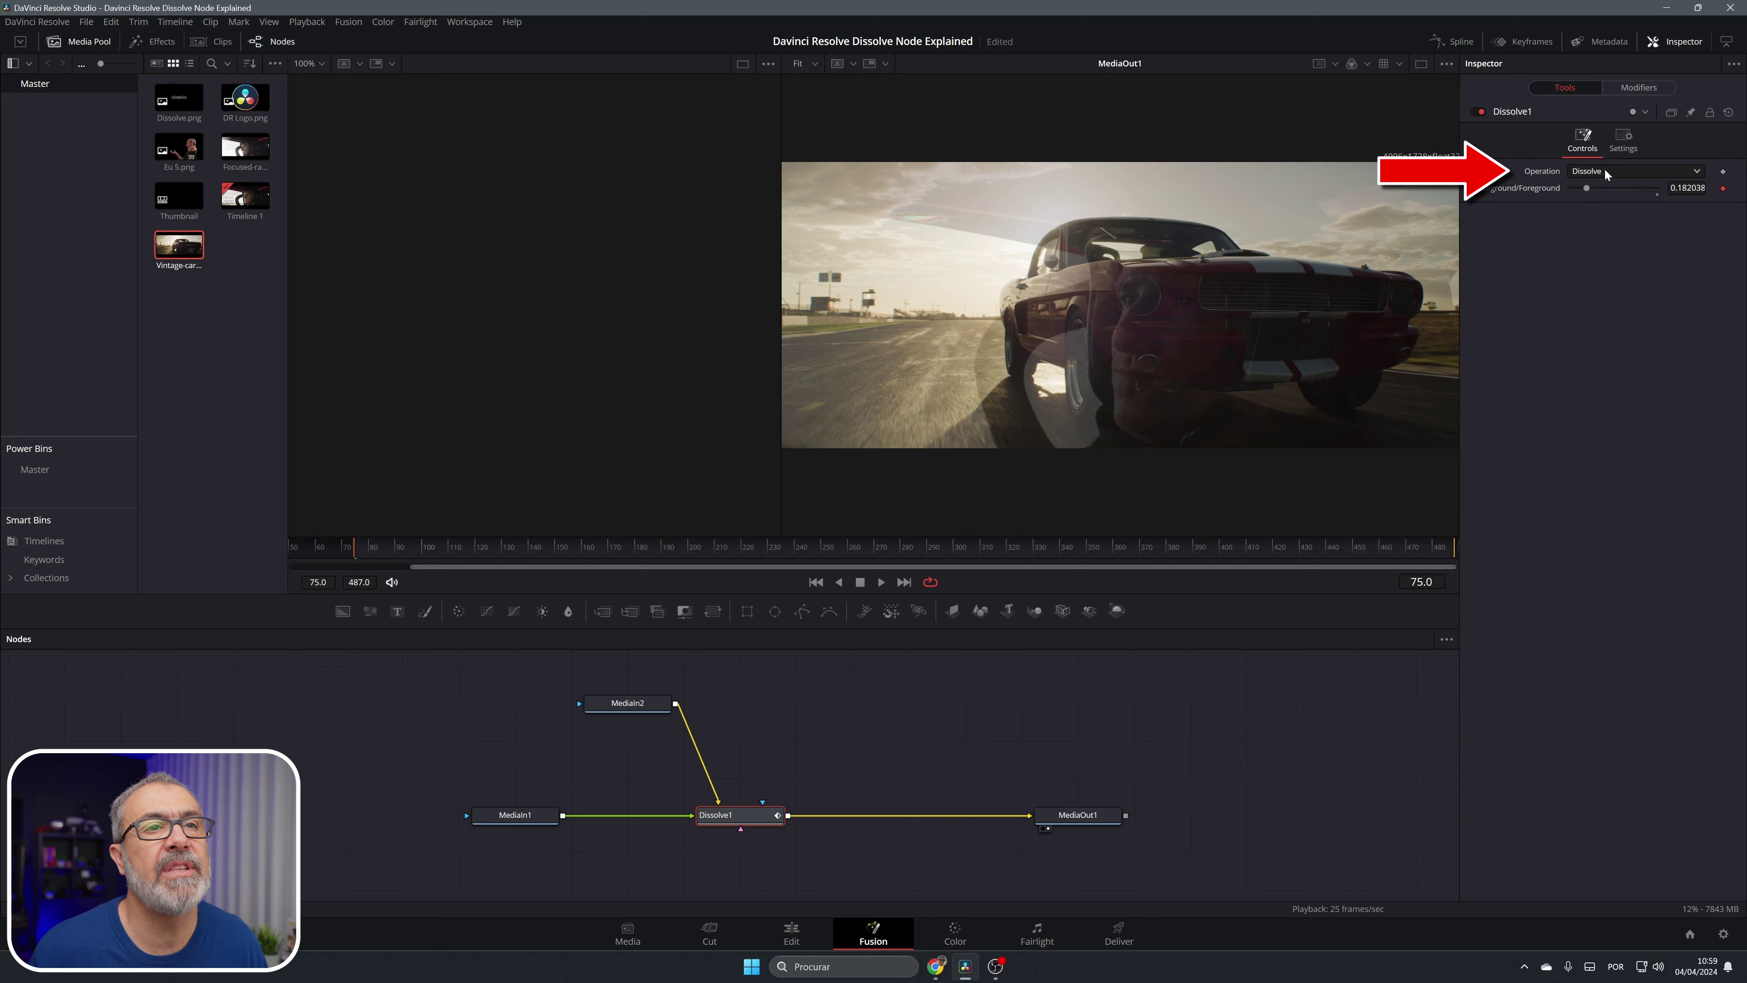
# - Preview the animated Dissolve operation by scrubbing and playing through the clip up to frame 66
pyautogui.click(1640, 169)
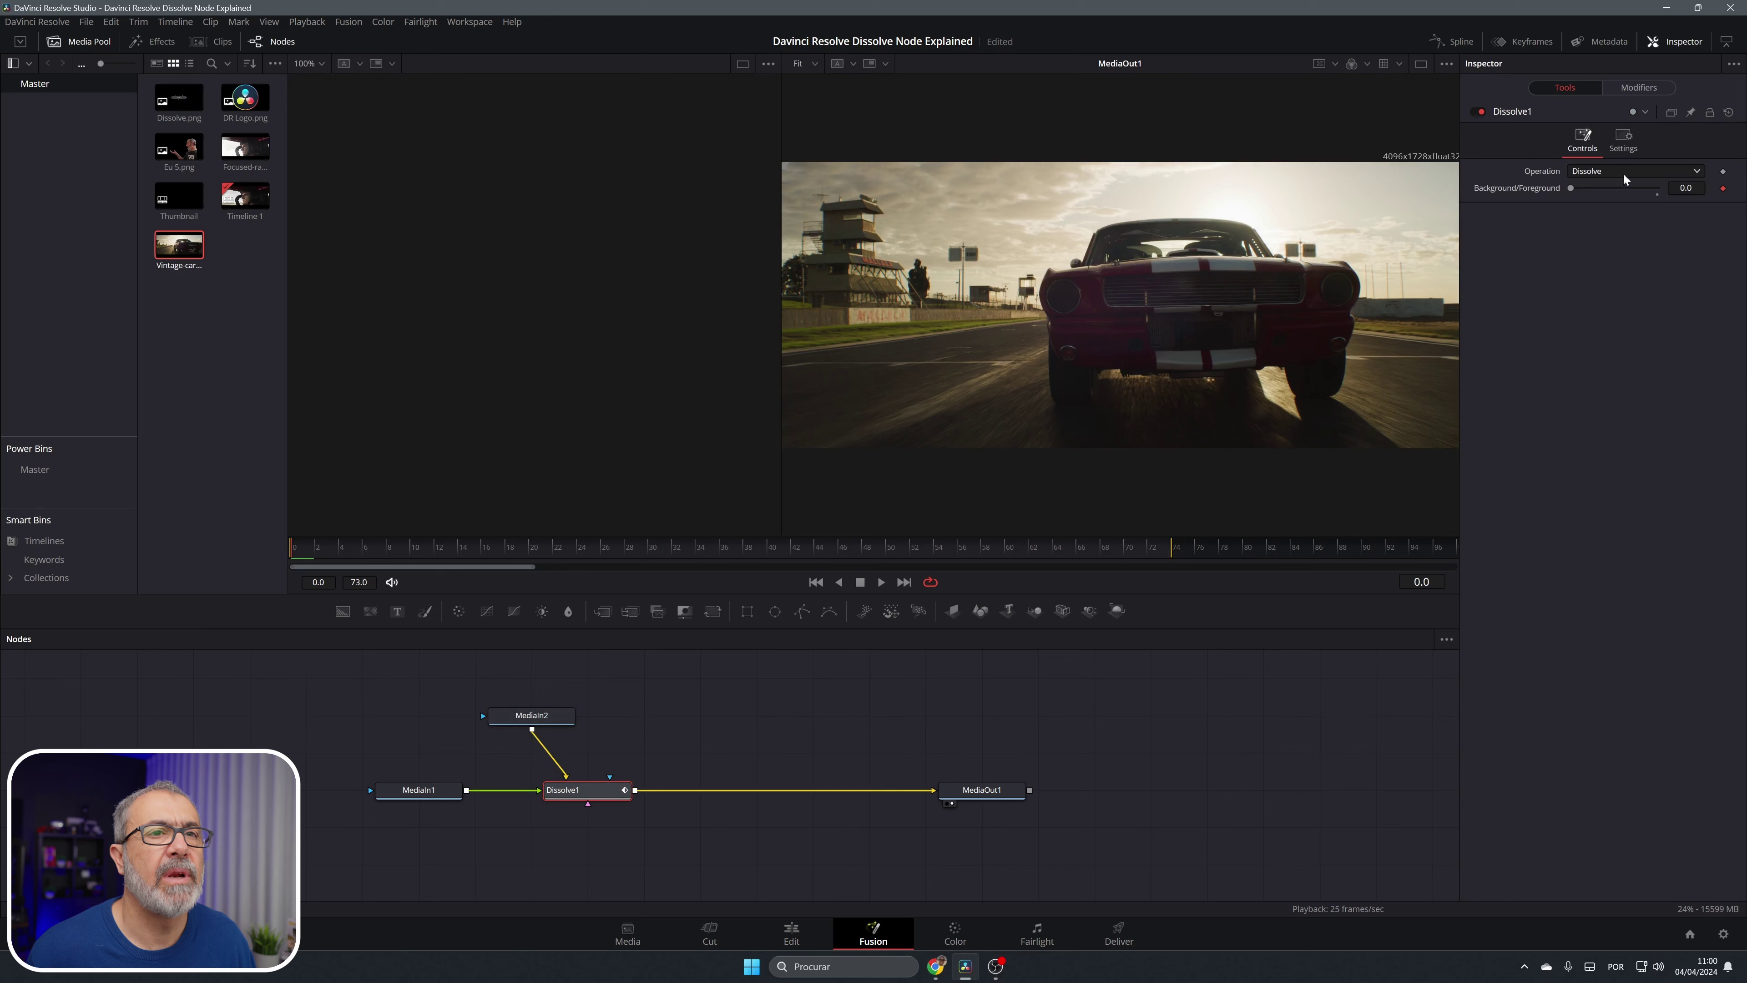
pyautogui.click(339, 551)
pyautogui.moveTo(358, 560); pyautogui.dragTo(1093, 582)
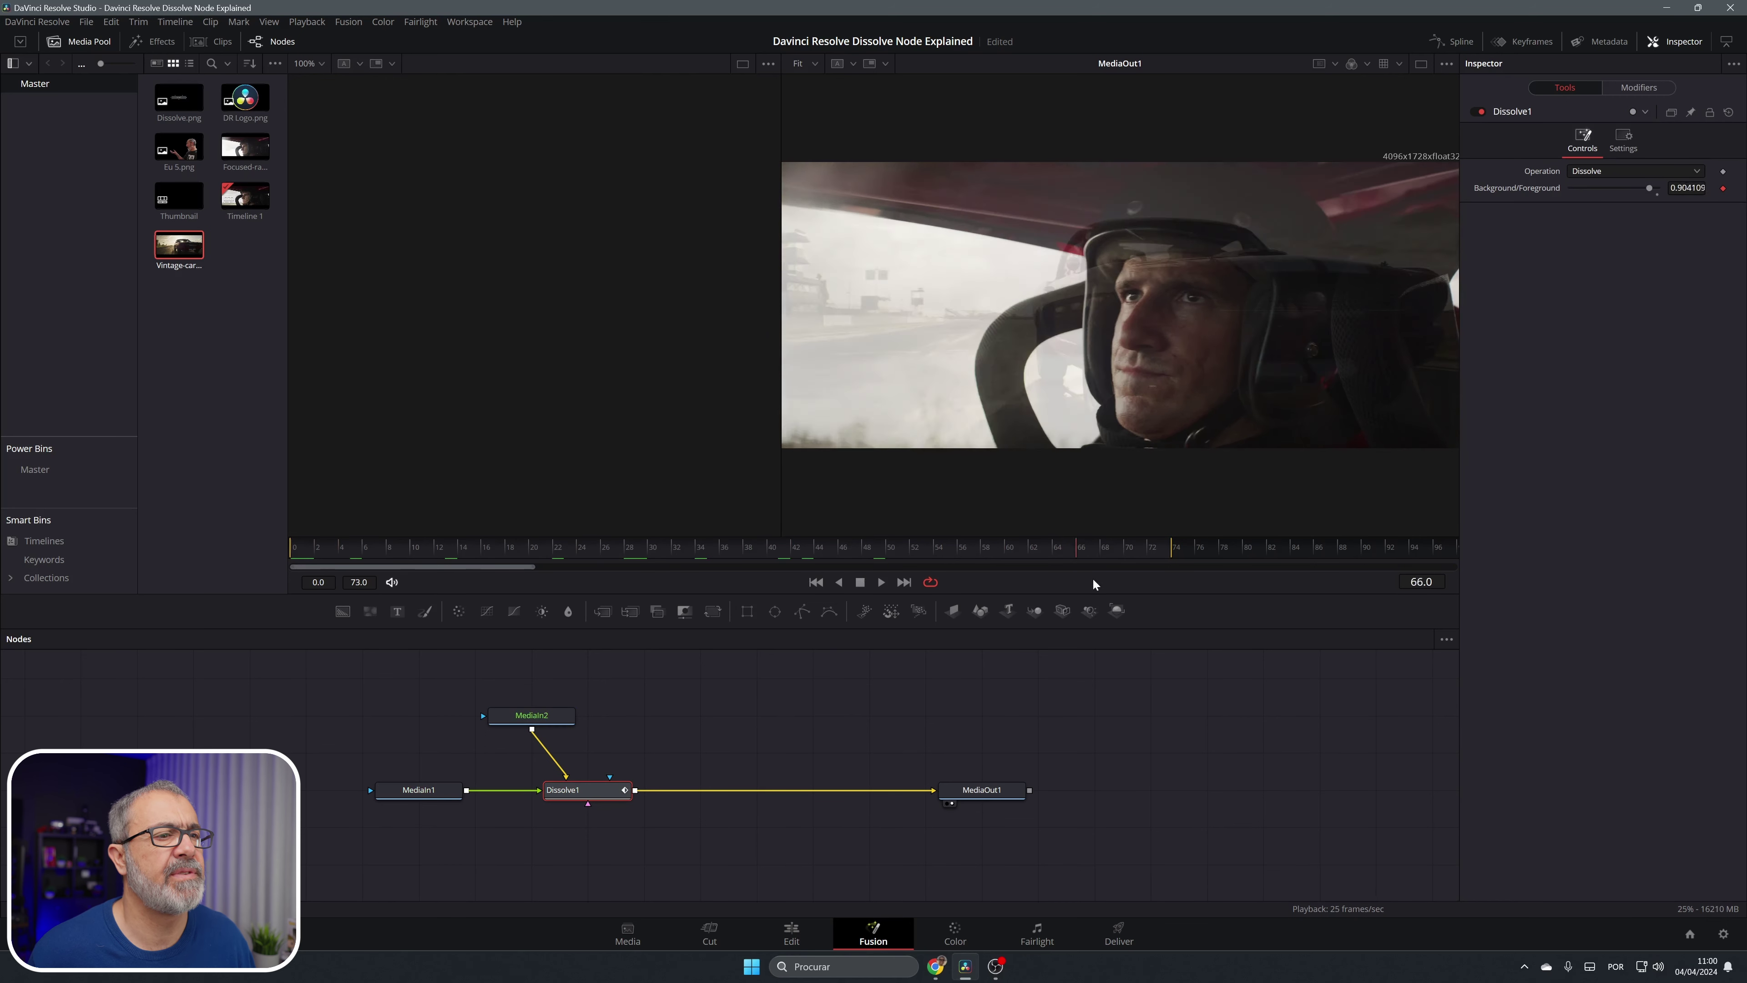
pyautogui.press('space')
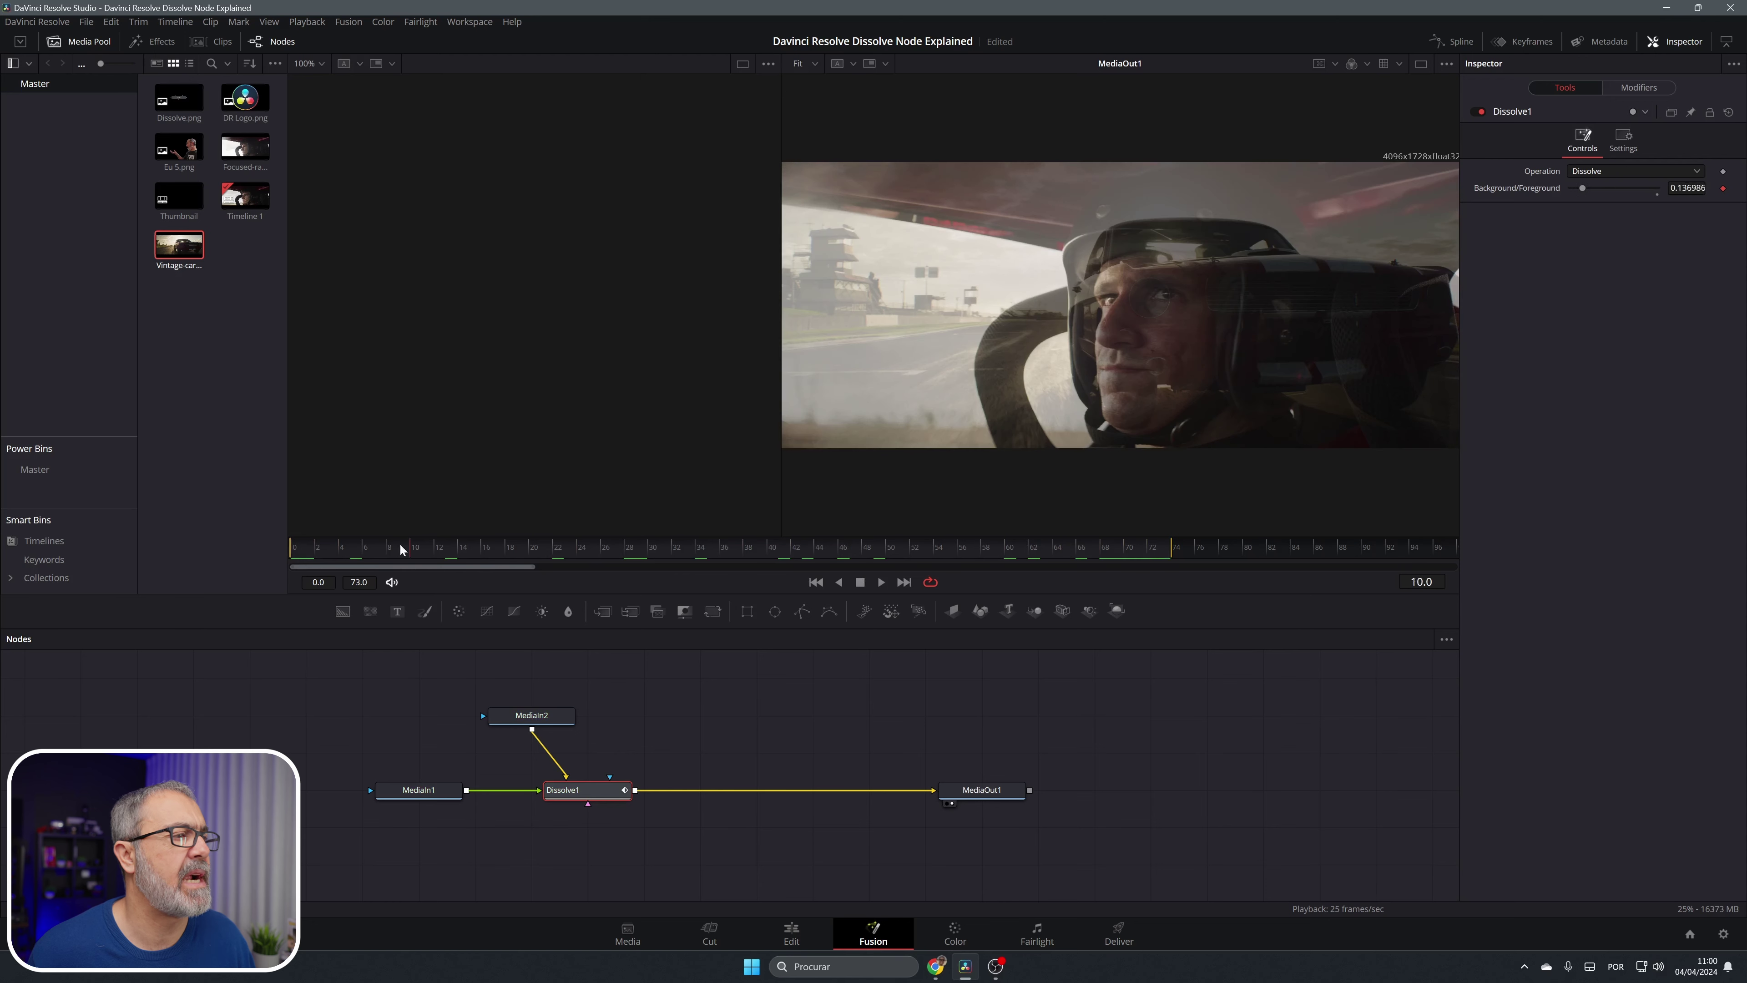
pyautogui.click(859, 582)
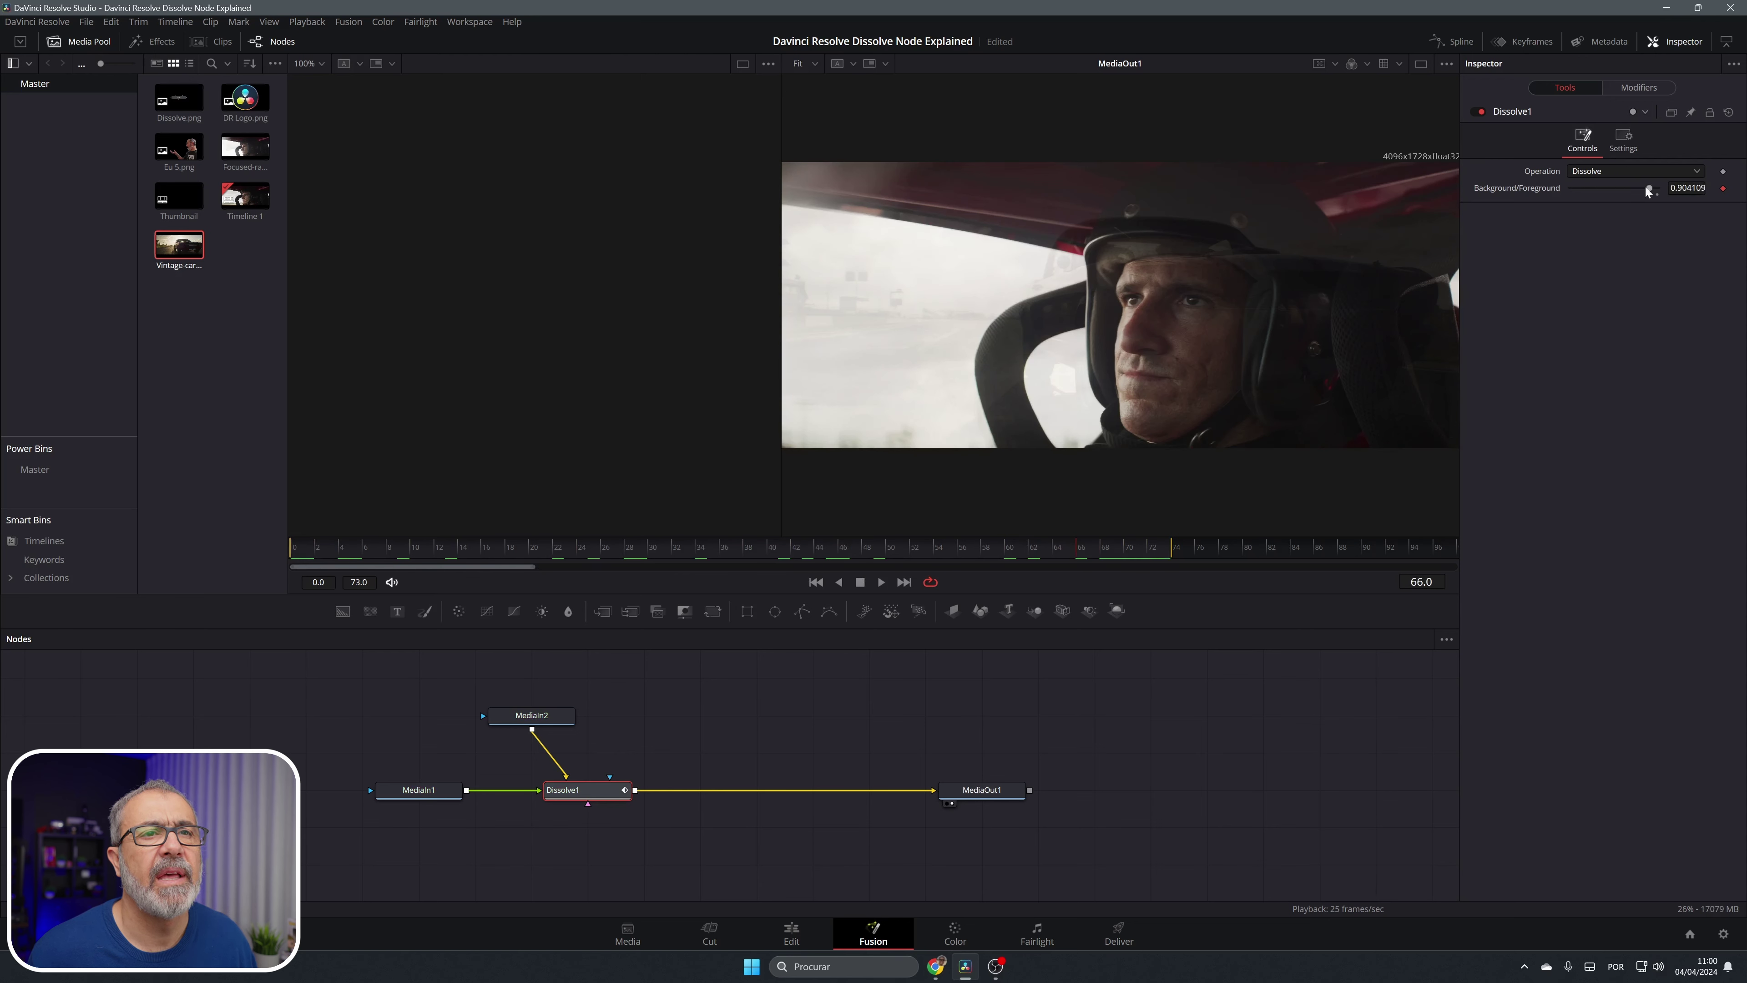
# - Try the Additive Dissolve operation at frame 37, and switch the operation back to Dissolve for comparison
pyautogui.click(1639, 171)
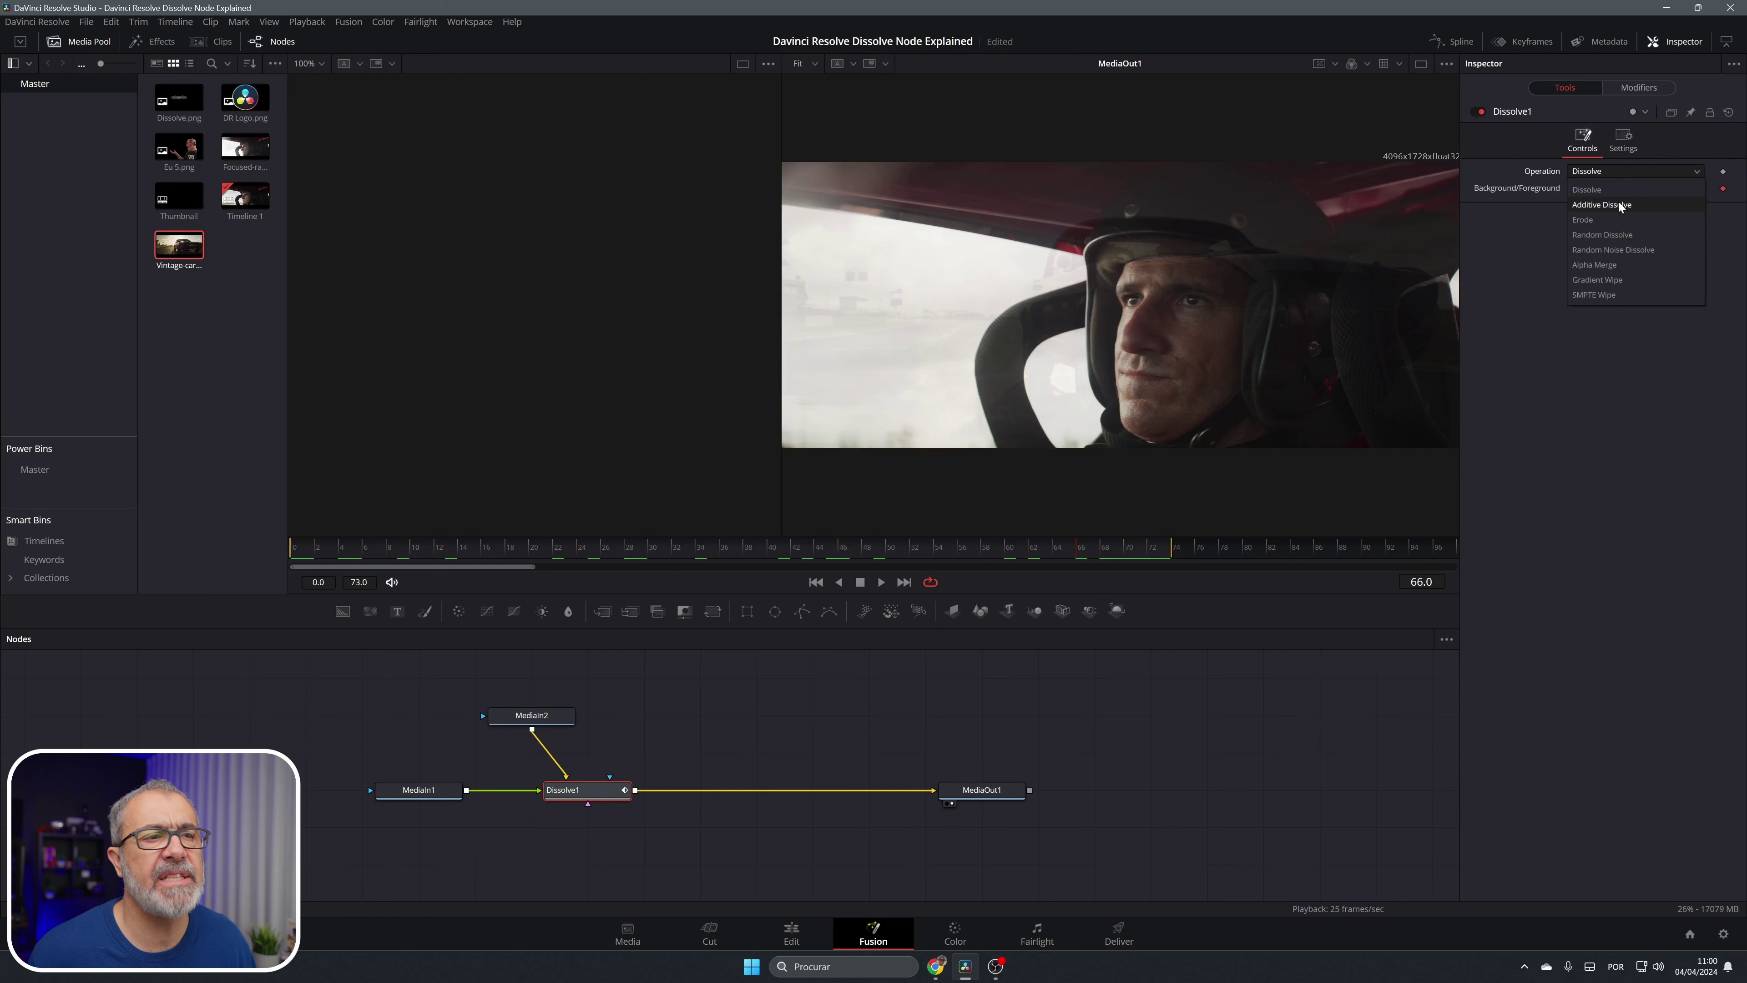
pyautogui.click(1618, 202)
pyautogui.moveTo(1076, 552); pyautogui.dragTo(732, 543)
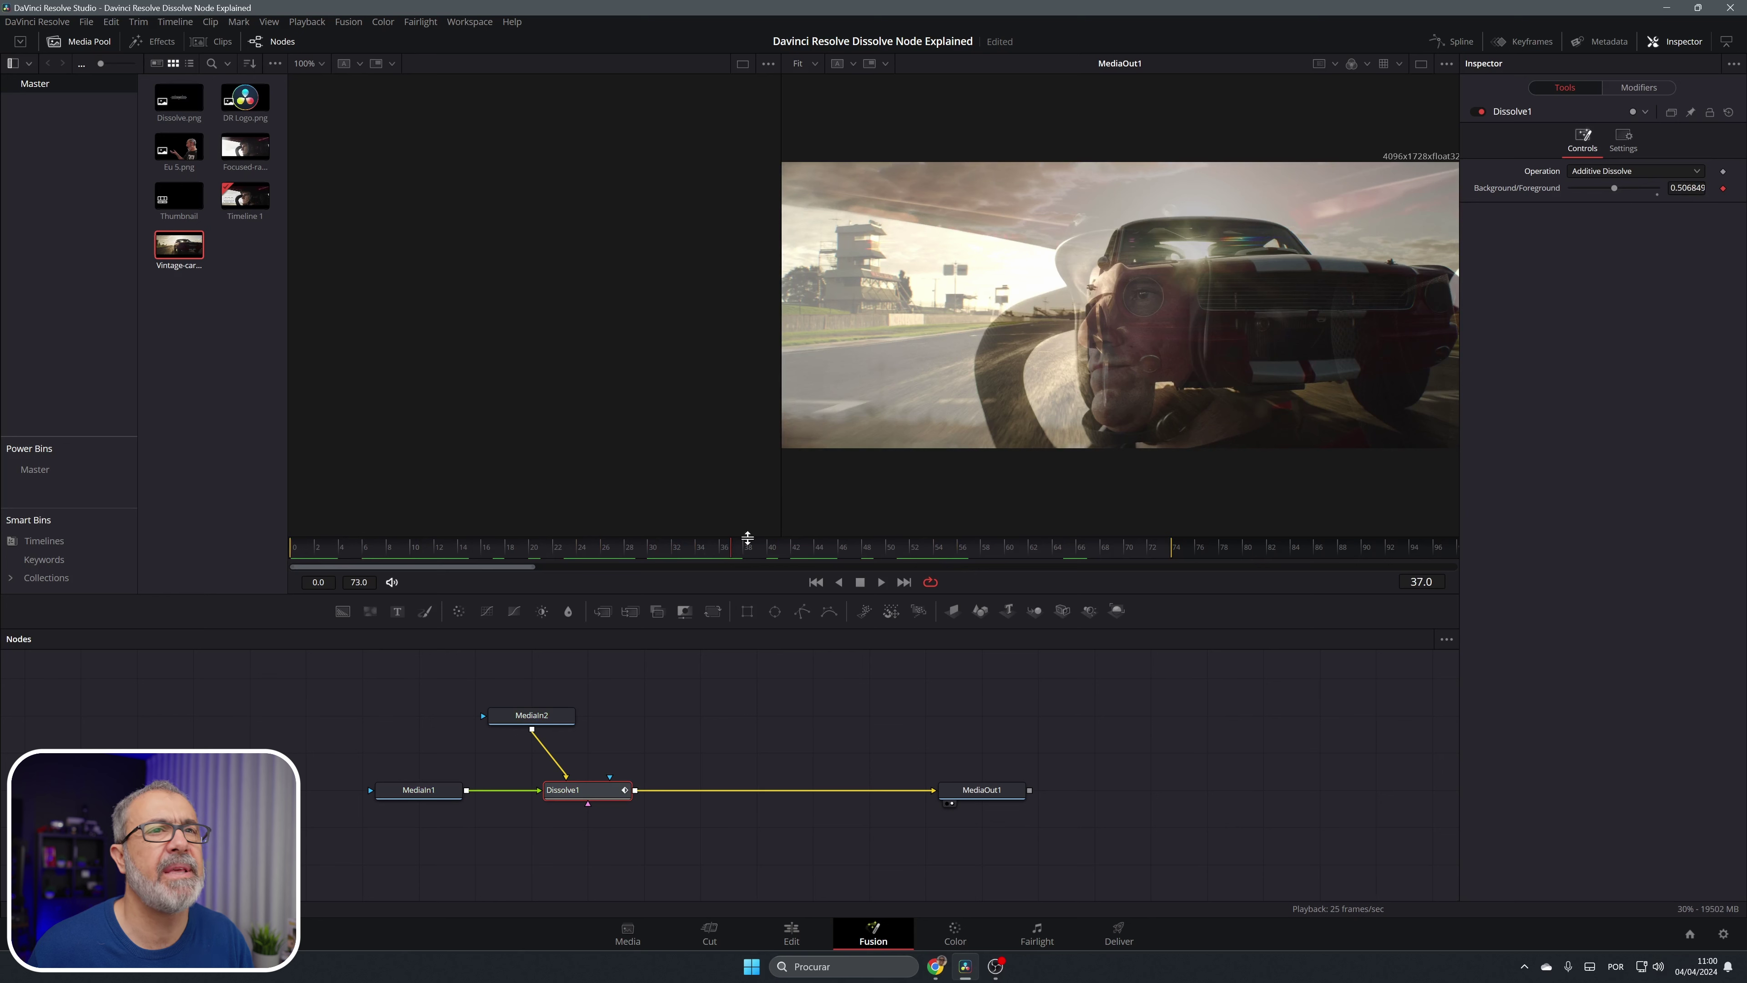
pyautogui.click(1626, 171)
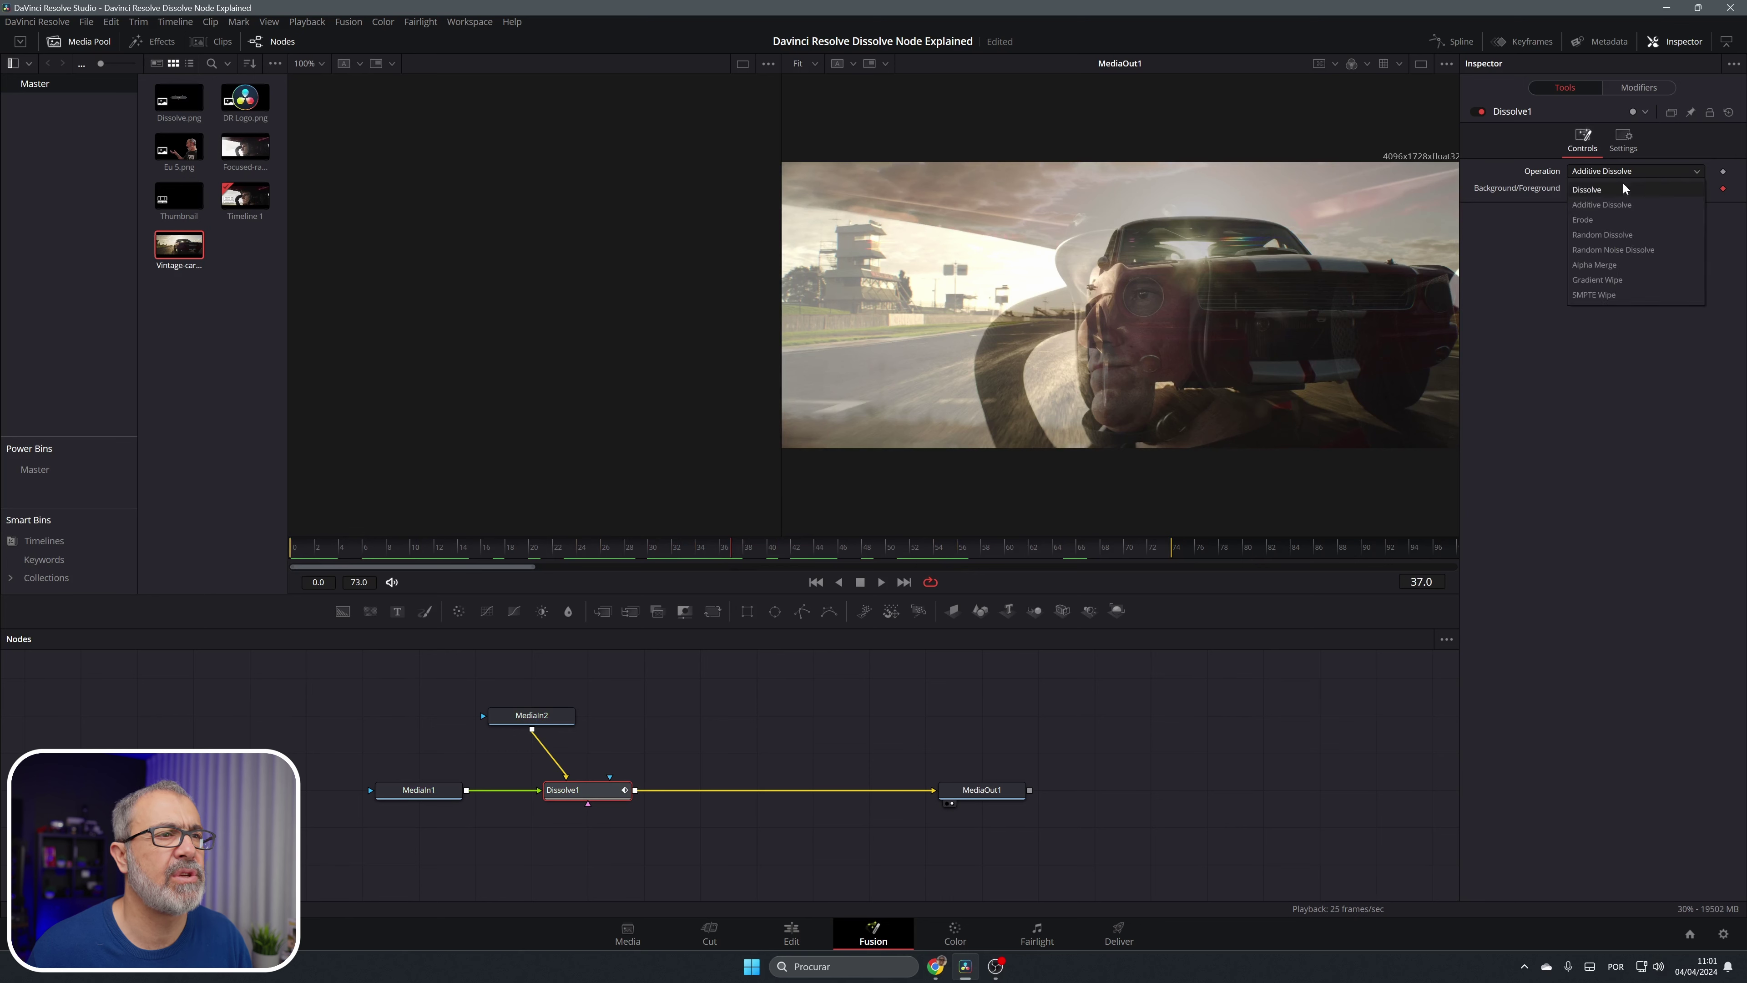
pyautogui.click(1622, 188)
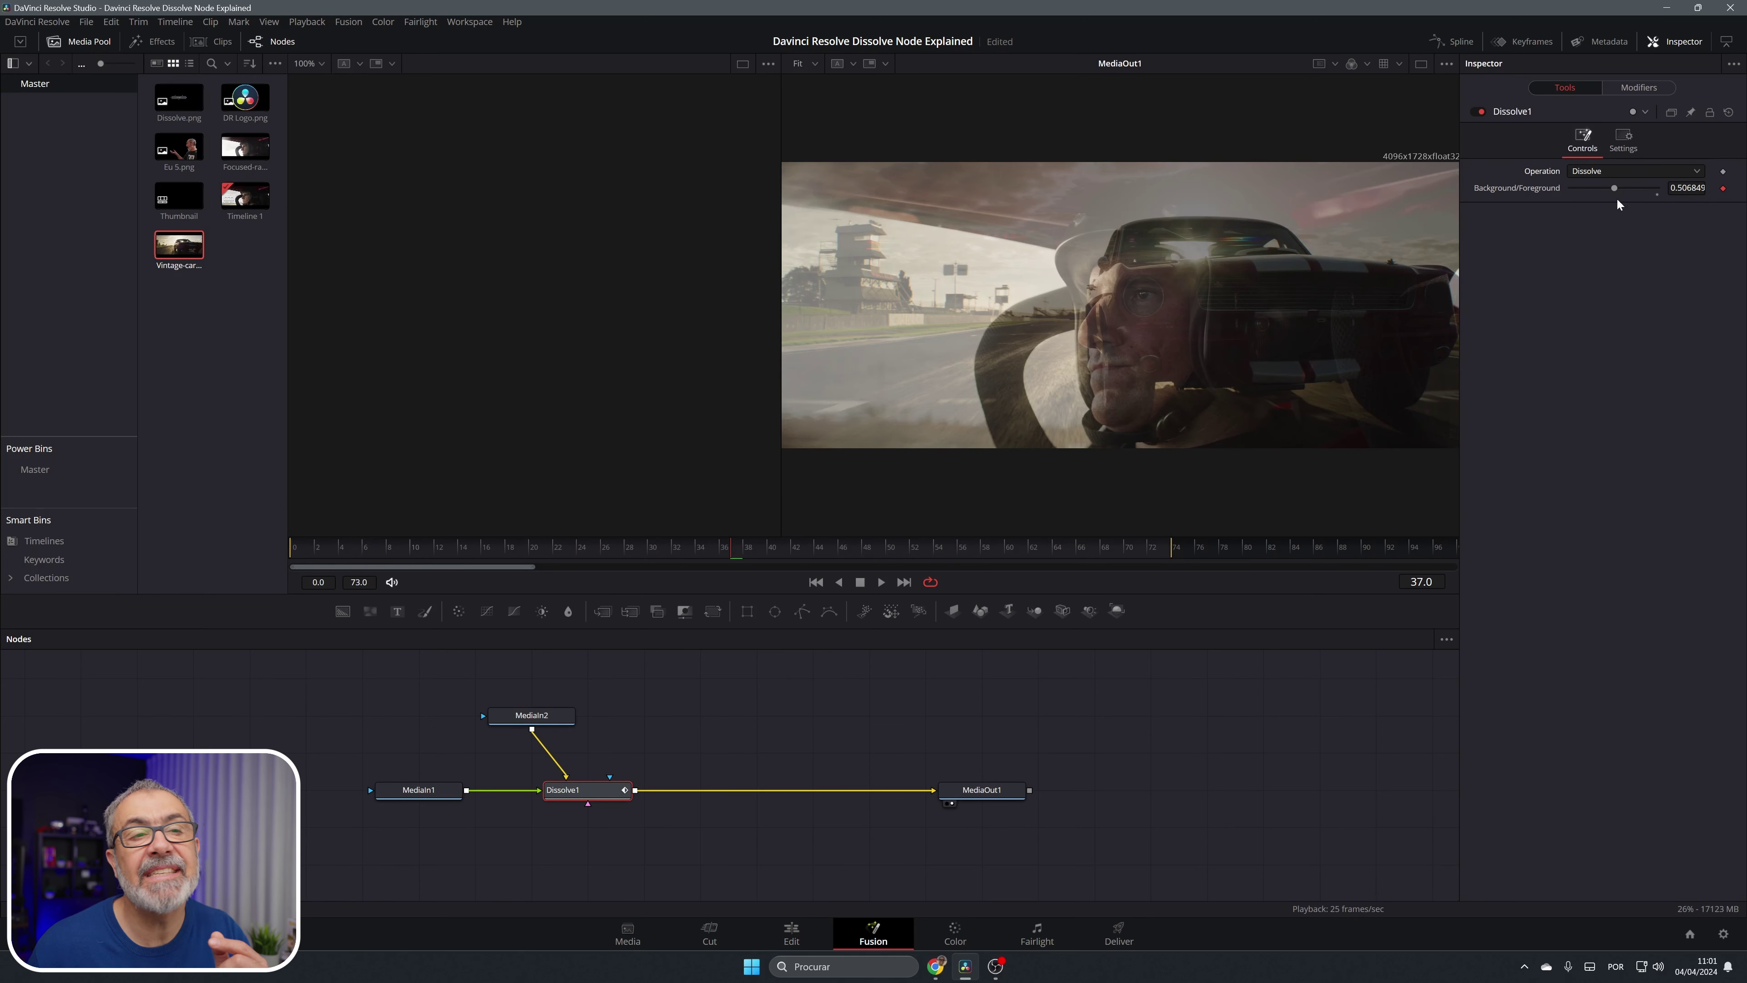
# - Try the Erode operation on the Dissolve node and scrub to frame 38 to preview it
pyautogui.click(1620, 169)
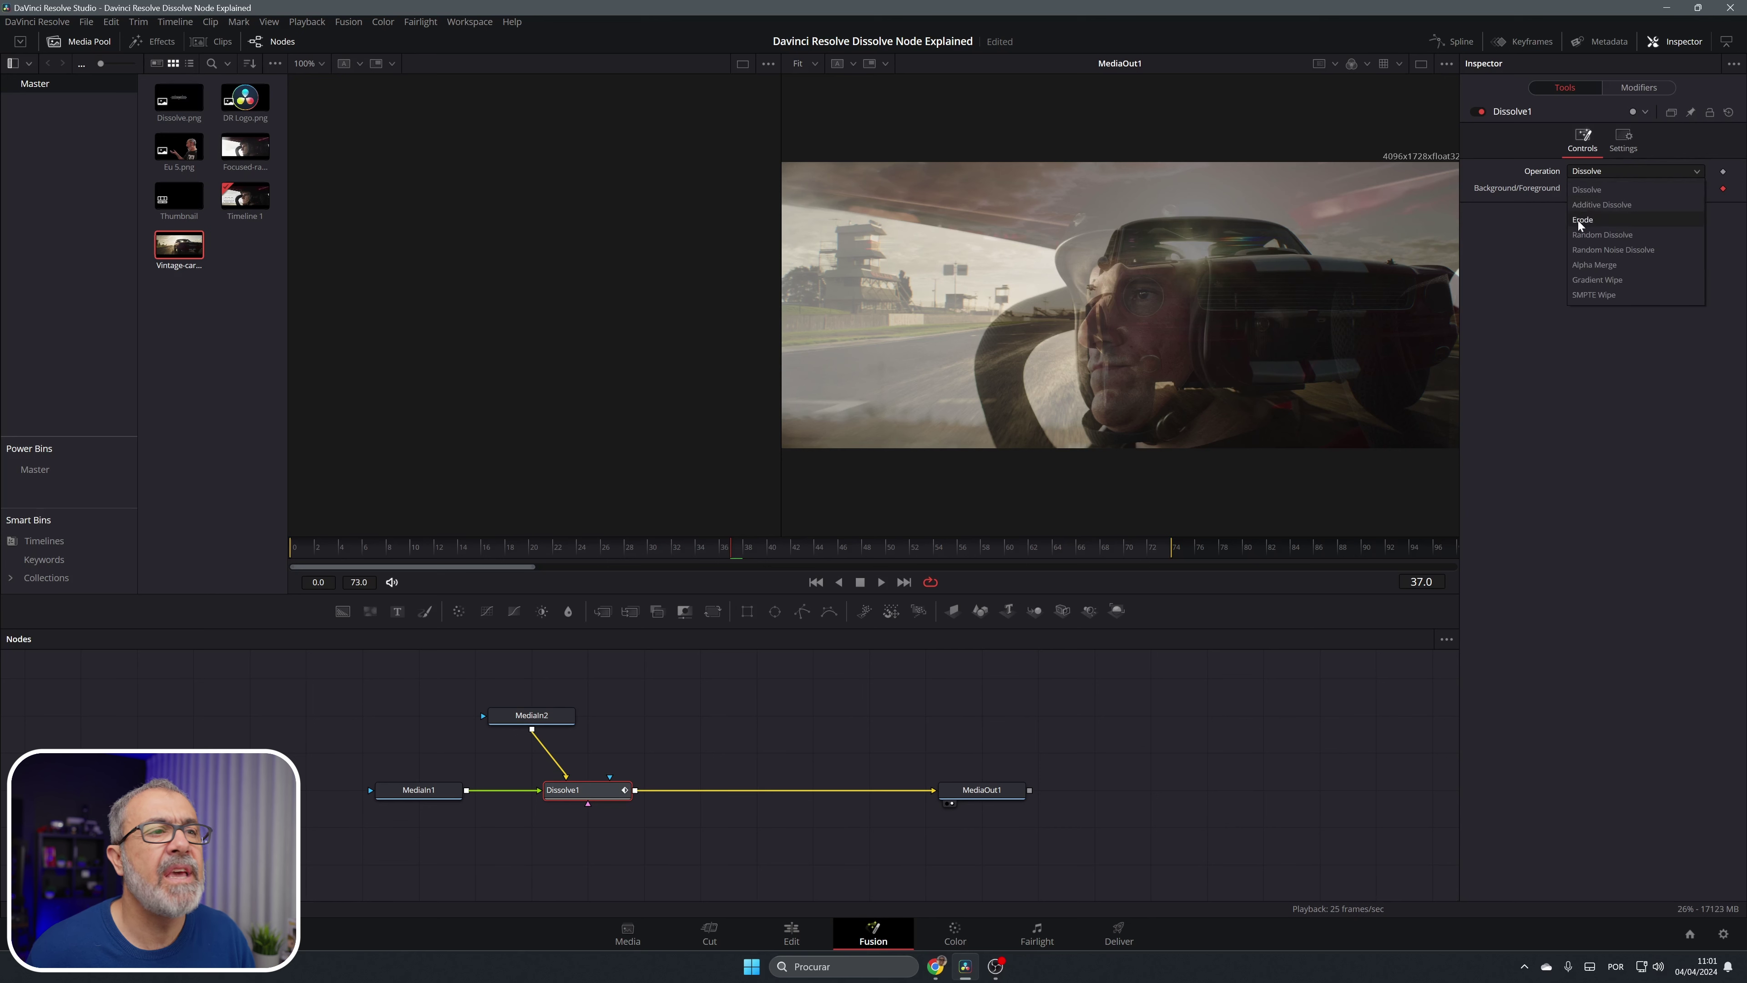
pyautogui.click(1578, 220)
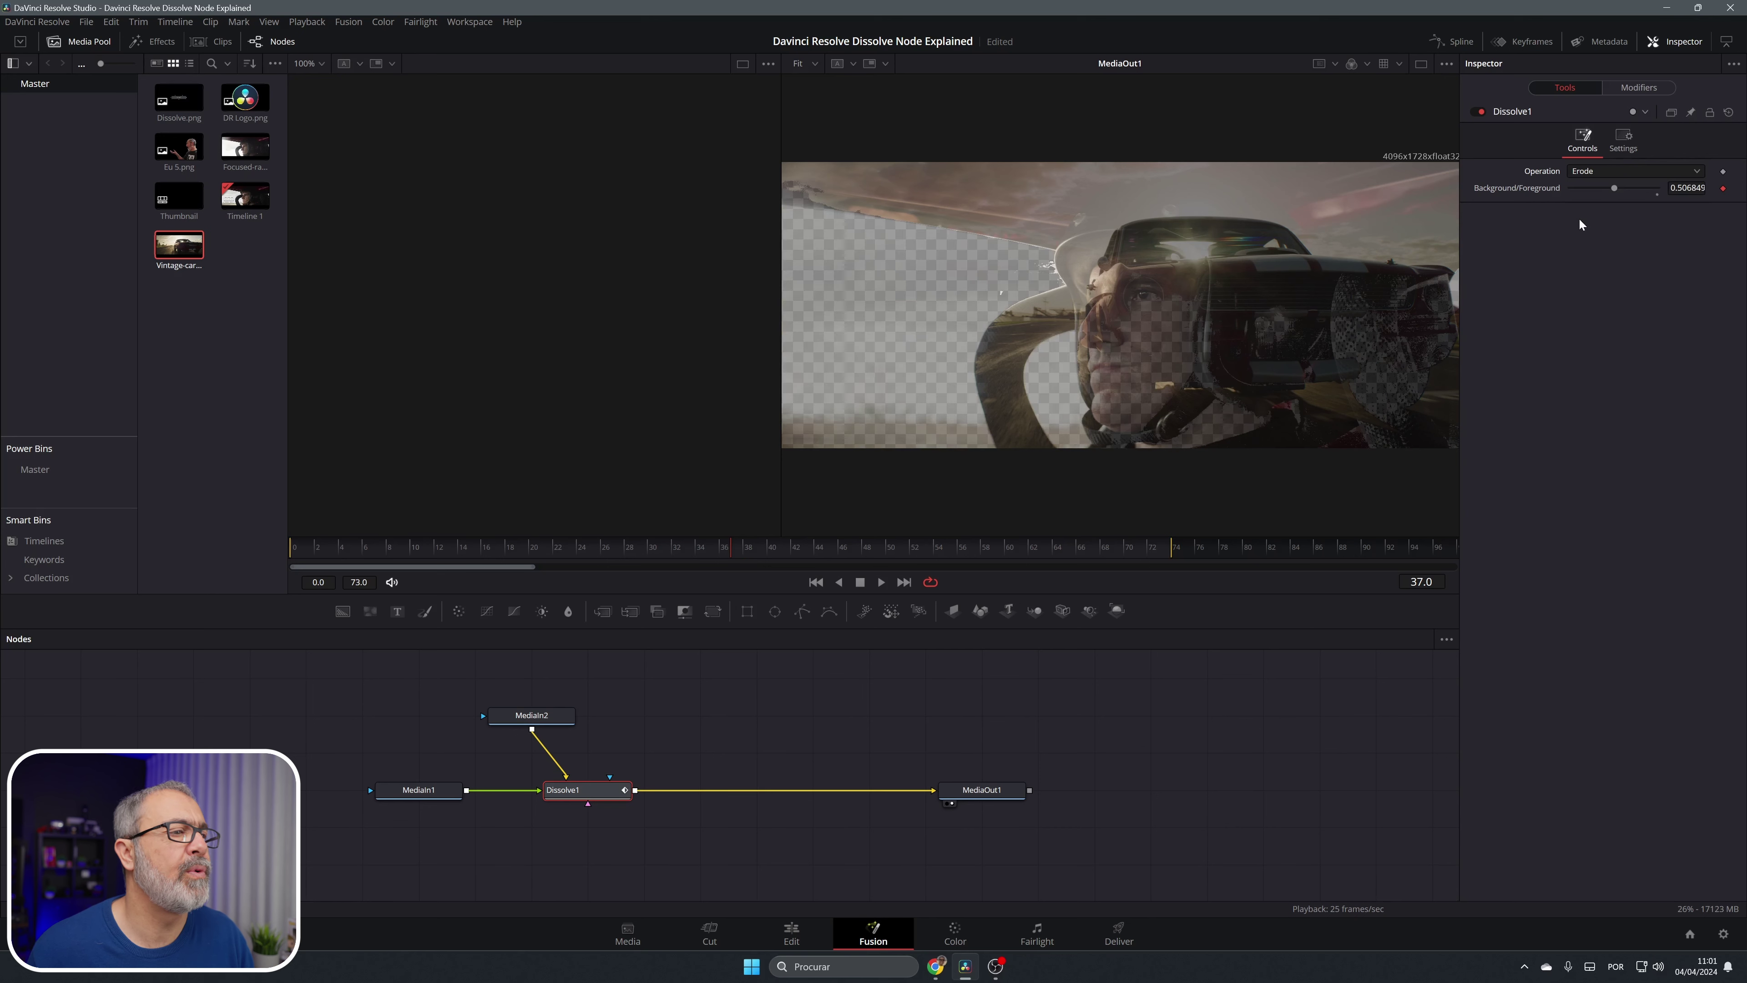
pyautogui.moveTo(731, 557)
pyautogui.mouseDown()
pyautogui.moveTo(303, 552)
pyautogui.moveTo(743, 558)
pyautogui.mouseUp()
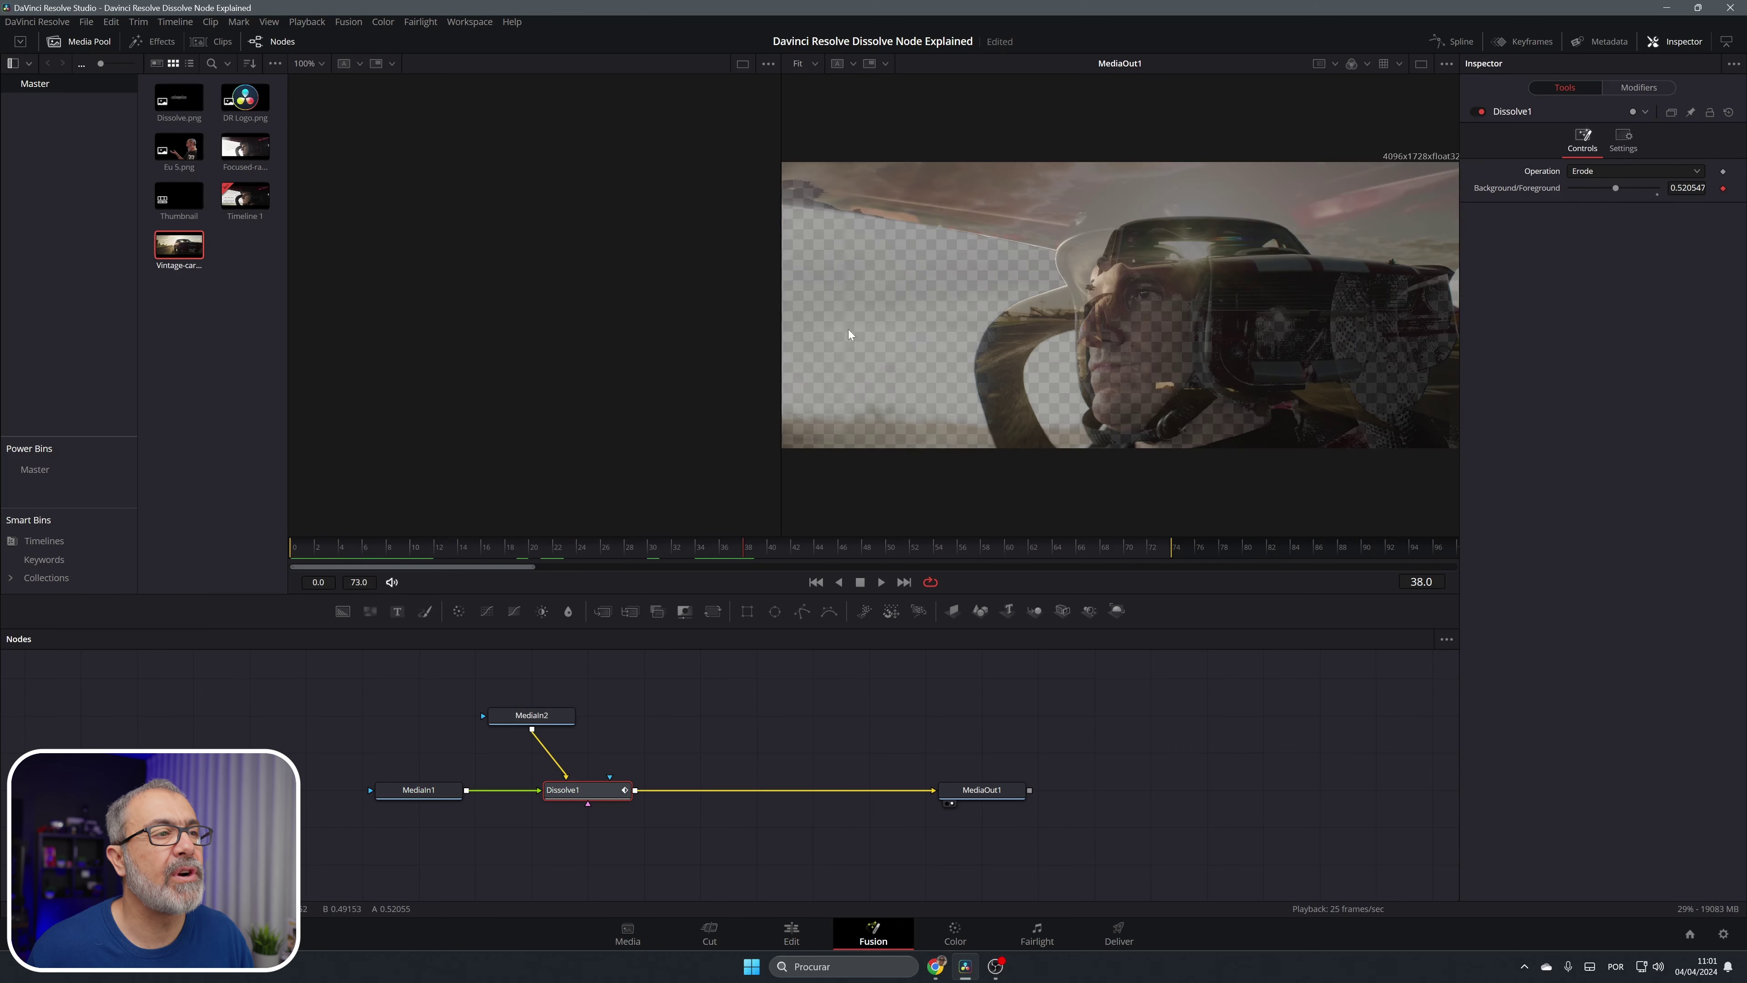
# - Check the Erode transition on the Edit page's timeline, scrub back to 01:00:00:00 and return to Fusion
pyautogui.click(791, 934)
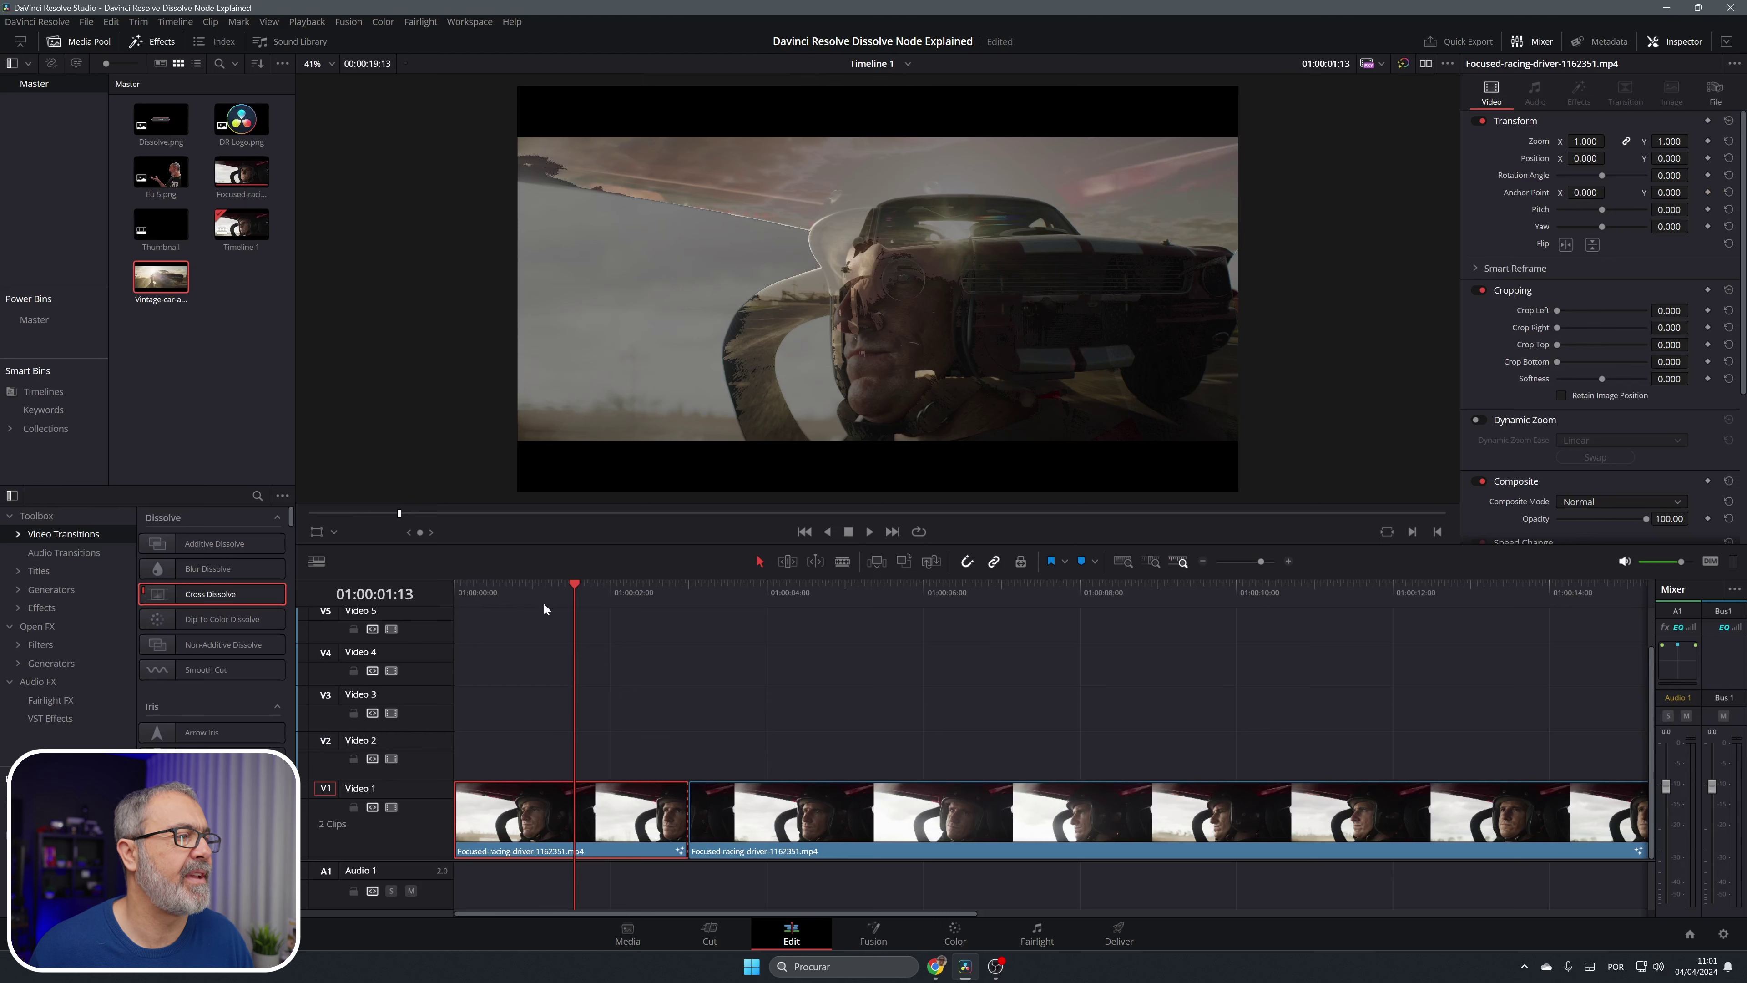
pyautogui.moveTo(584, 590); pyautogui.dragTo(453, 681)
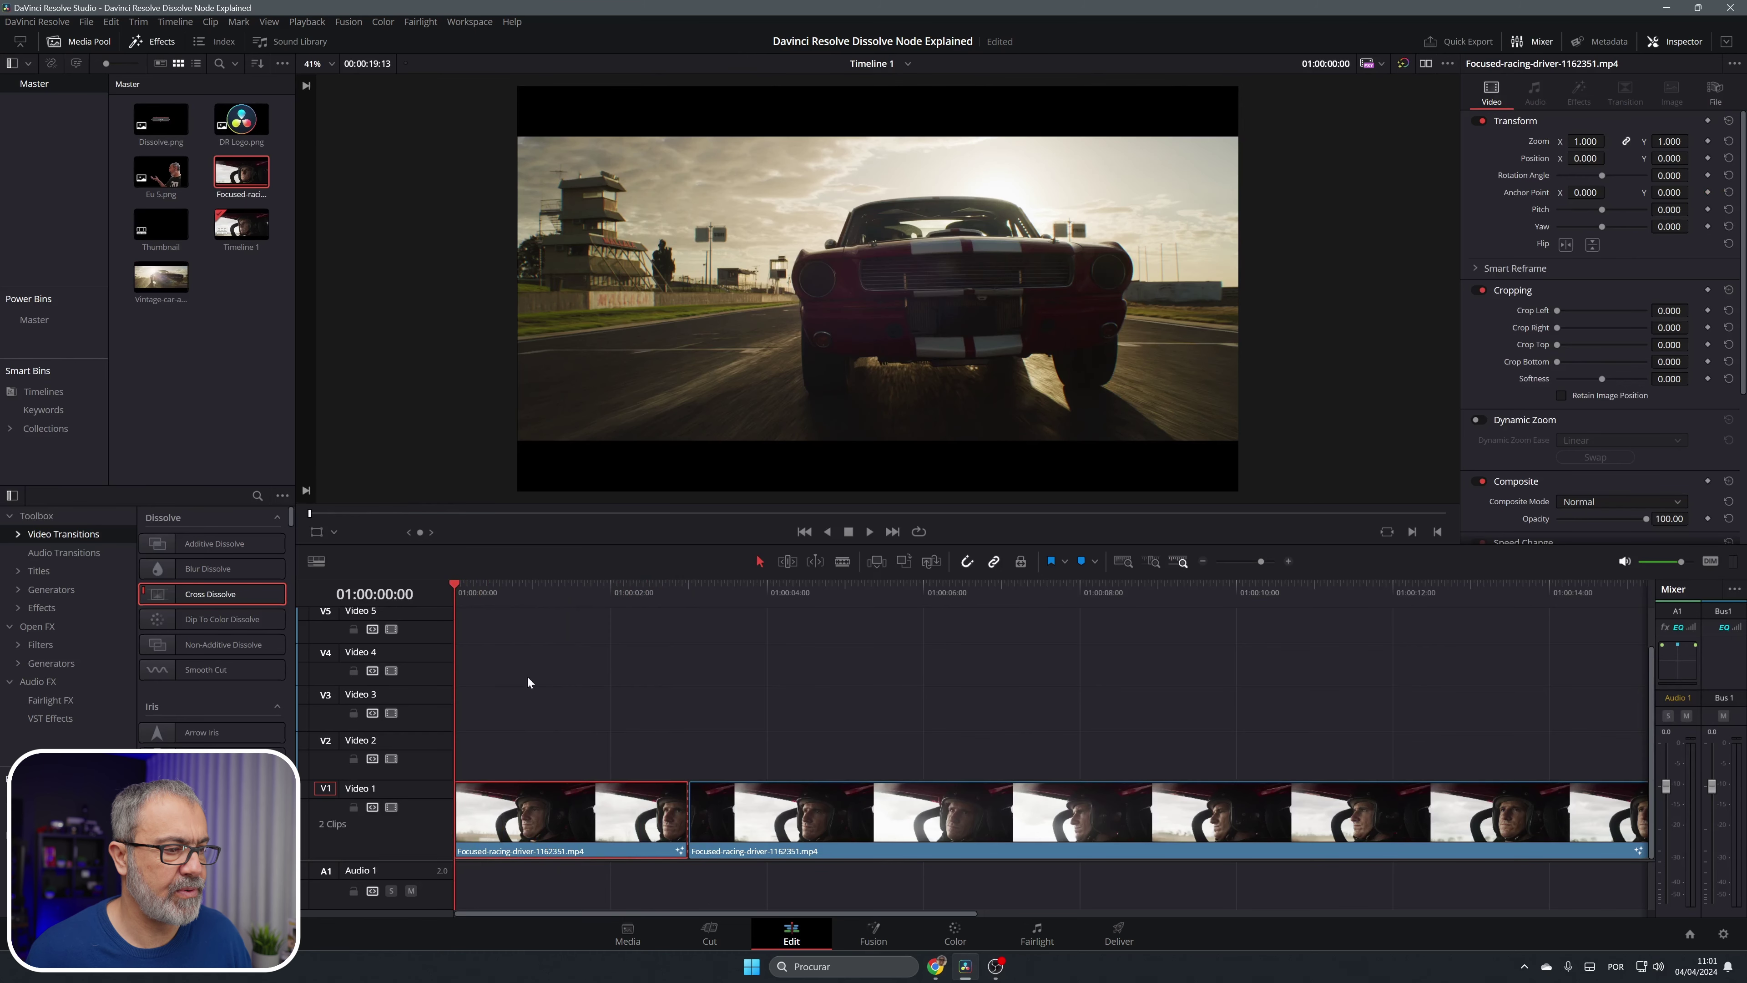
pyautogui.click(874, 934)
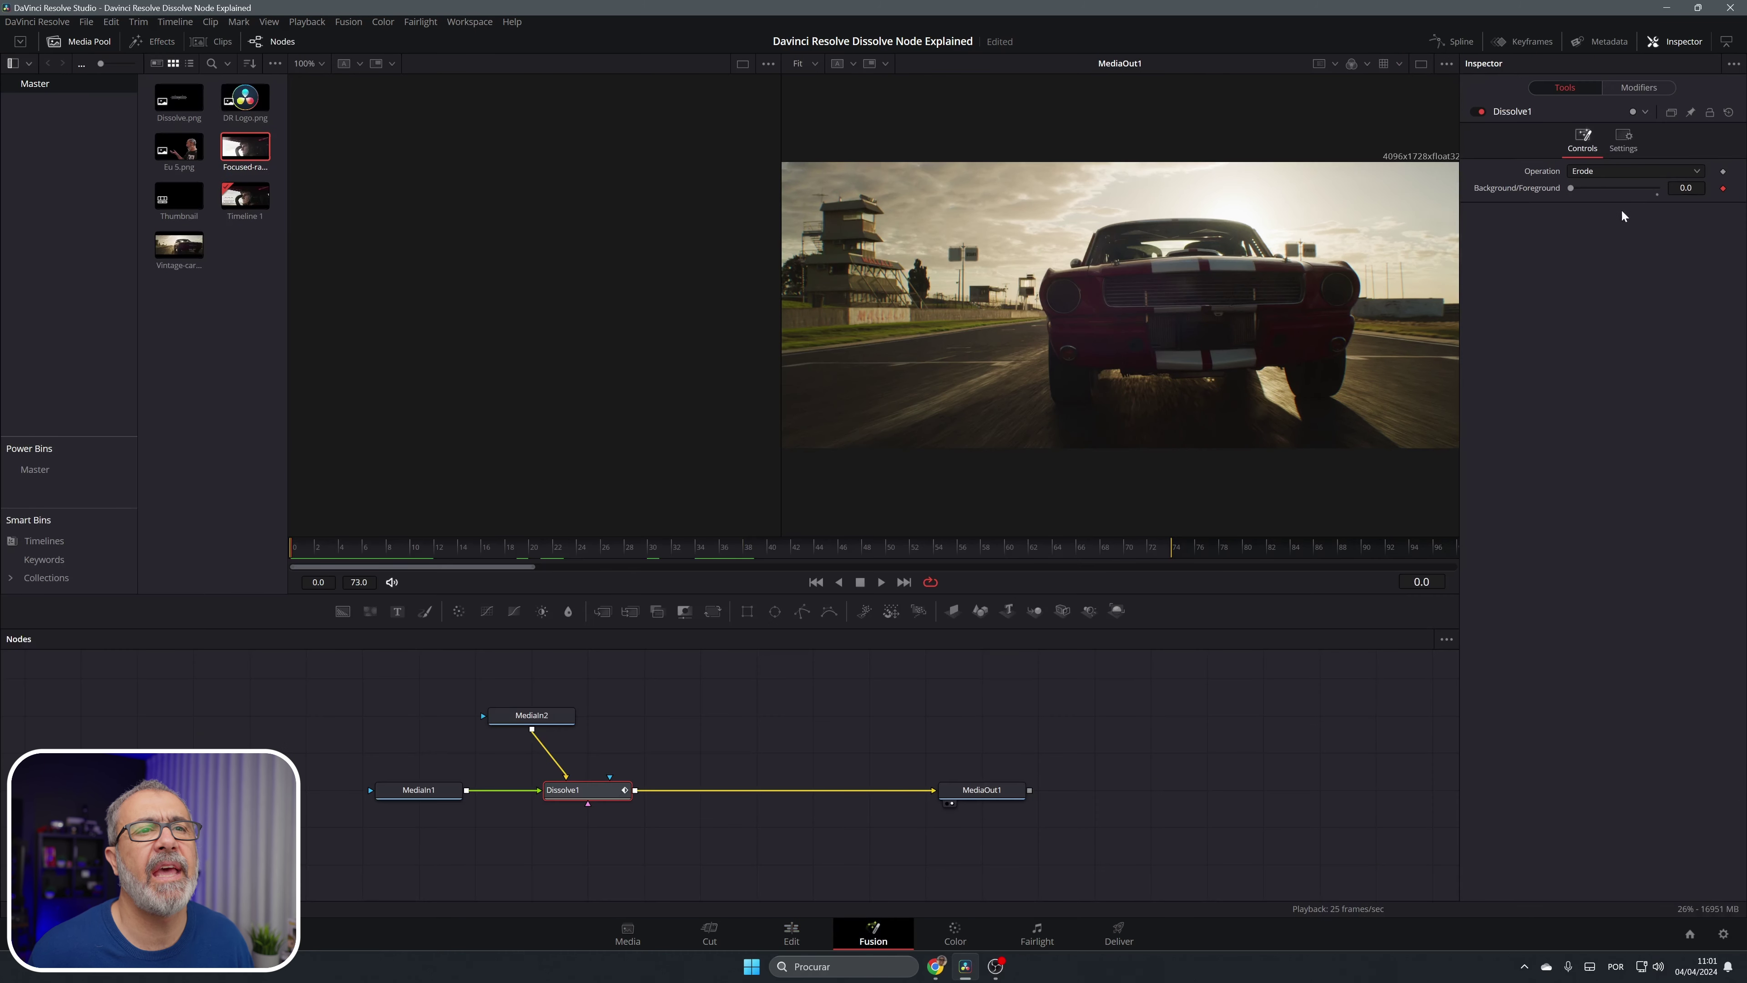
# - Set the Dissolve node's operation to Random Dissolve and preview the transition at frame 37
pyautogui.click(1620, 169)
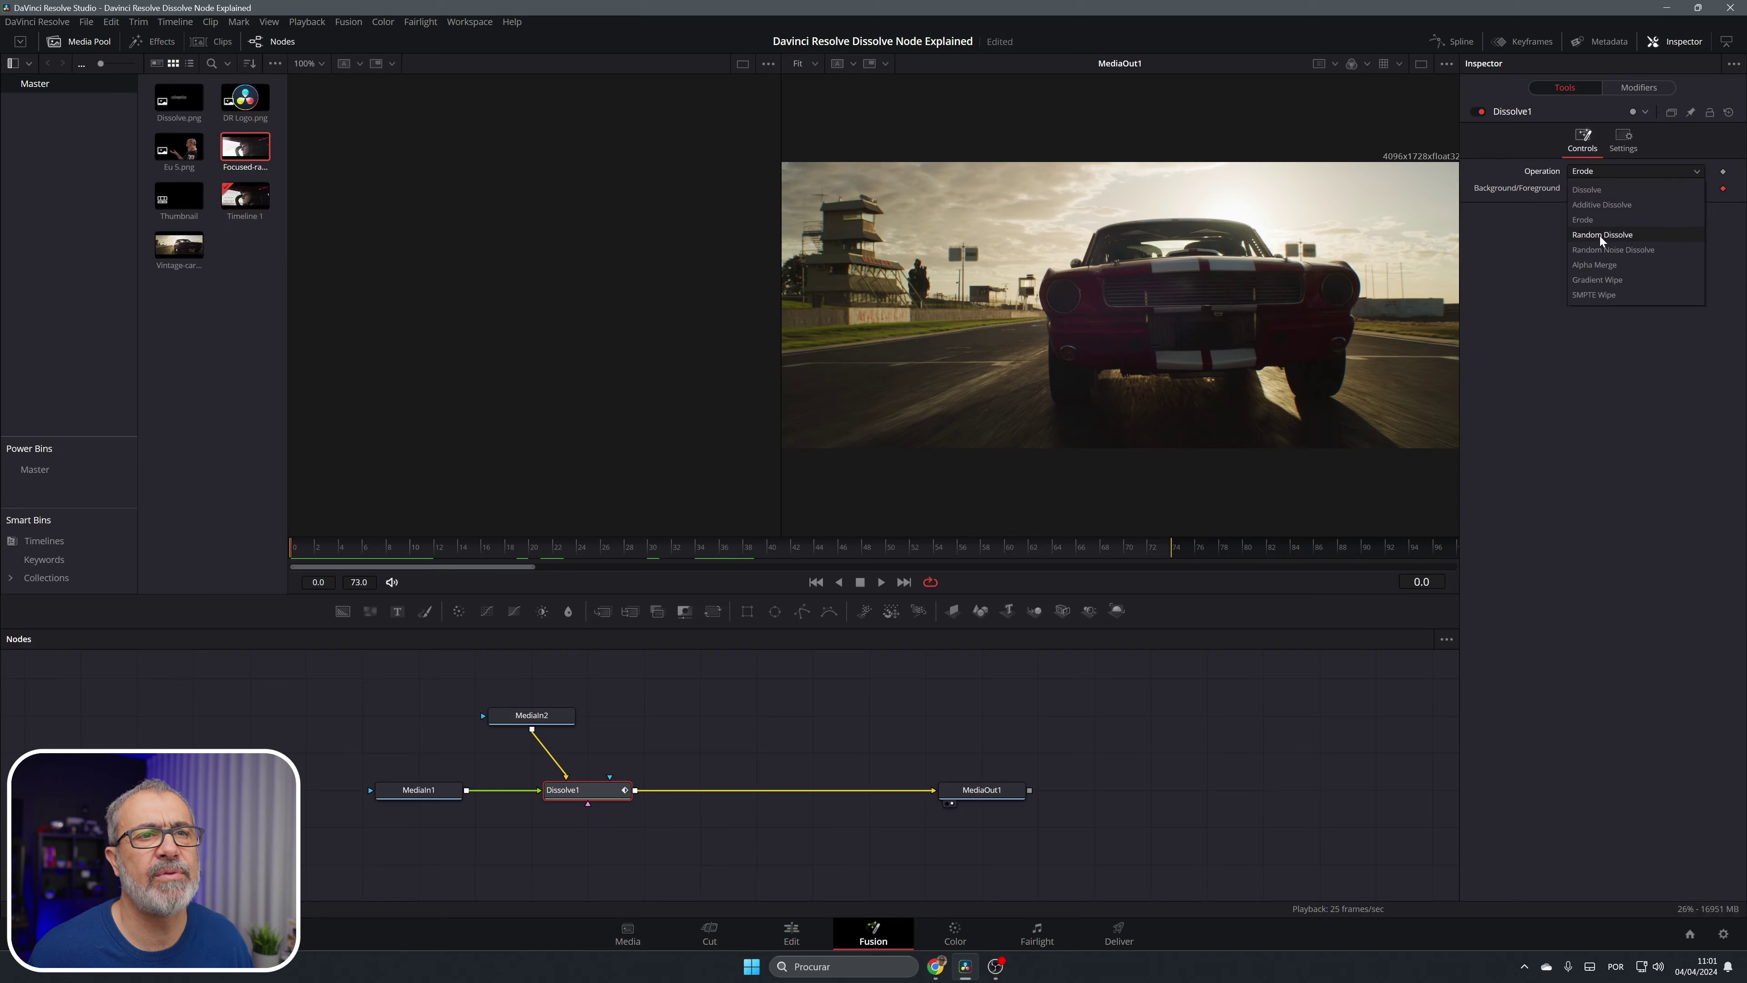
pyautogui.click(1600, 233)
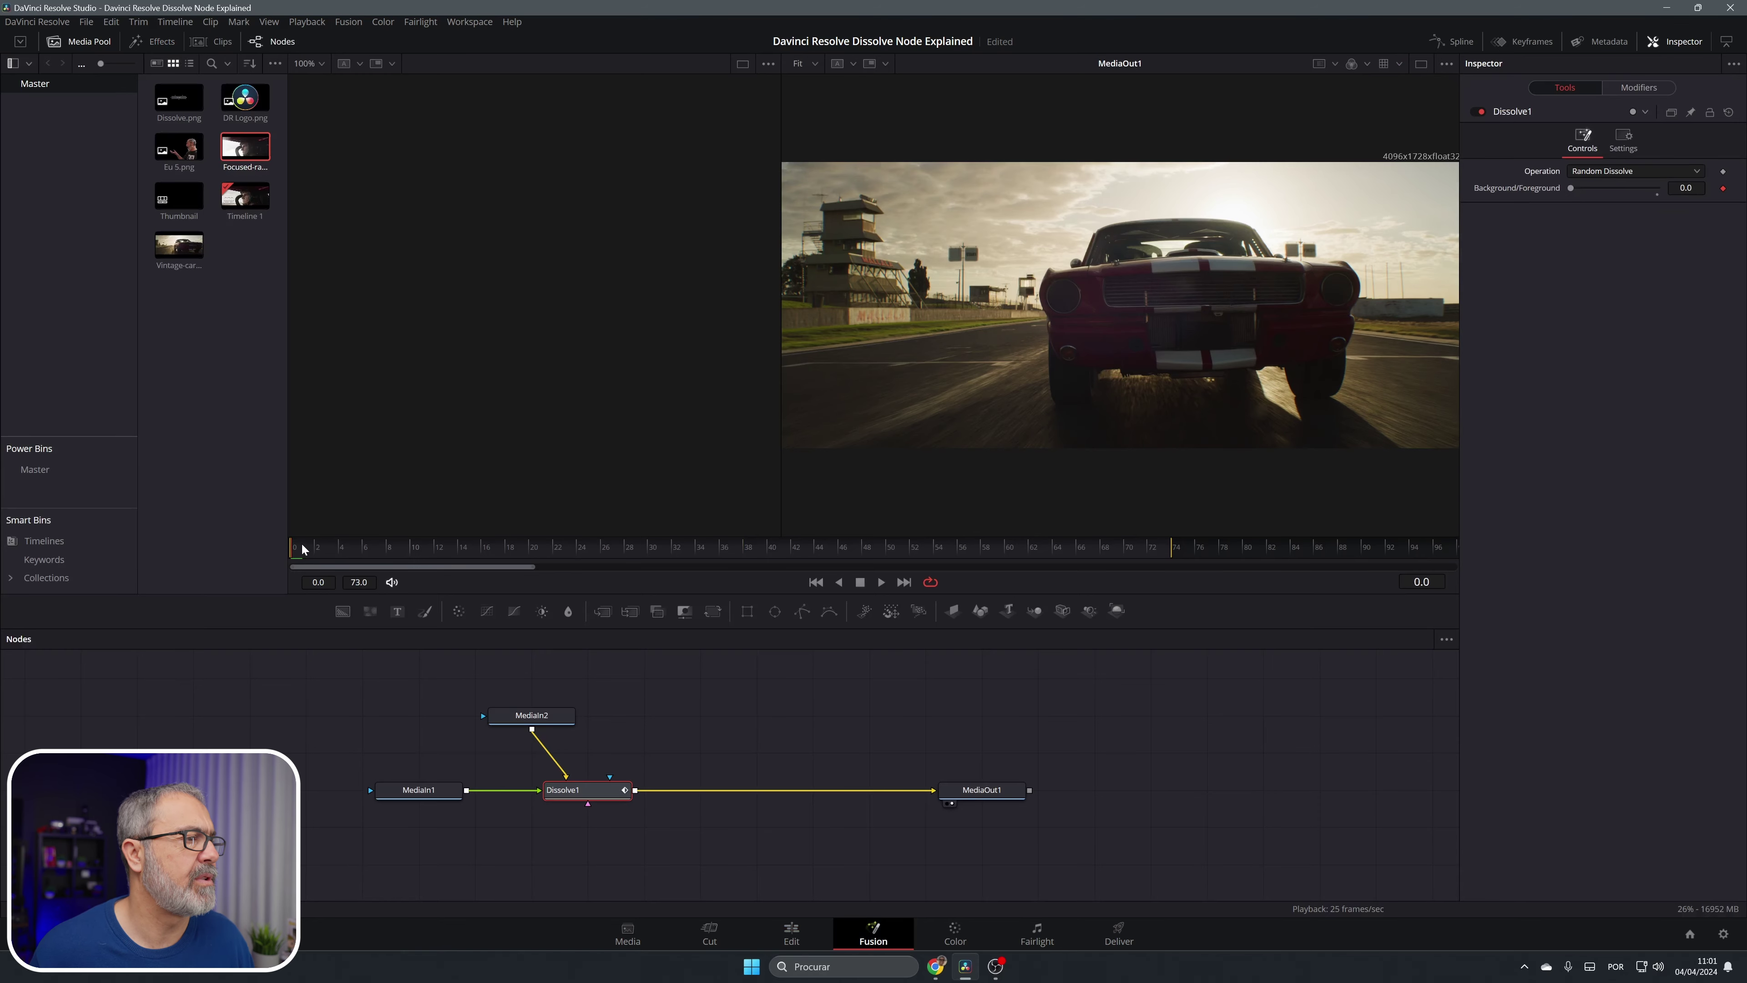
pyautogui.moveTo(303, 548); pyautogui.dragTo(527, 547)
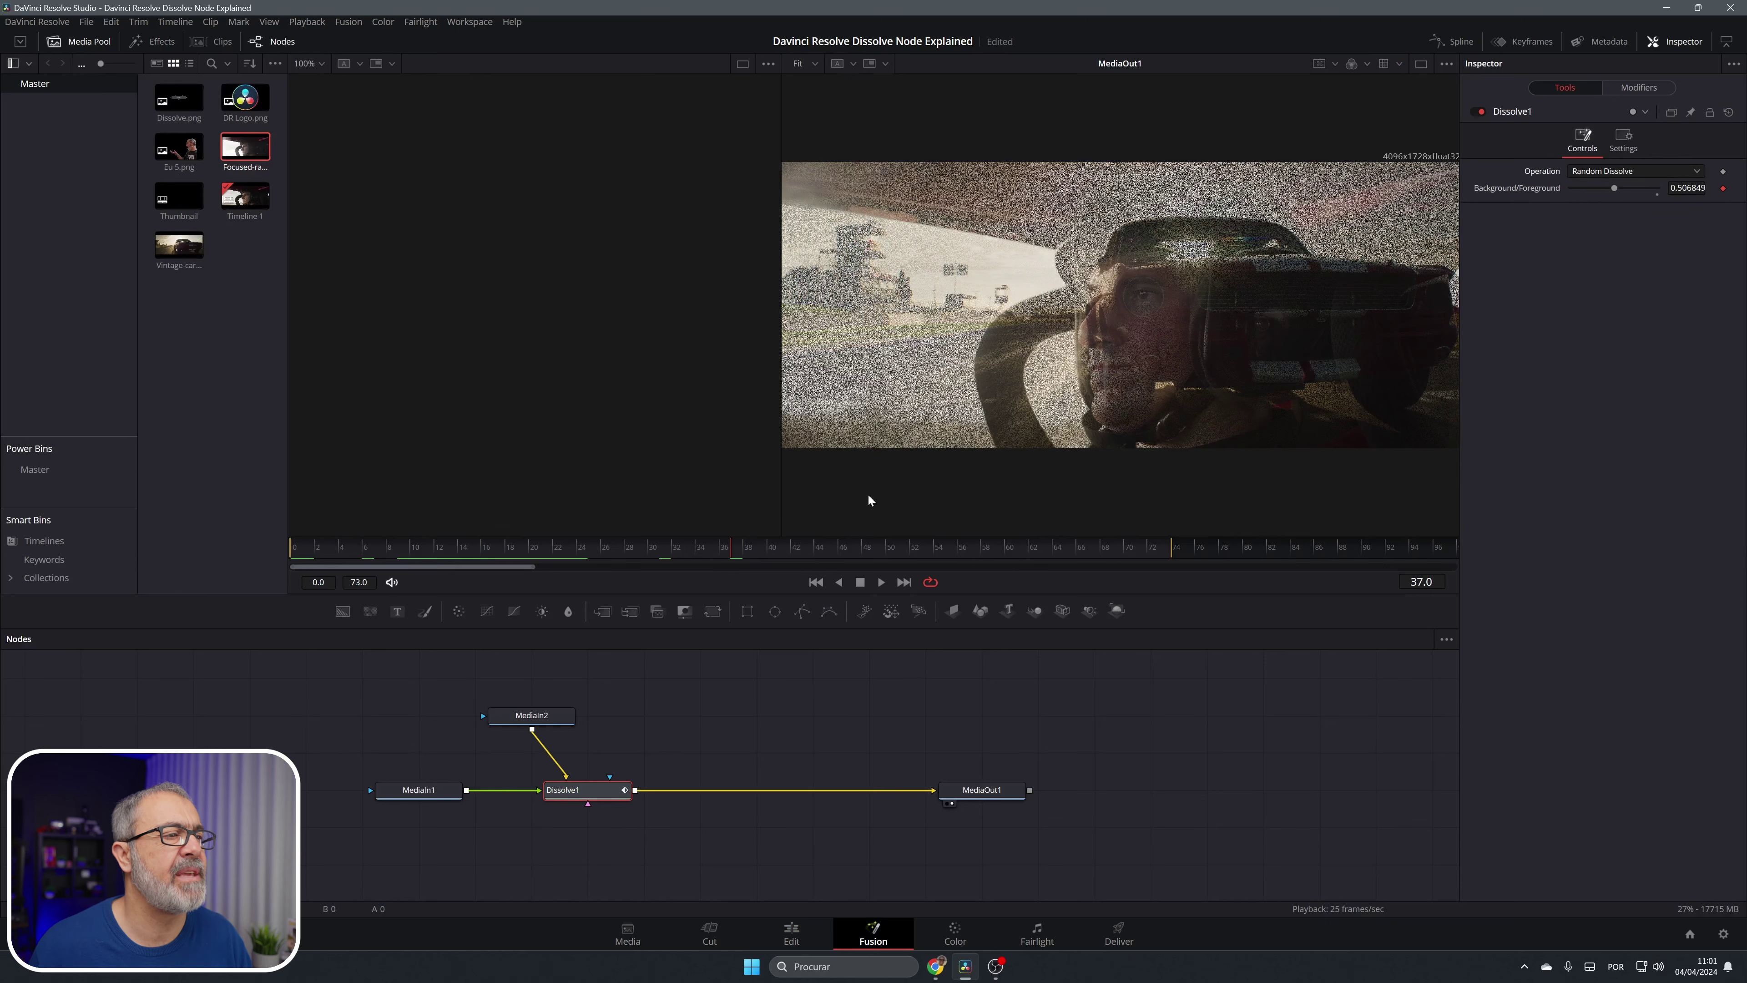
pyautogui.moveTo(754, 559)
pyautogui.mouseDown()
pyautogui.moveTo(832, 559)
pyautogui.moveTo(738, 554)
pyautogui.mouseUp()
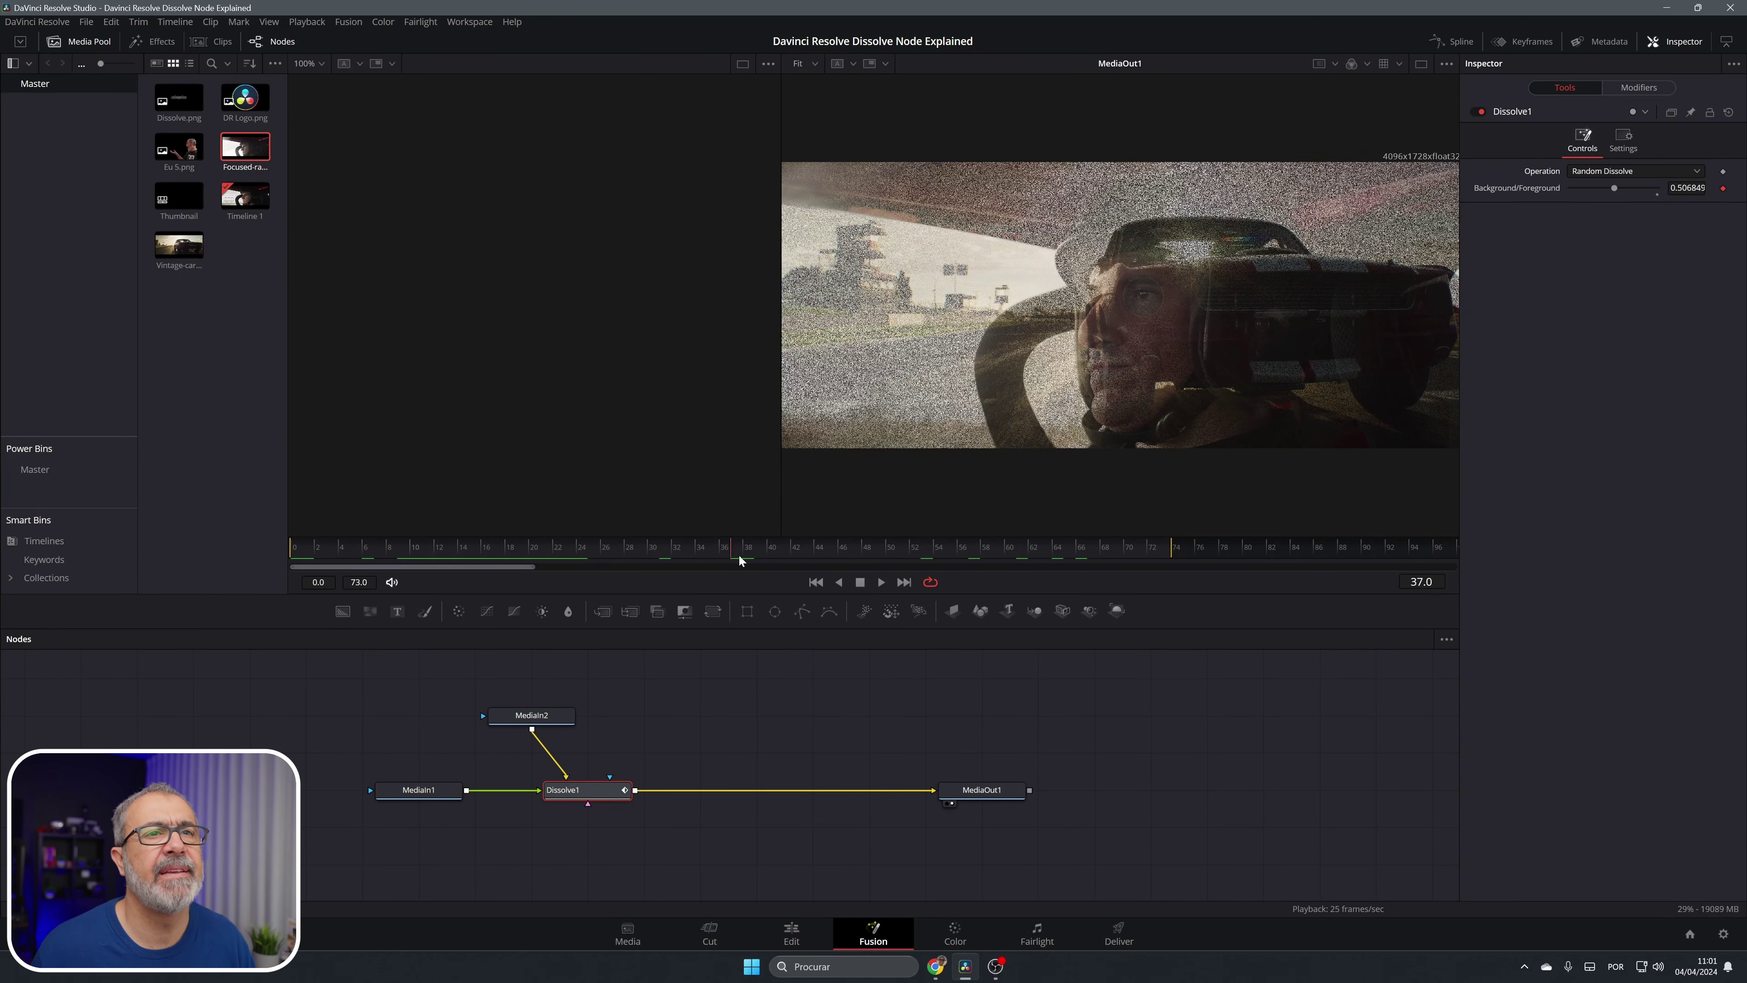
# - Try the Random Noise Dissolve operation on the Dissolve node and scrub to frame 73 to preview the transition
pyautogui.click(1608, 171)
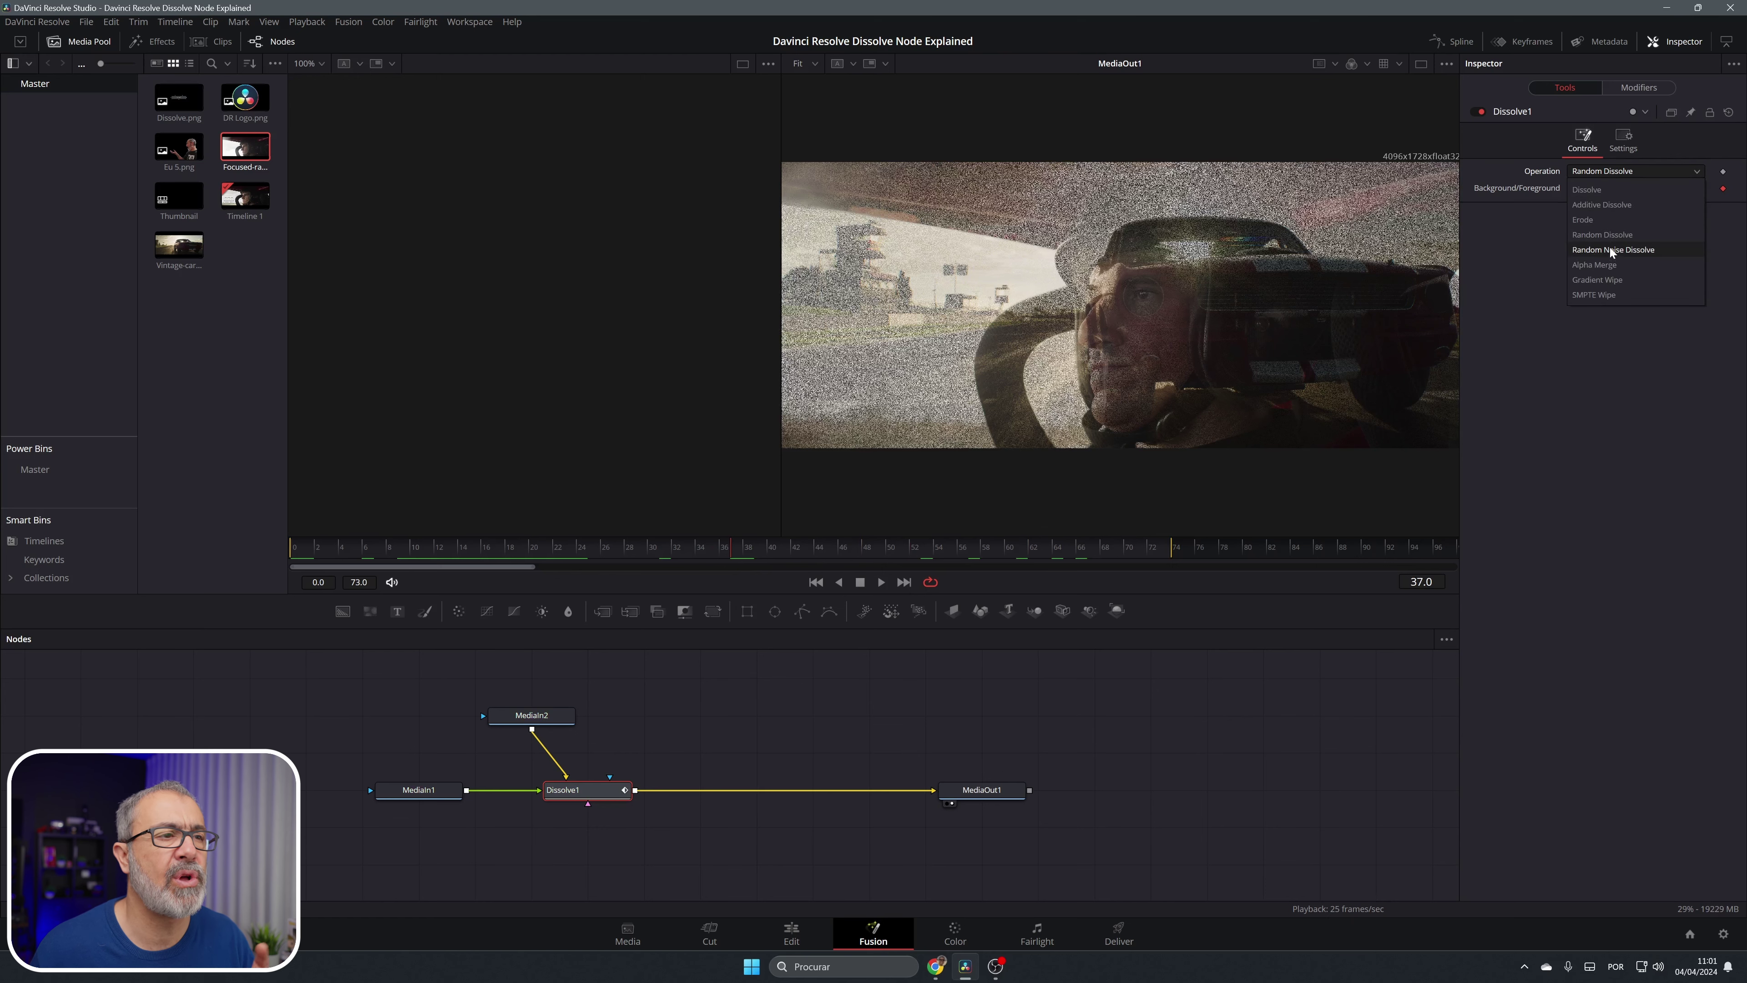
pyautogui.click(1609, 249)
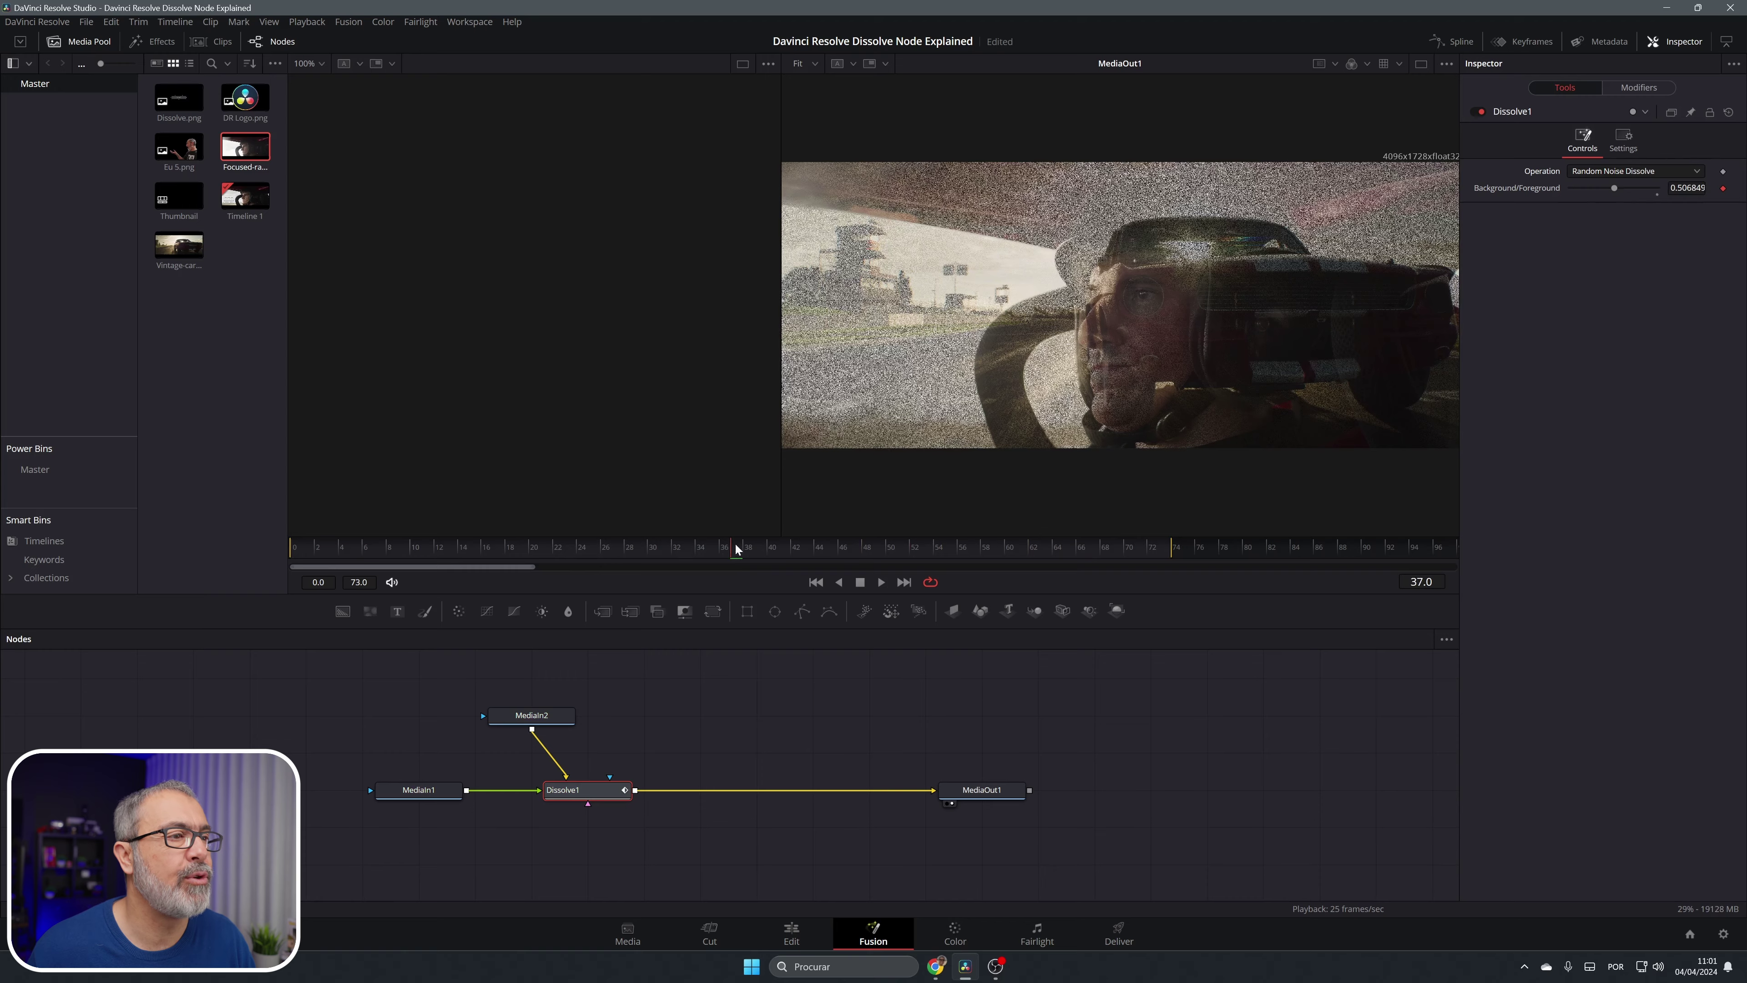
pyautogui.click(707, 550)
pyautogui.moveTo(696, 552); pyautogui.dragTo(1169, 559)
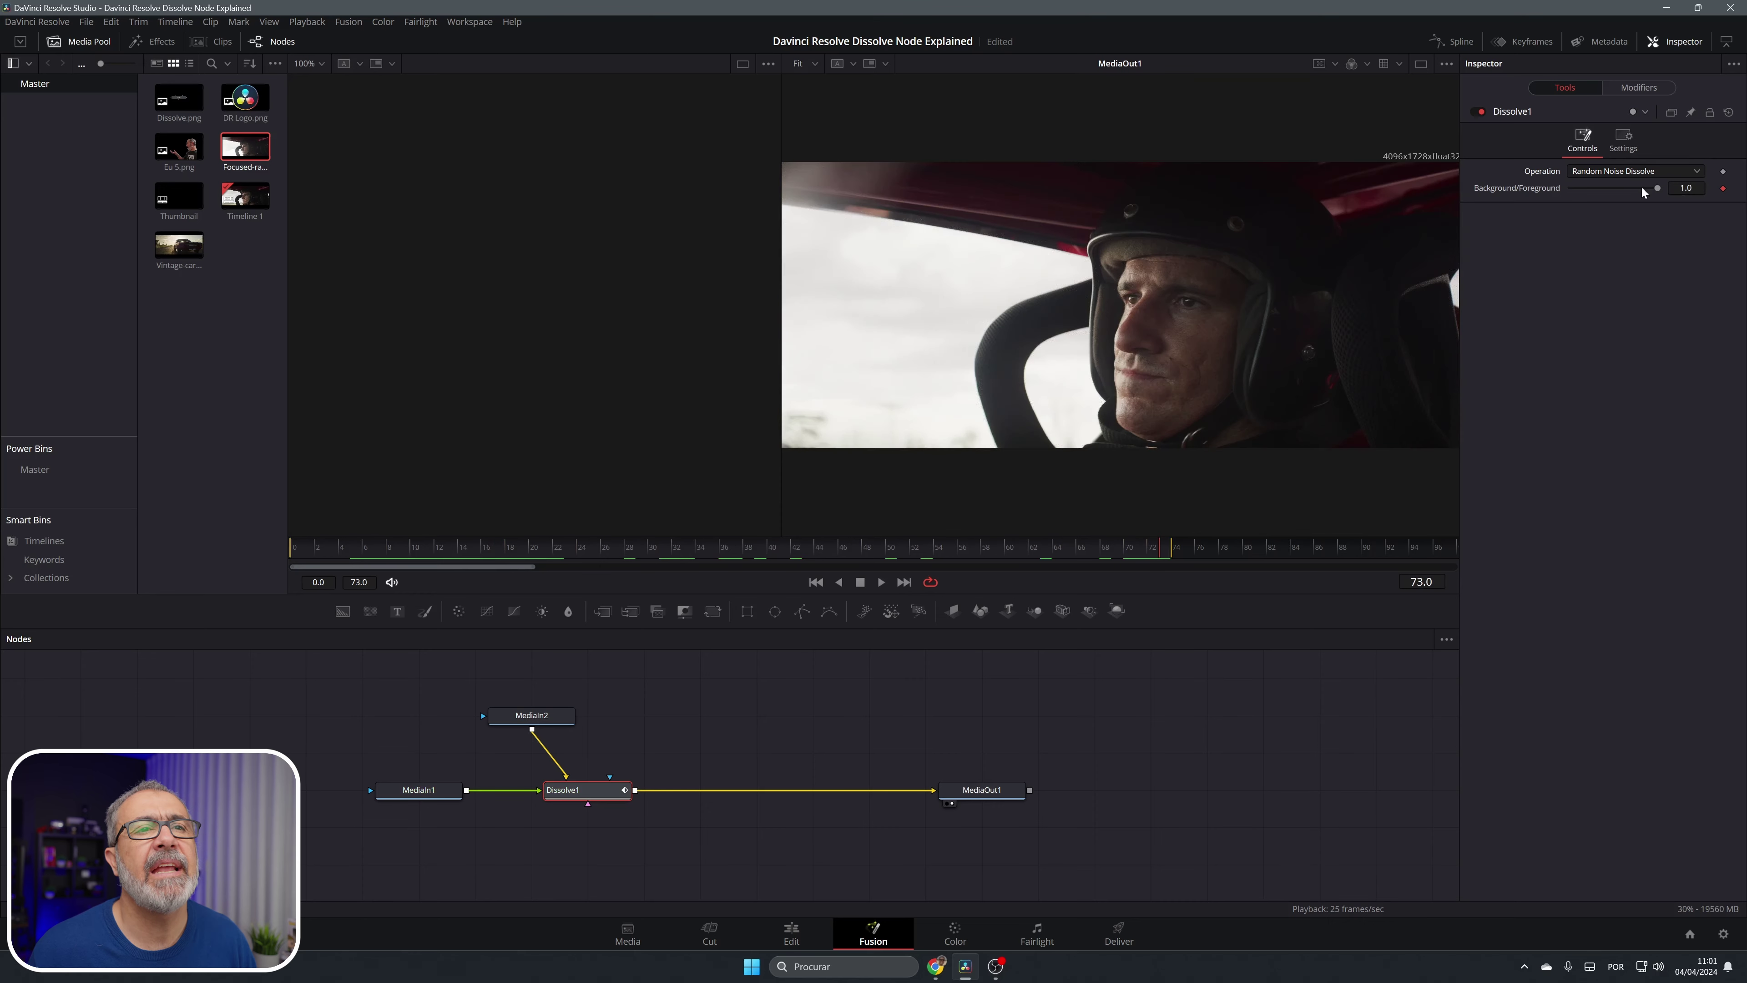
# - Try the Alpha Merge operation on the Dissolve node and scrub through the transition to frame 68
pyautogui.click(1615, 168)
pyautogui.click(1600, 265)
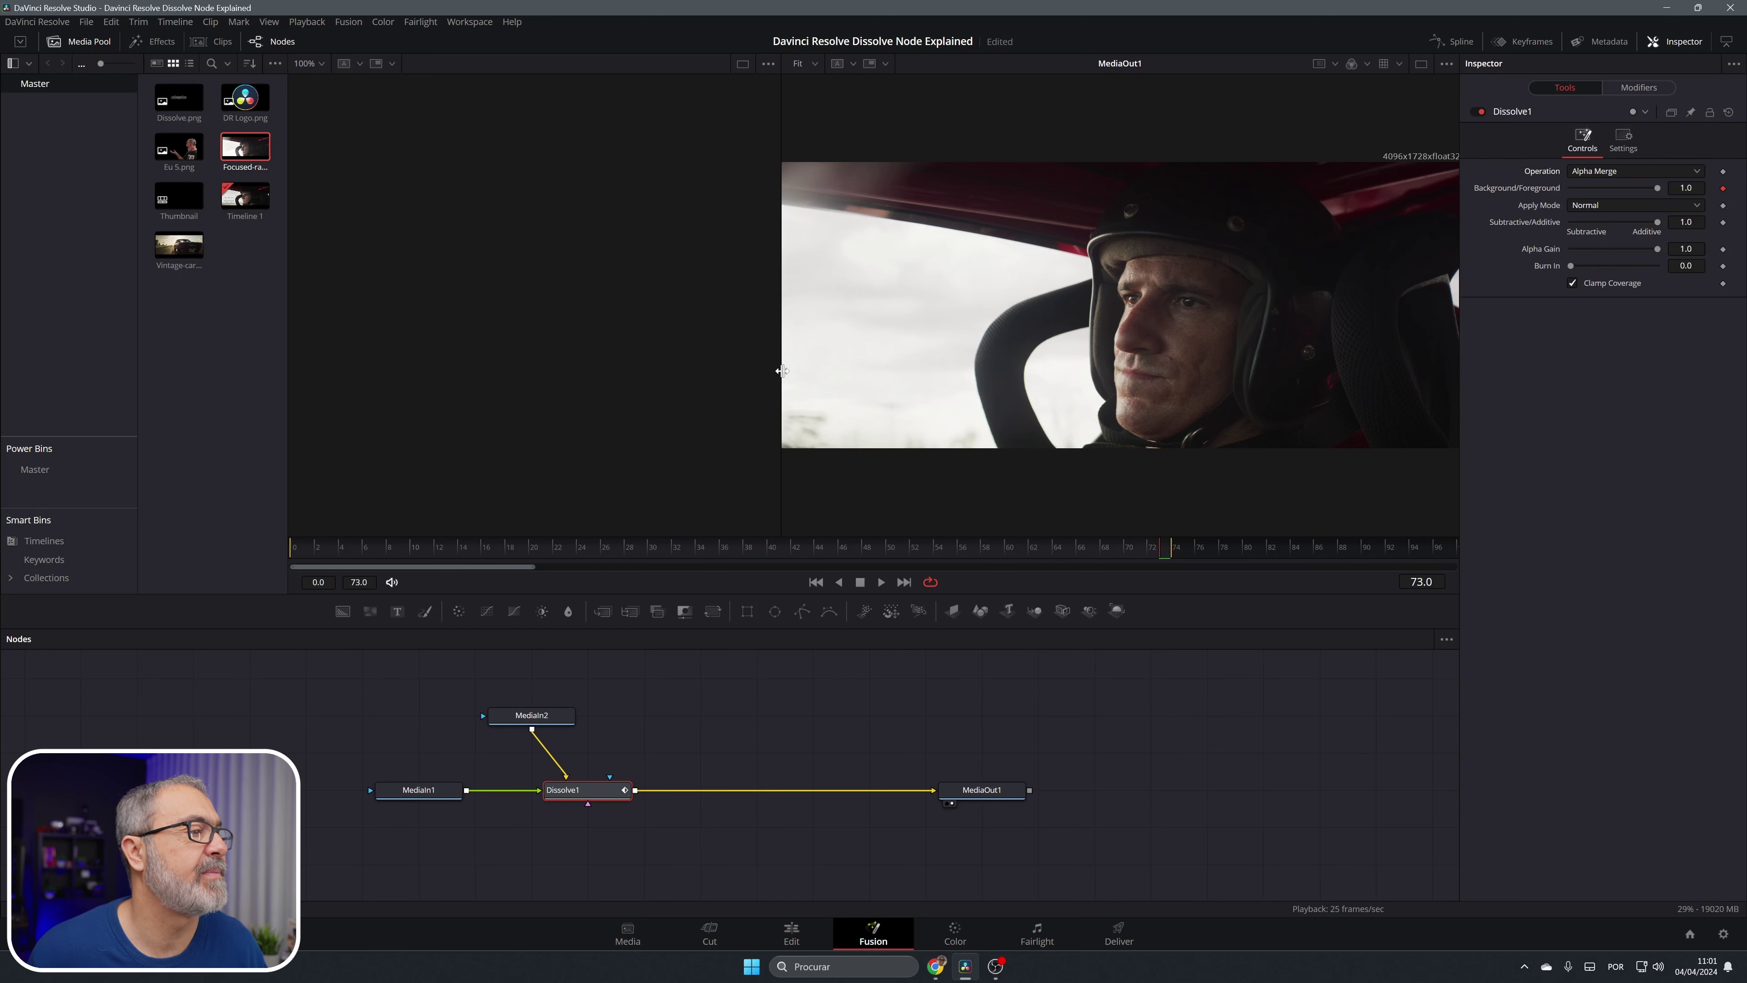
pyautogui.moveTo(381, 550); pyautogui.dragTo(1108, 564)
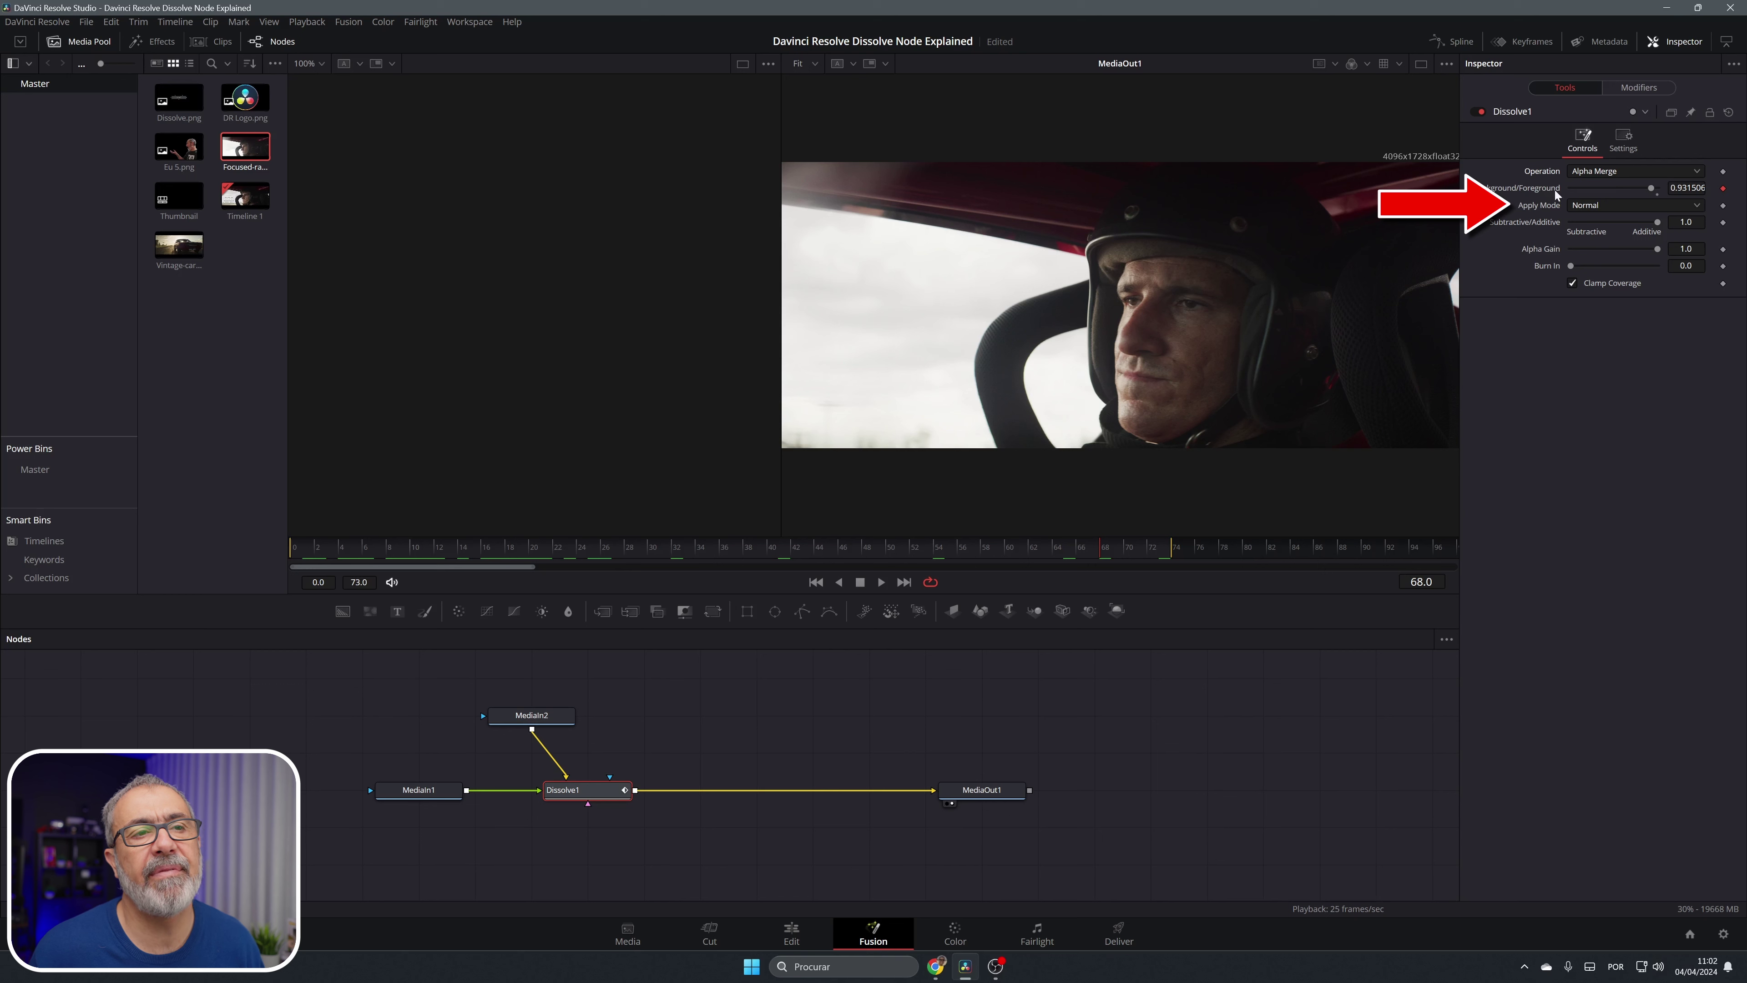
# - Try the Lighten apply mode for the Alpha Merge operation and scrub back to frame 22
pyautogui.click(1630, 205)
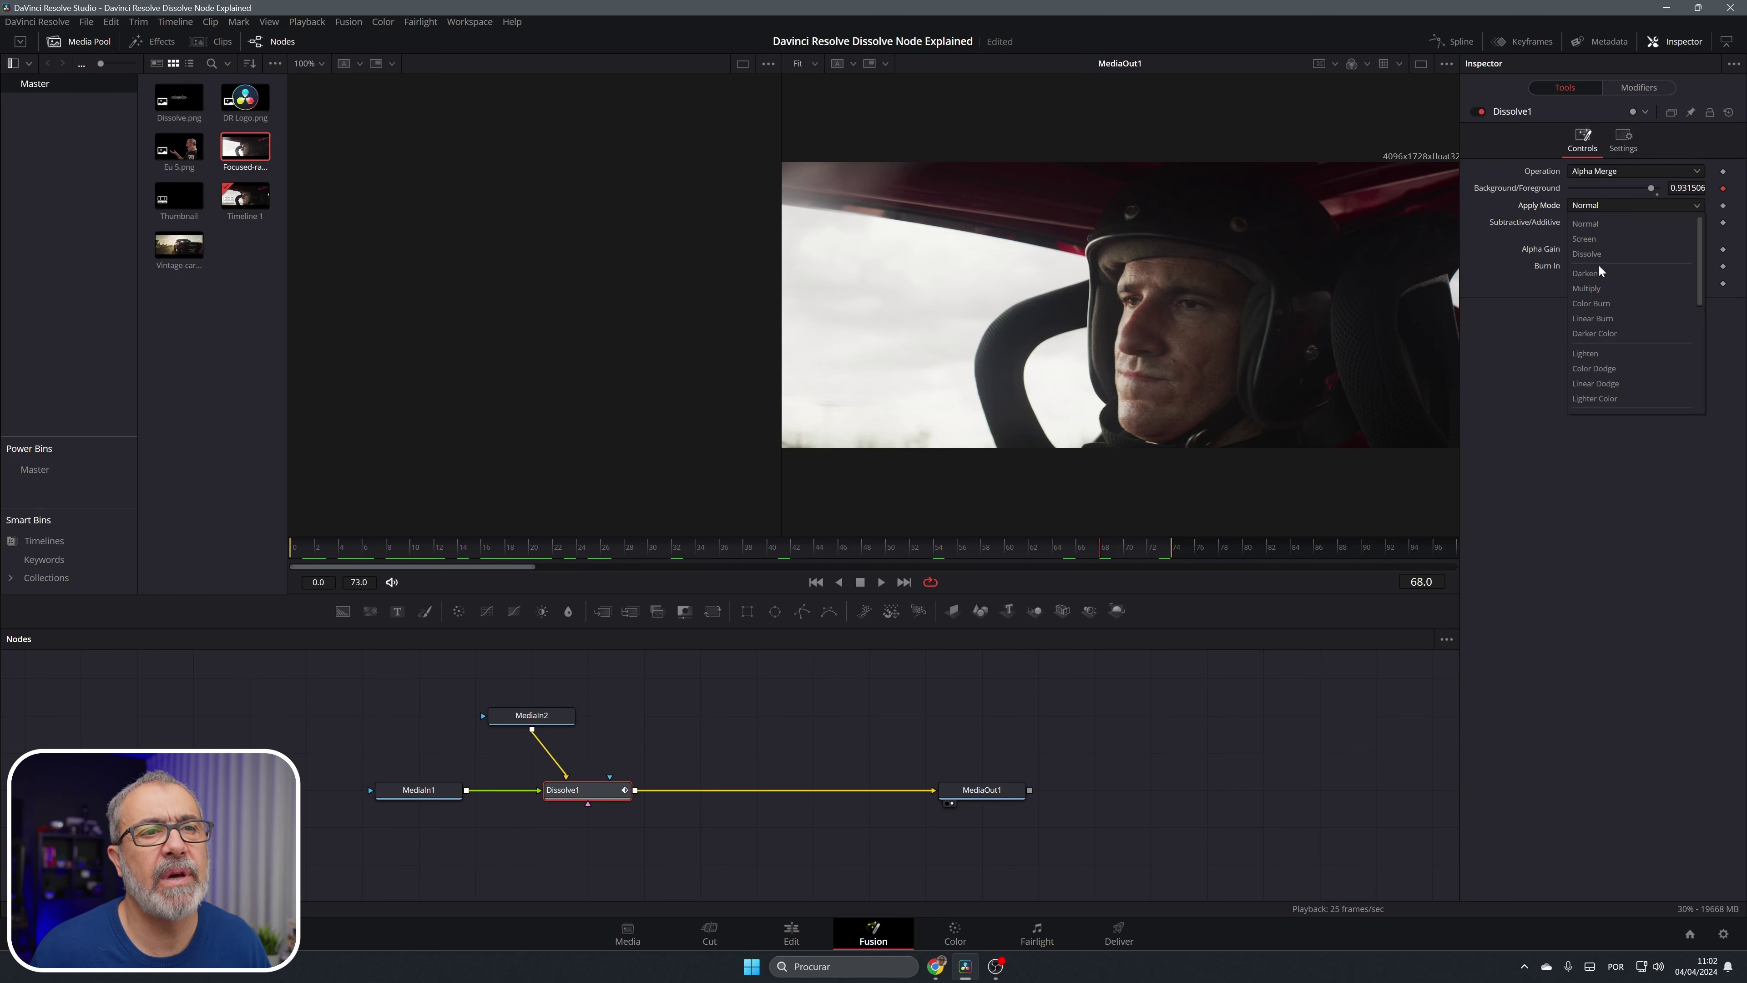
pyautogui.click(1596, 353)
pyautogui.moveTo(1097, 549); pyautogui.dragTo(554, 547)
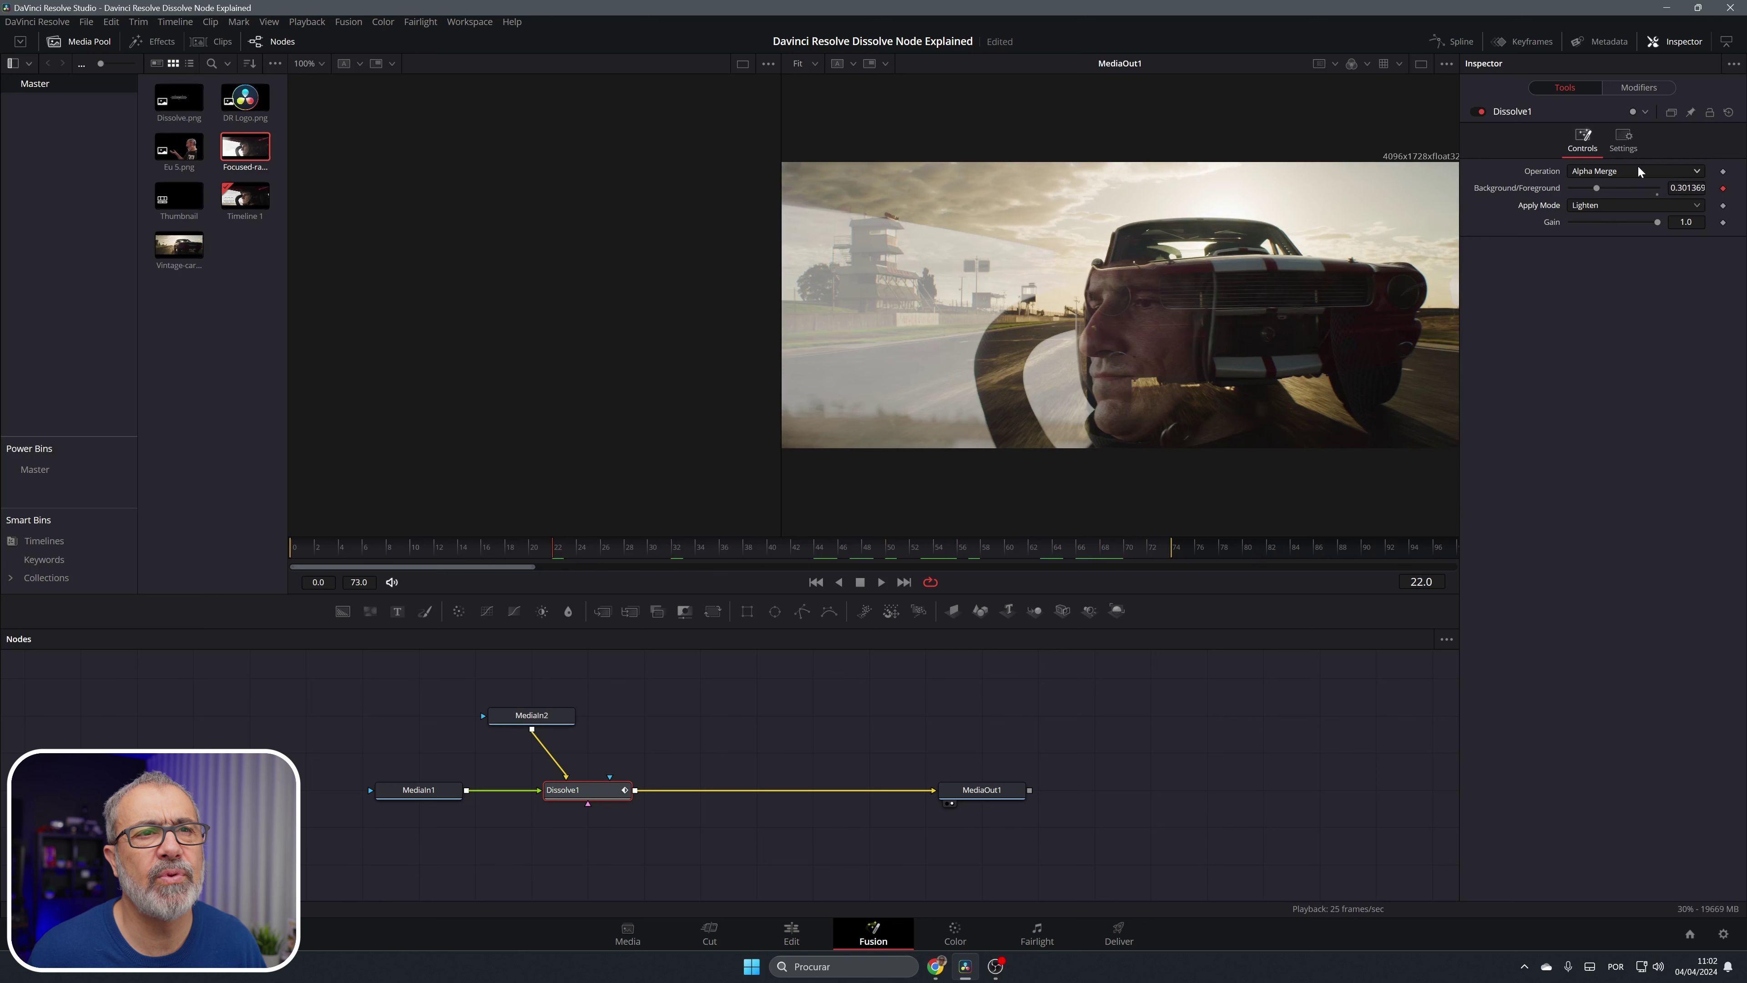
# - Try the Darken apply mode, scrub to frame 65 and test lowering the gain
pyautogui.click(1592, 204)
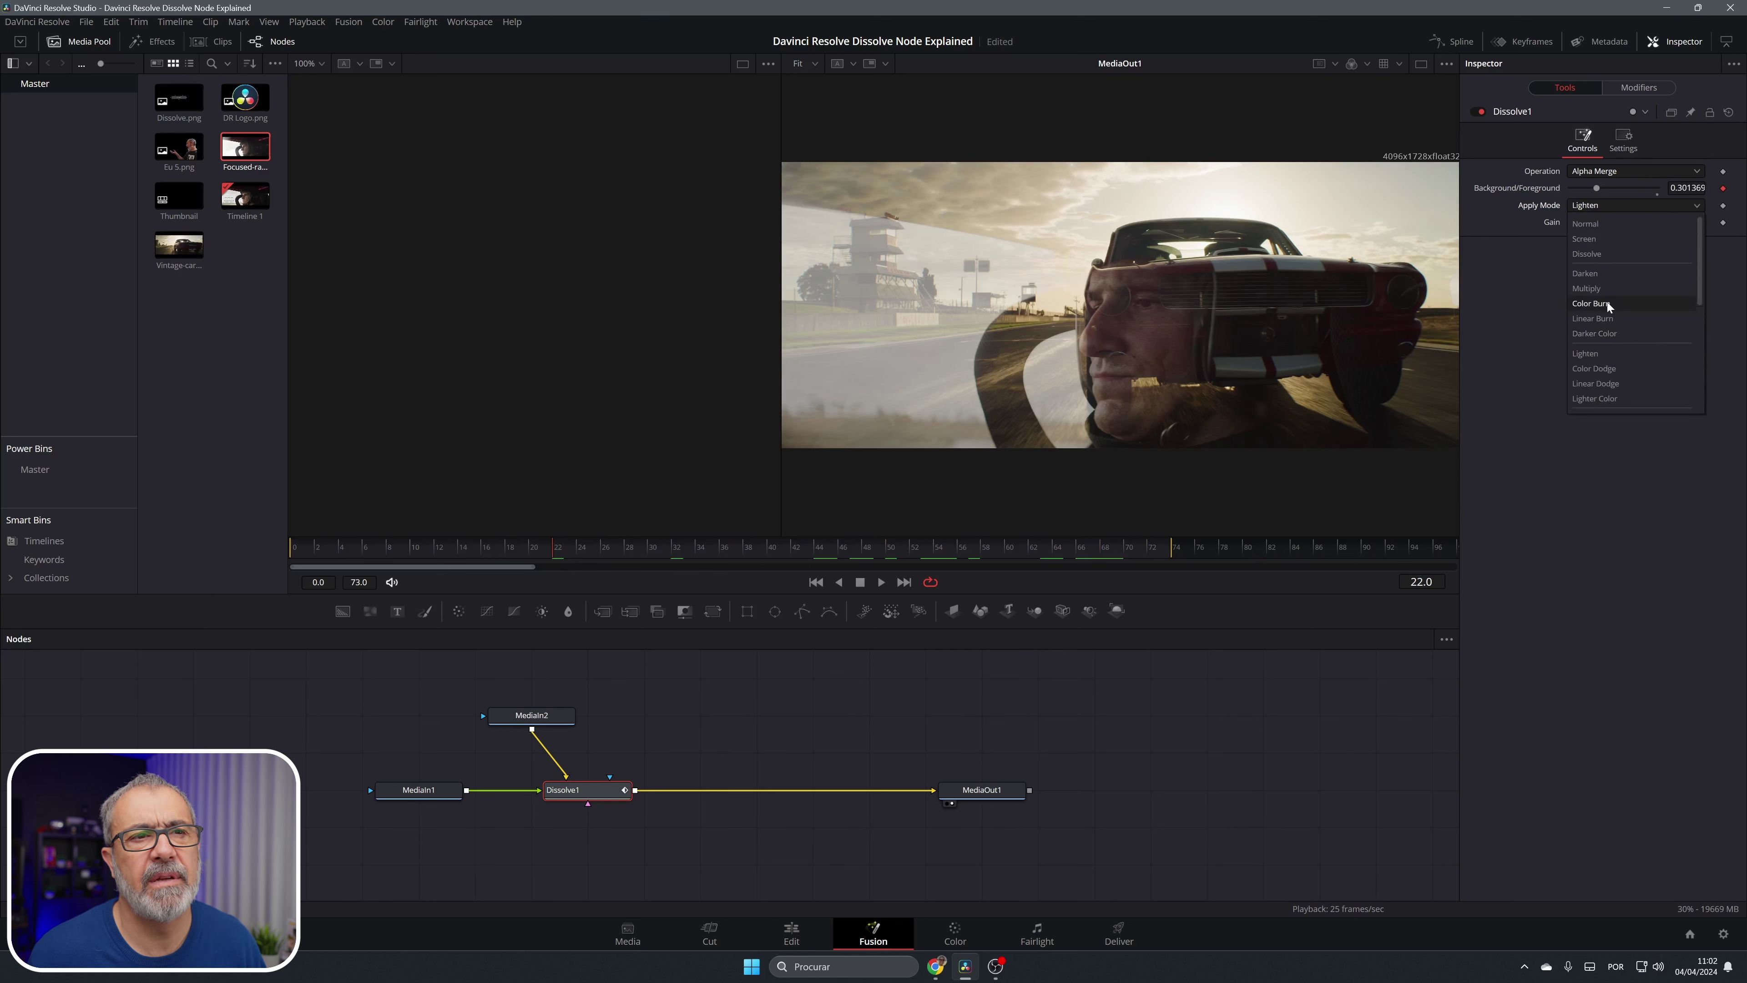
pyautogui.click(1599, 273)
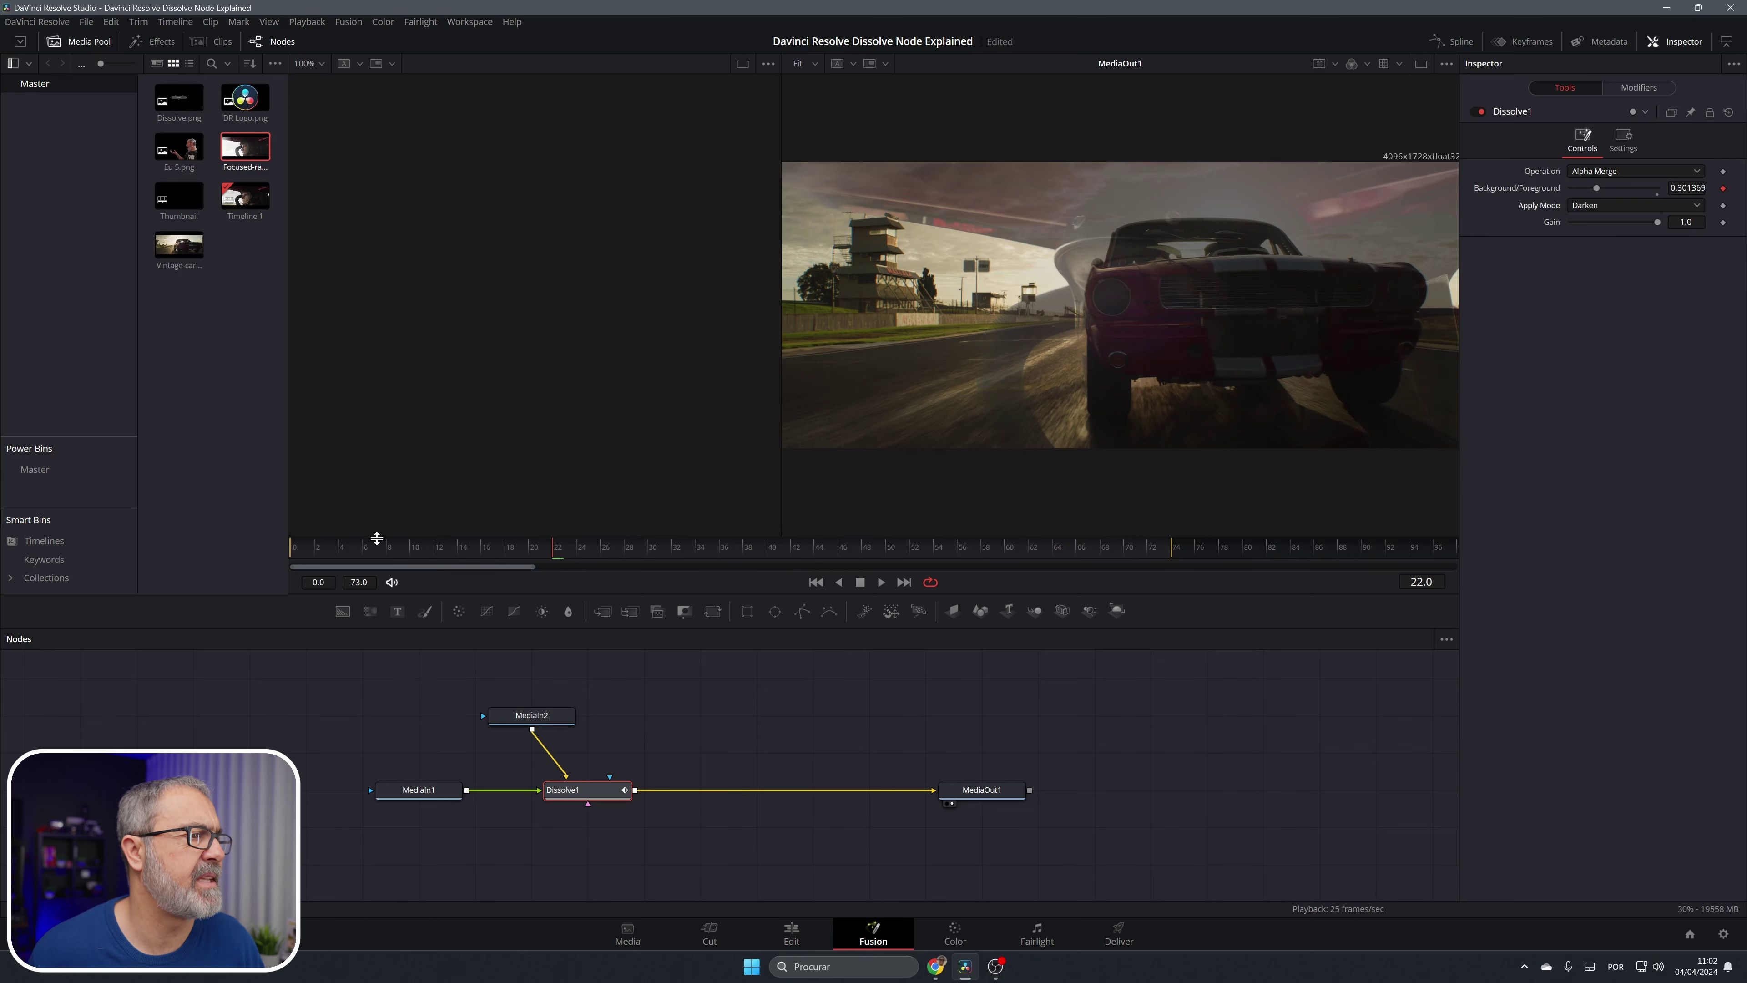
pyautogui.moveTo(561, 535); pyautogui.dragTo(1073, 556)
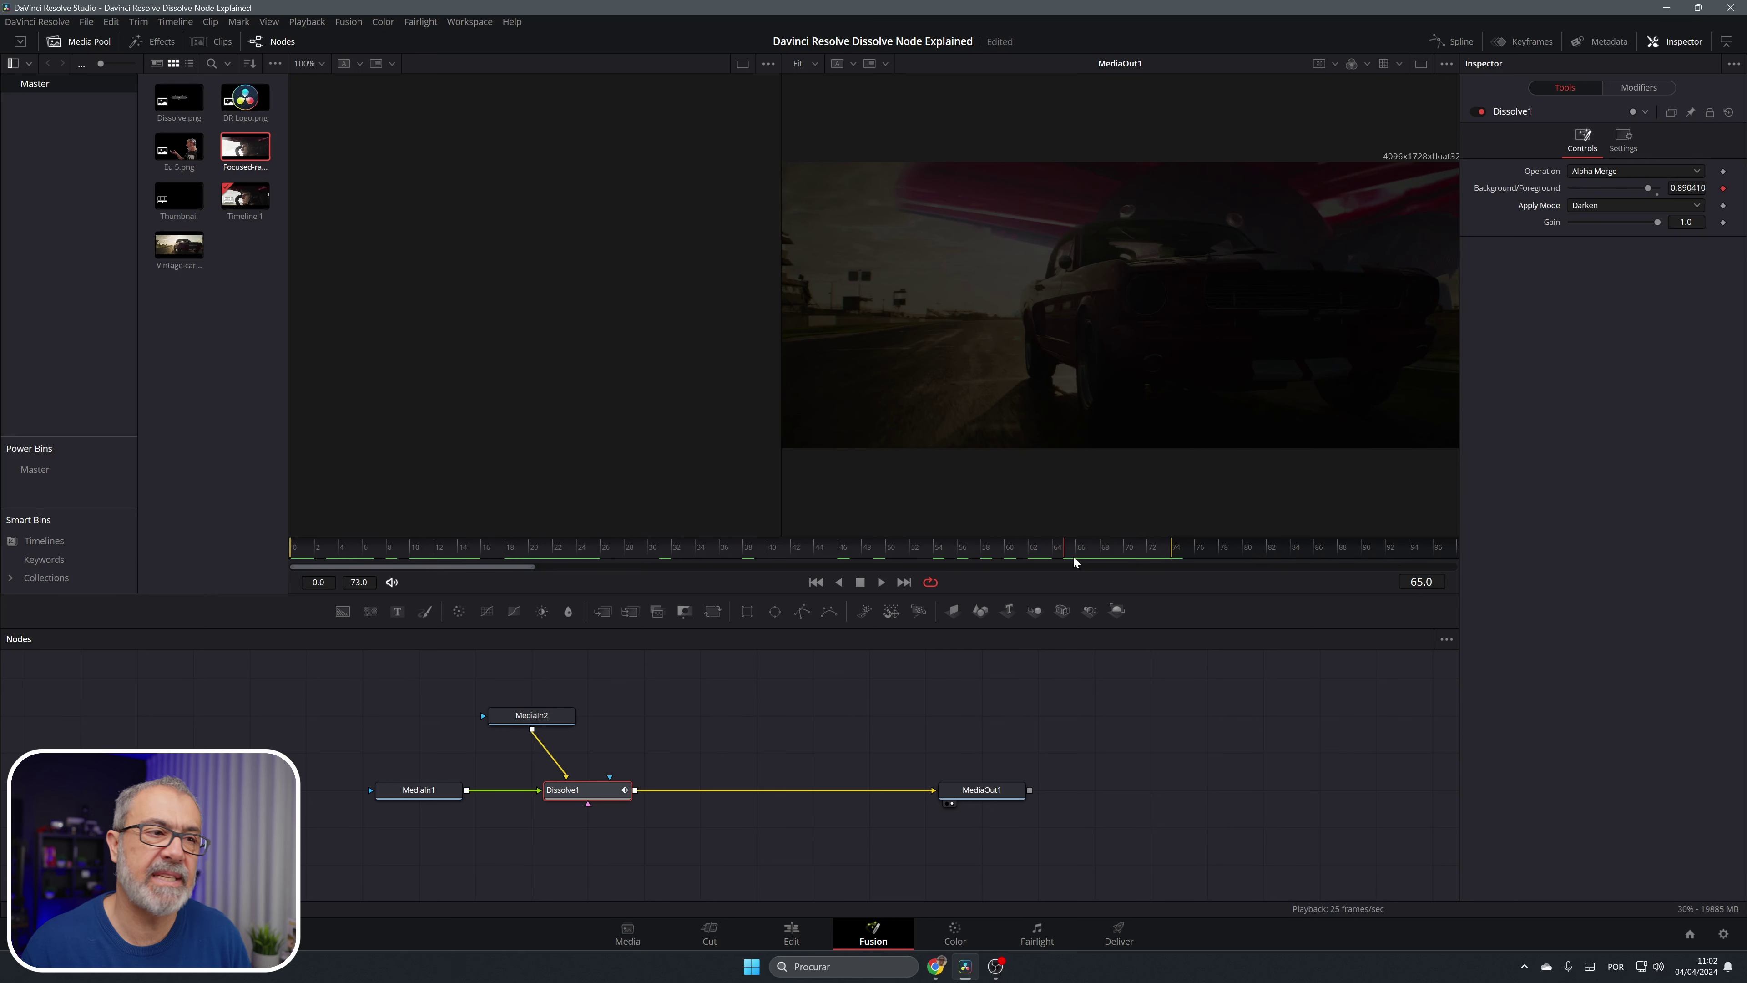
pyautogui.moveTo(1654, 222); pyautogui.dragTo(1542, 231)
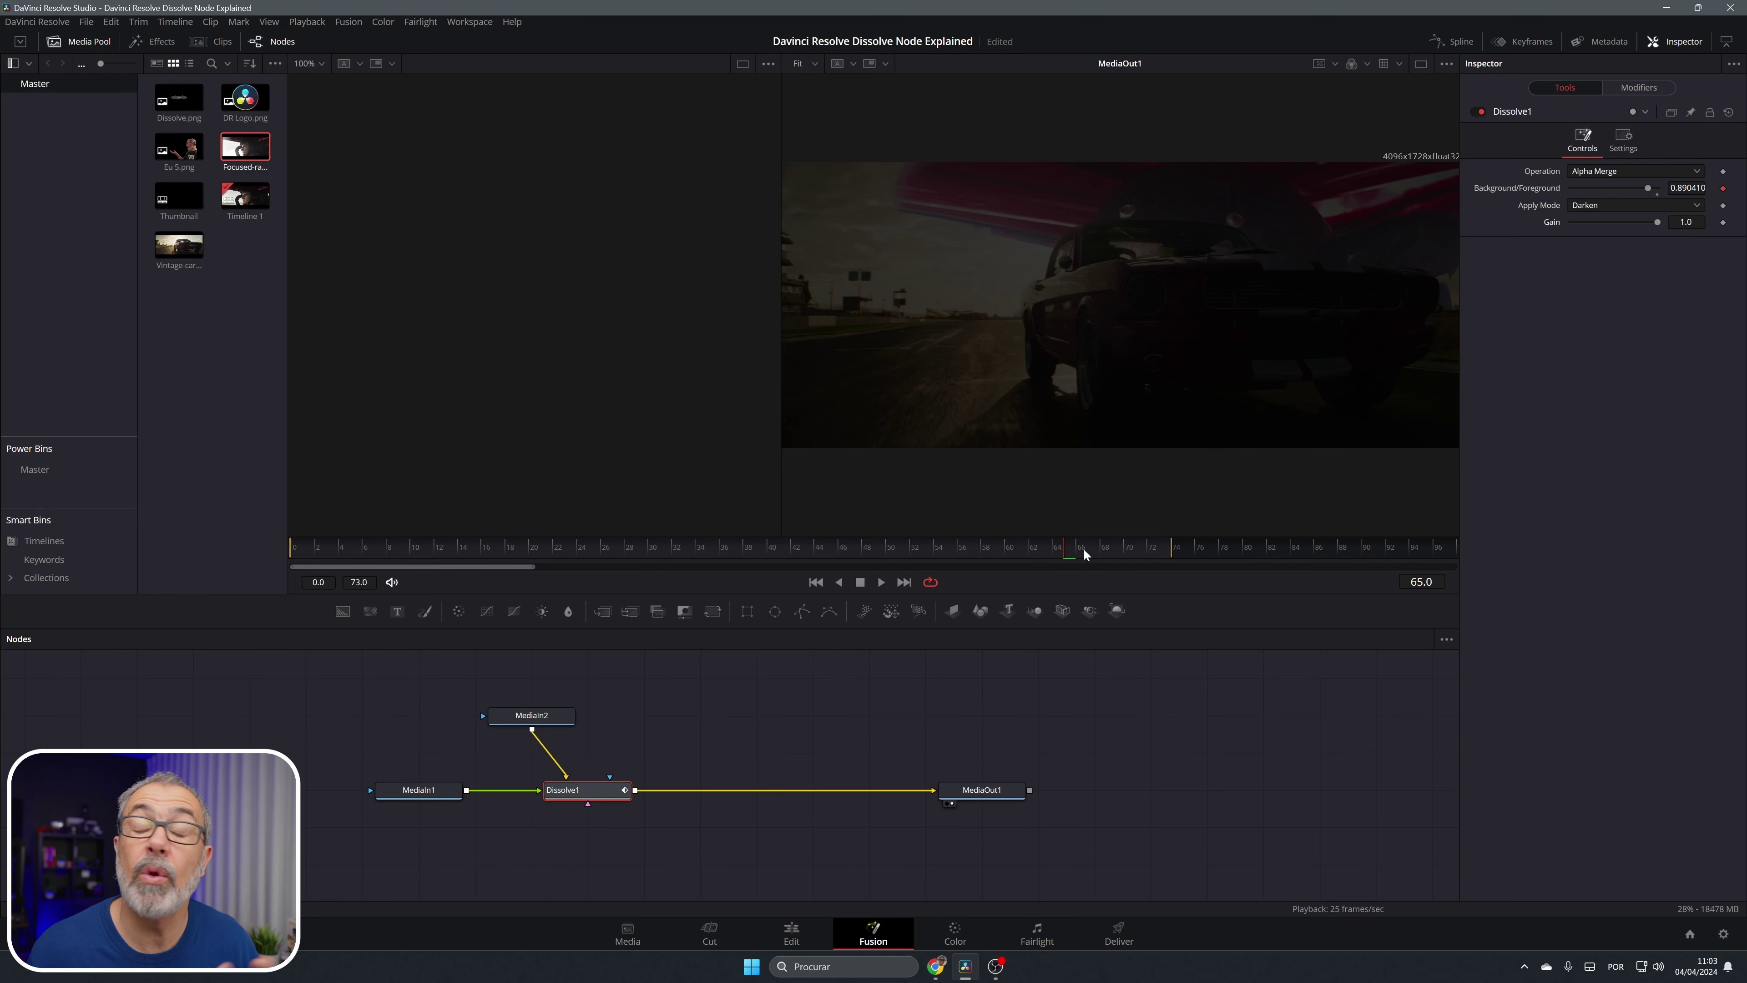
# - Try the Color Dodge apply mode and scrub forward to preview the blend at frame 72
pyautogui.click(1619, 205)
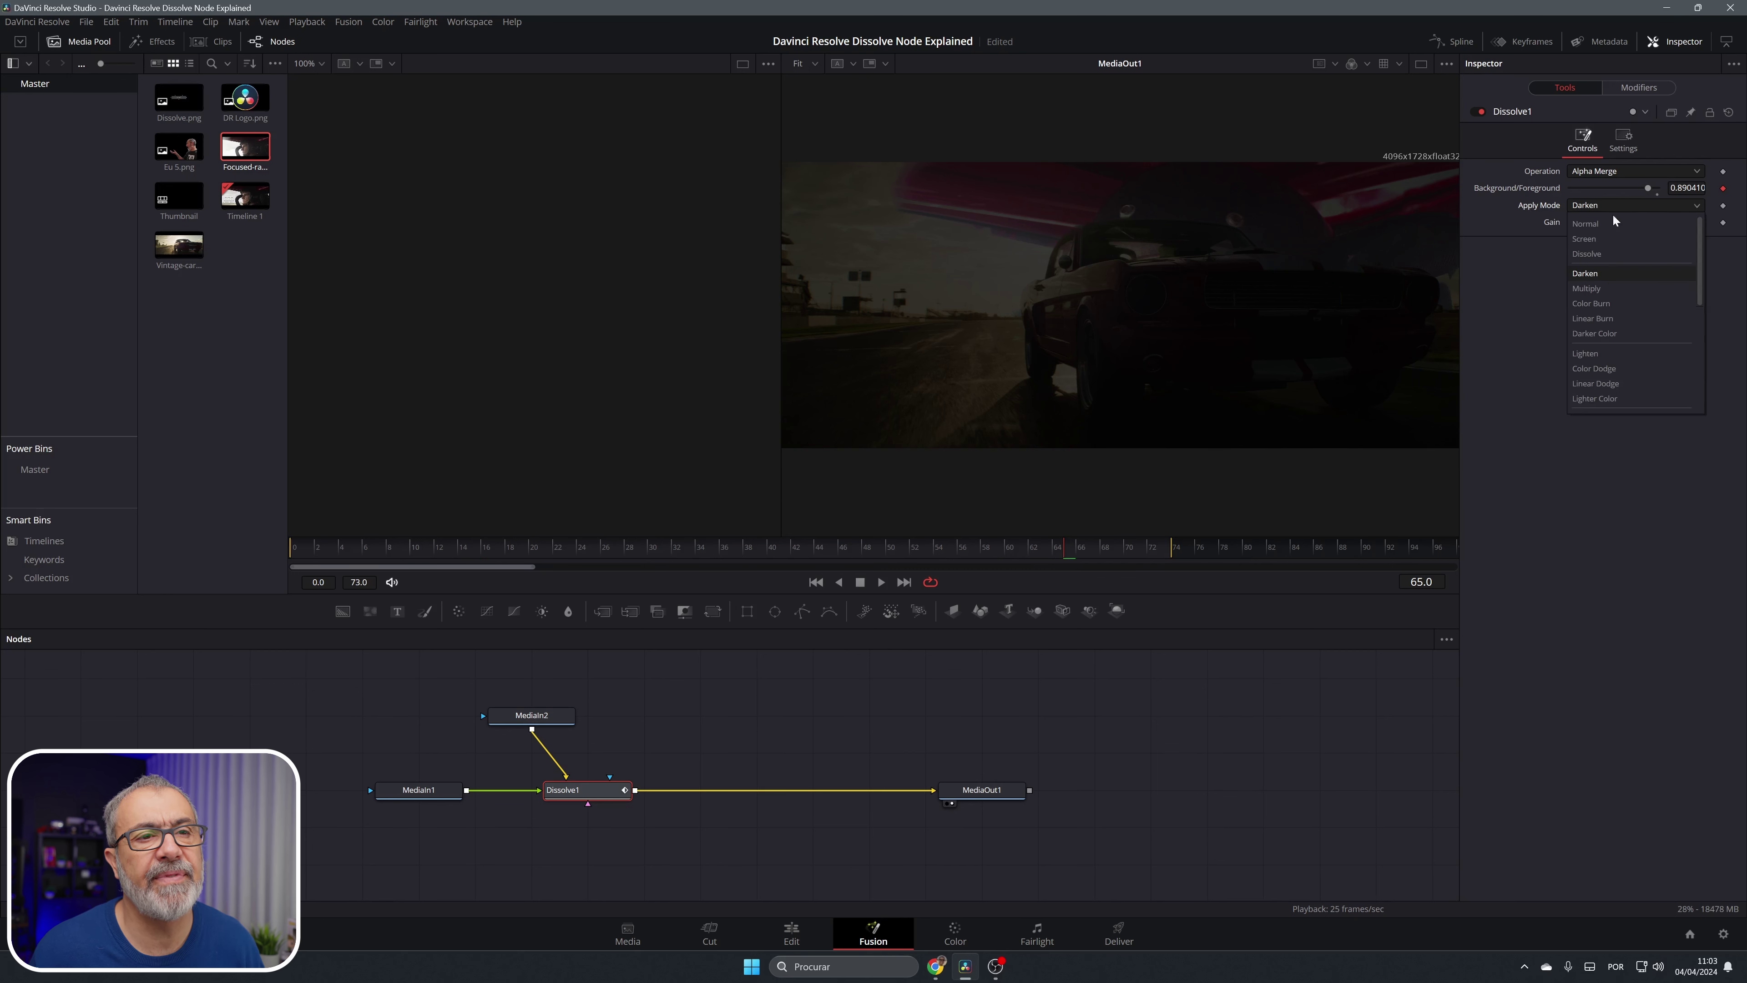
pyautogui.click(1604, 368)
pyautogui.click(1062, 554)
pyautogui.moveTo(1062, 553); pyautogui.dragTo(1150, 545)
# - Try the Linear Dodge apply mode and preview the blend at frame 47
pyautogui.click(1654, 206)
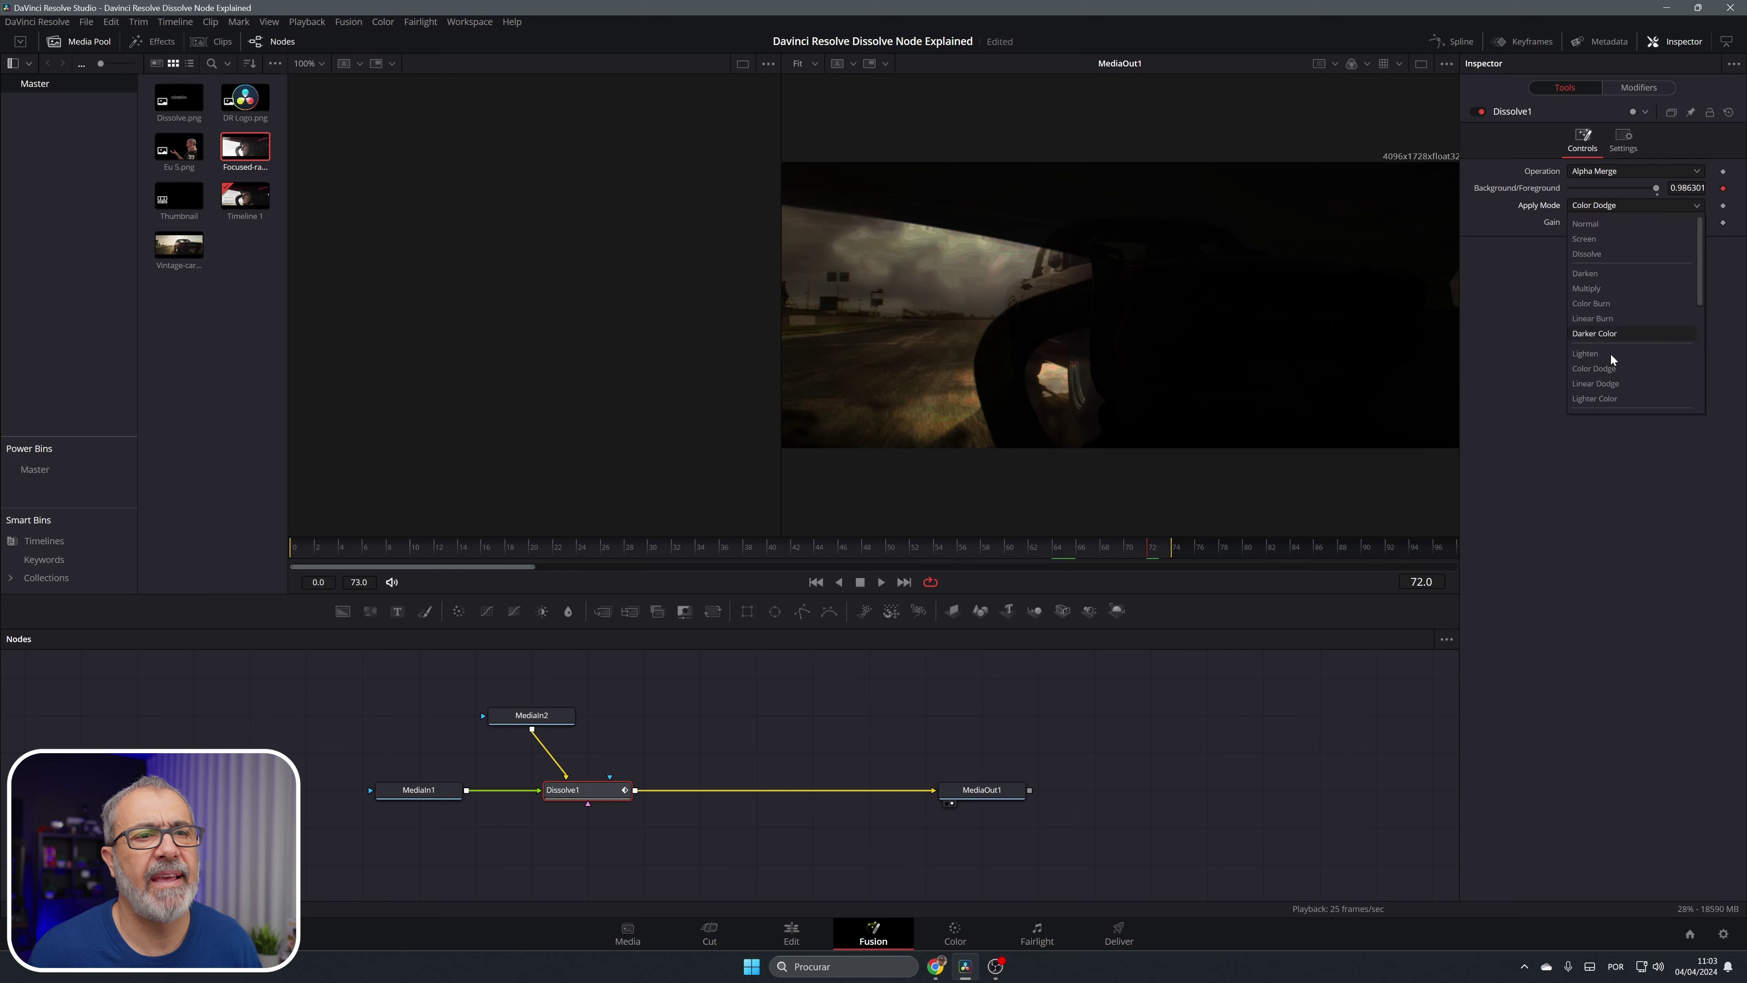
pyautogui.click(1607, 383)
pyautogui.moveTo(1148, 549); pyautogui.dragTo(857, 549)
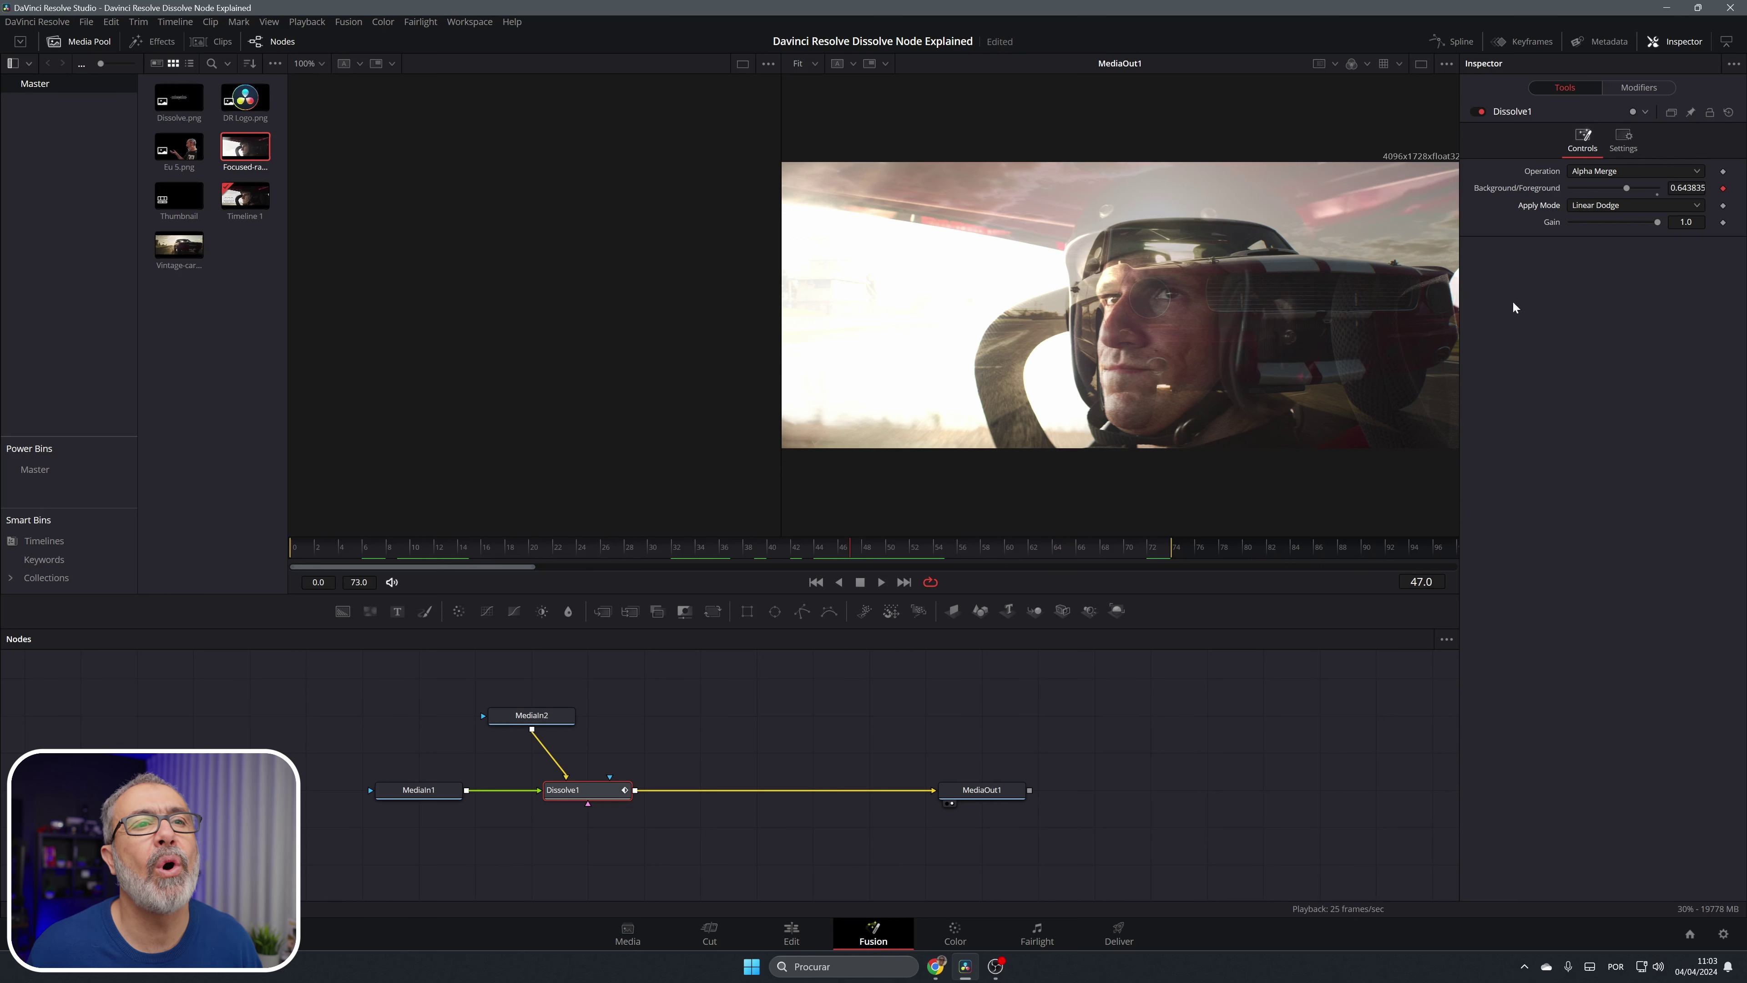
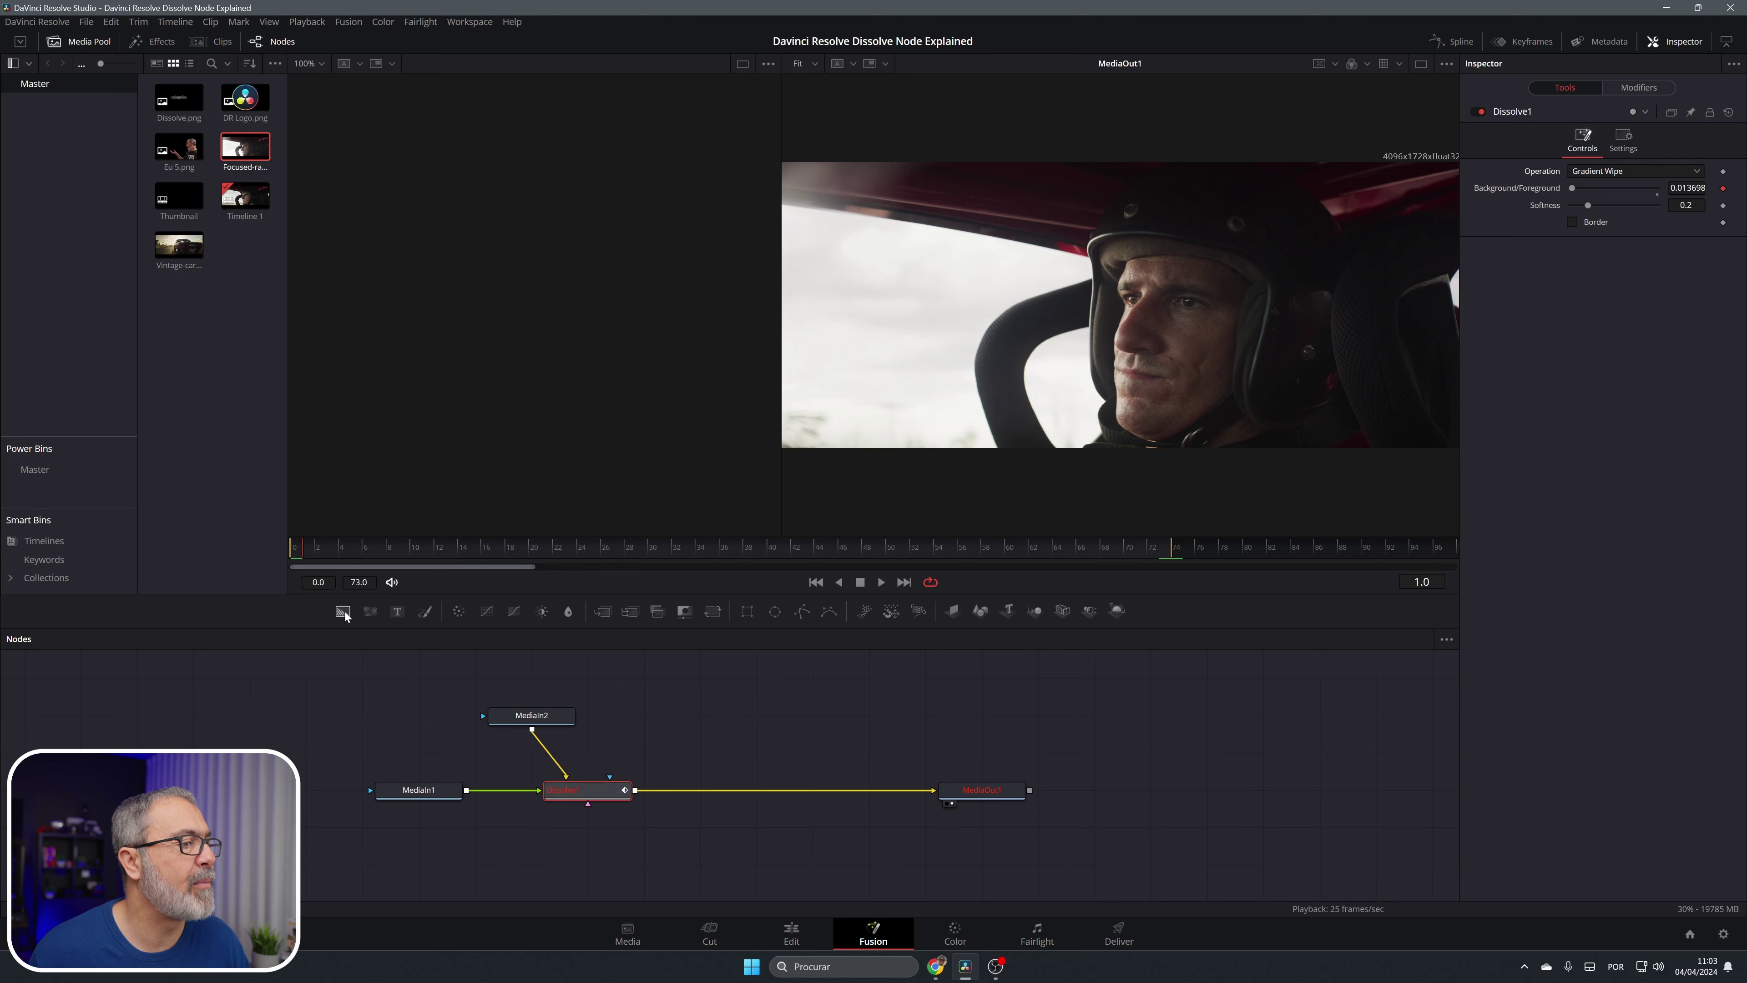
# - Add a Fast Noise node, connect it to the Dissolve node as the Gradient Wipe source, and display the noise in the empty viewer
pyautogui.moveTo(373, 608); pyautogui.dragTo(589, 803)
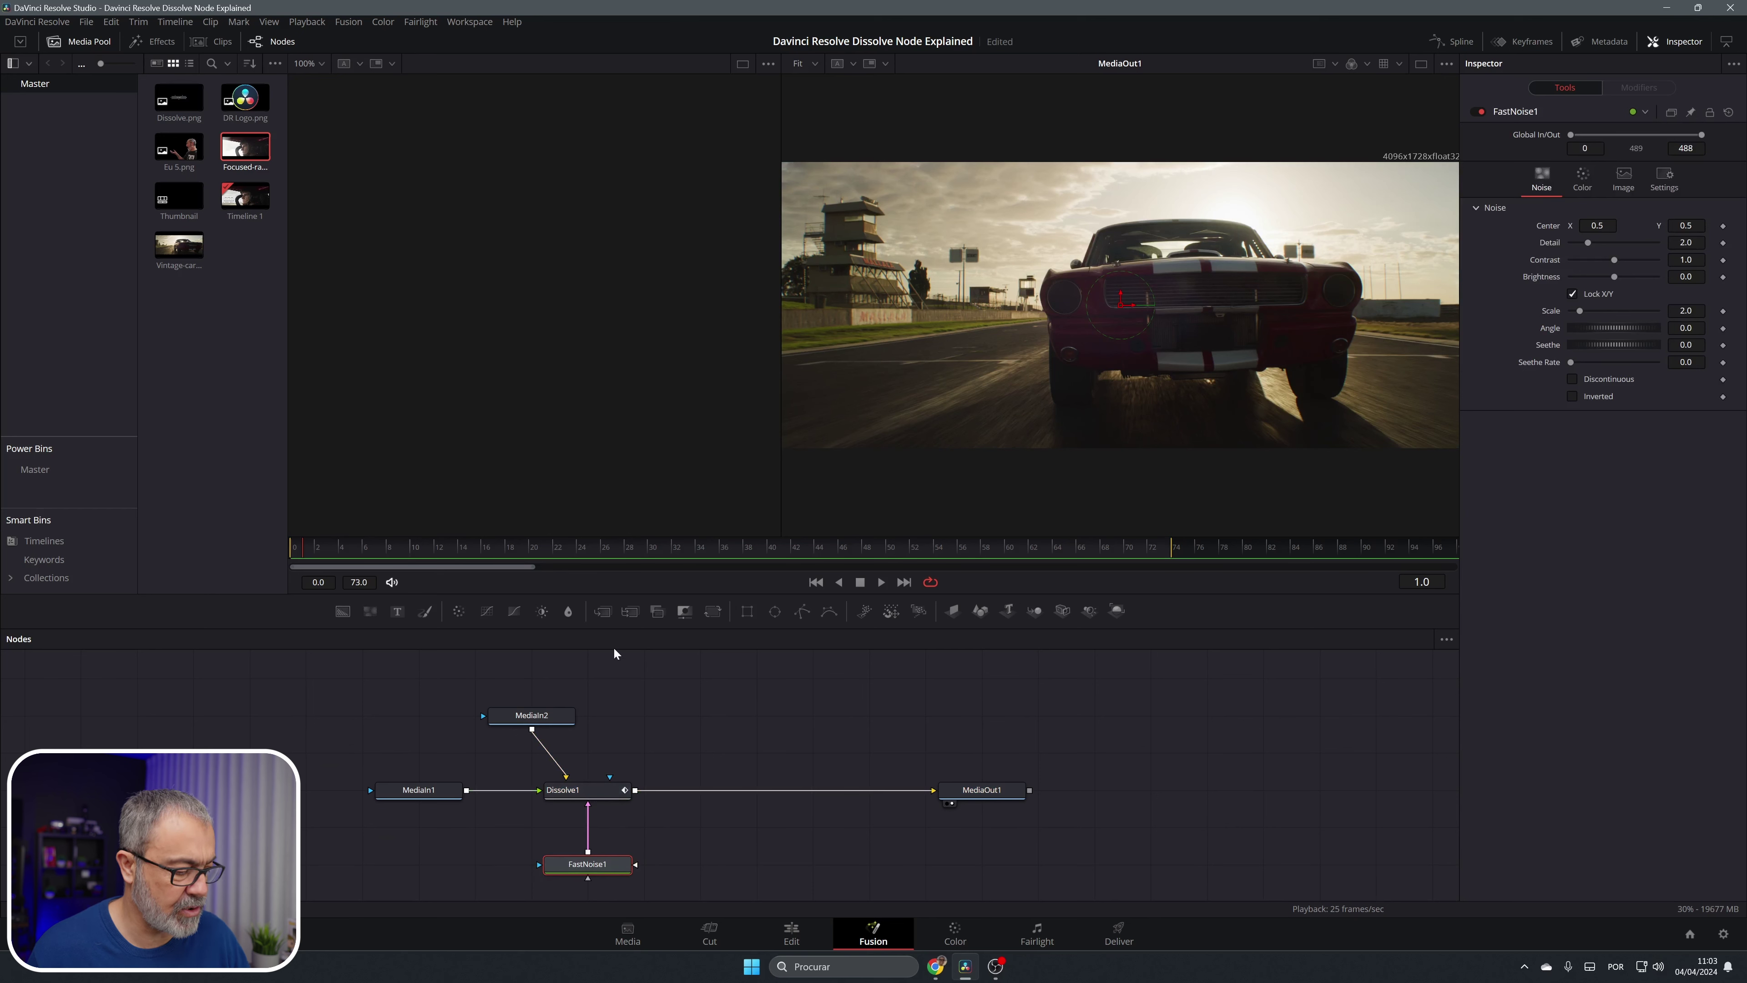
pyautogui.press('1')
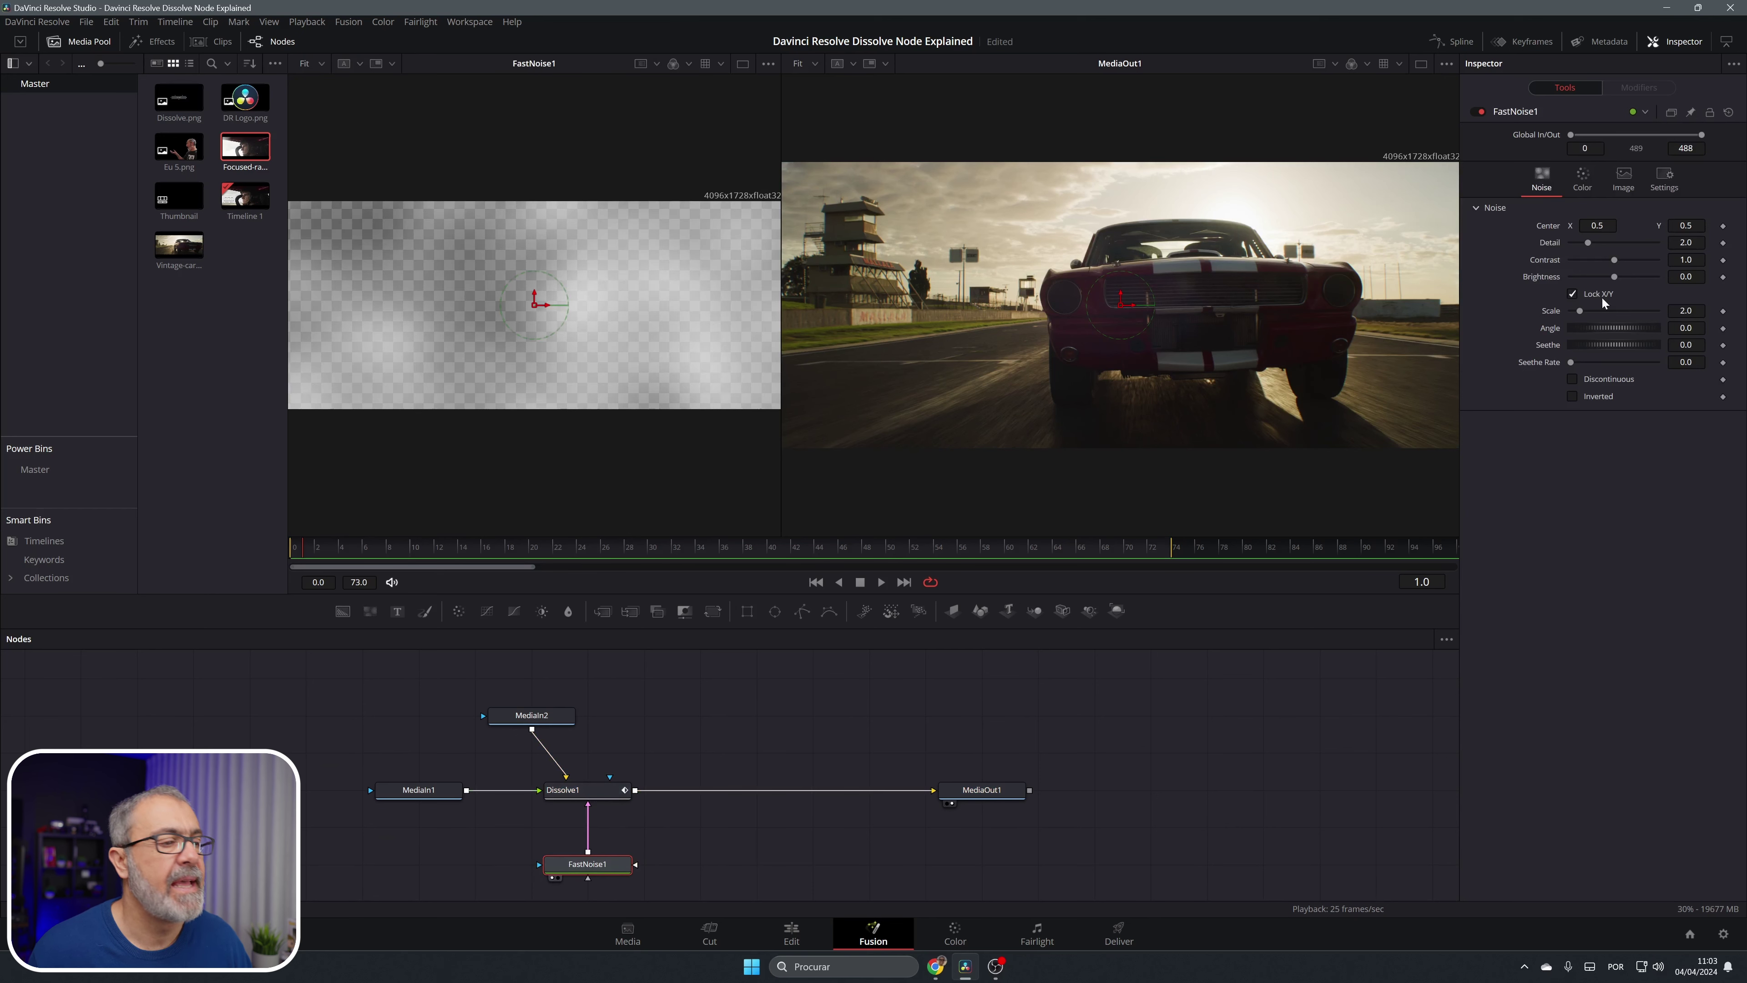
# - Set the noise's detail to 8.66, contrast 2.84, brightness 0.44, scale 11.5, seethe 0.681 and seethe rate 0.882, and preview the wipe through frame 74
pyautogui.moveTo(1588, 243); pyautogui.dragTo(1620, 310)
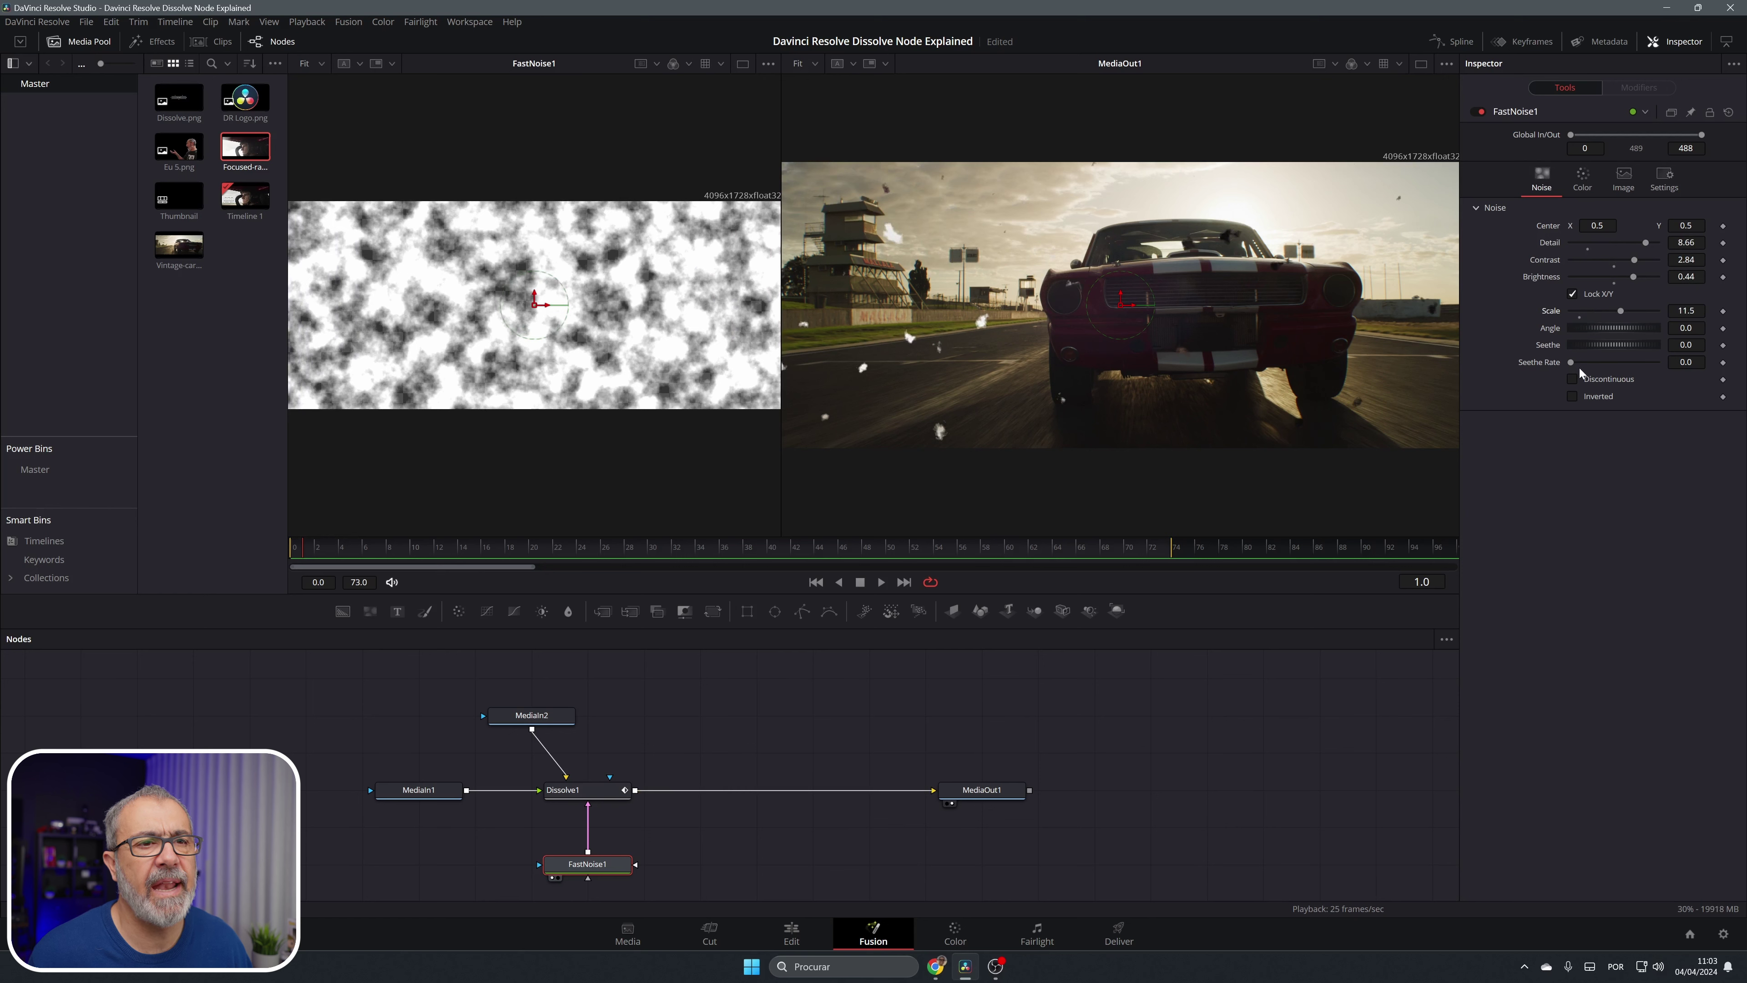
pyautogui.moveTo(1579, 344); pyautogui.dragTo(1647, 362)
pyautogui.click(300, 553)
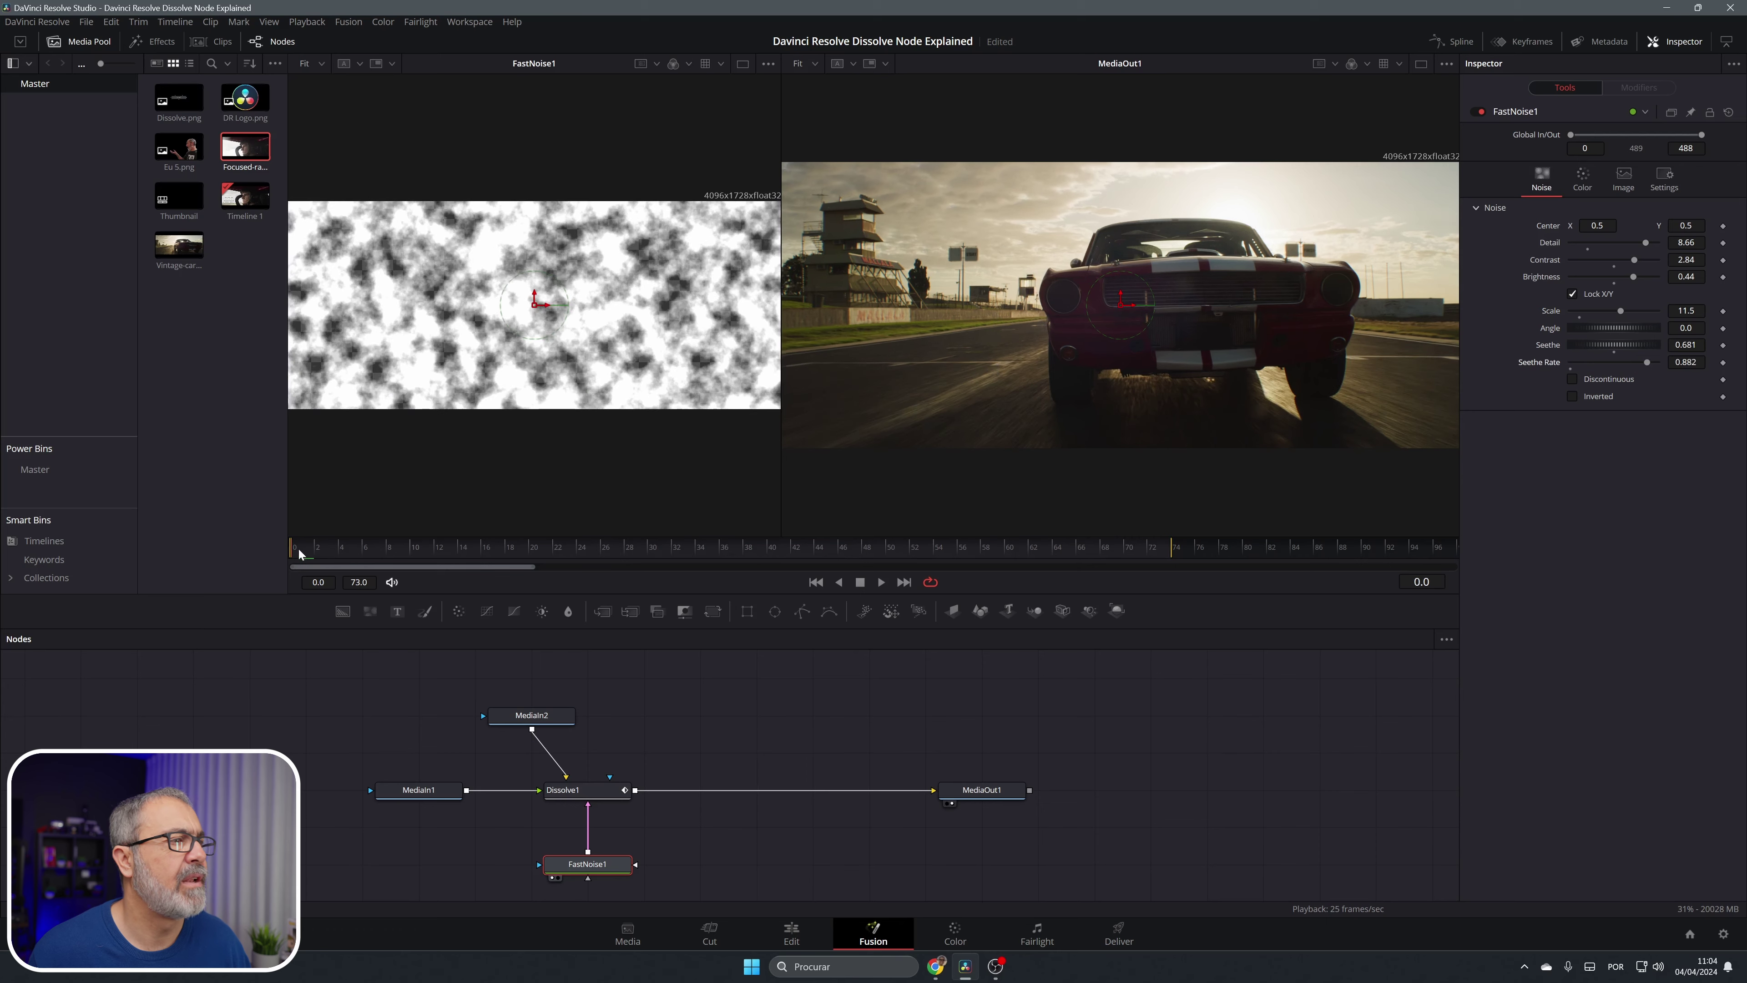
pyautogui.moveTo(296, 556); pyautogui.dragTo(1176, 548)
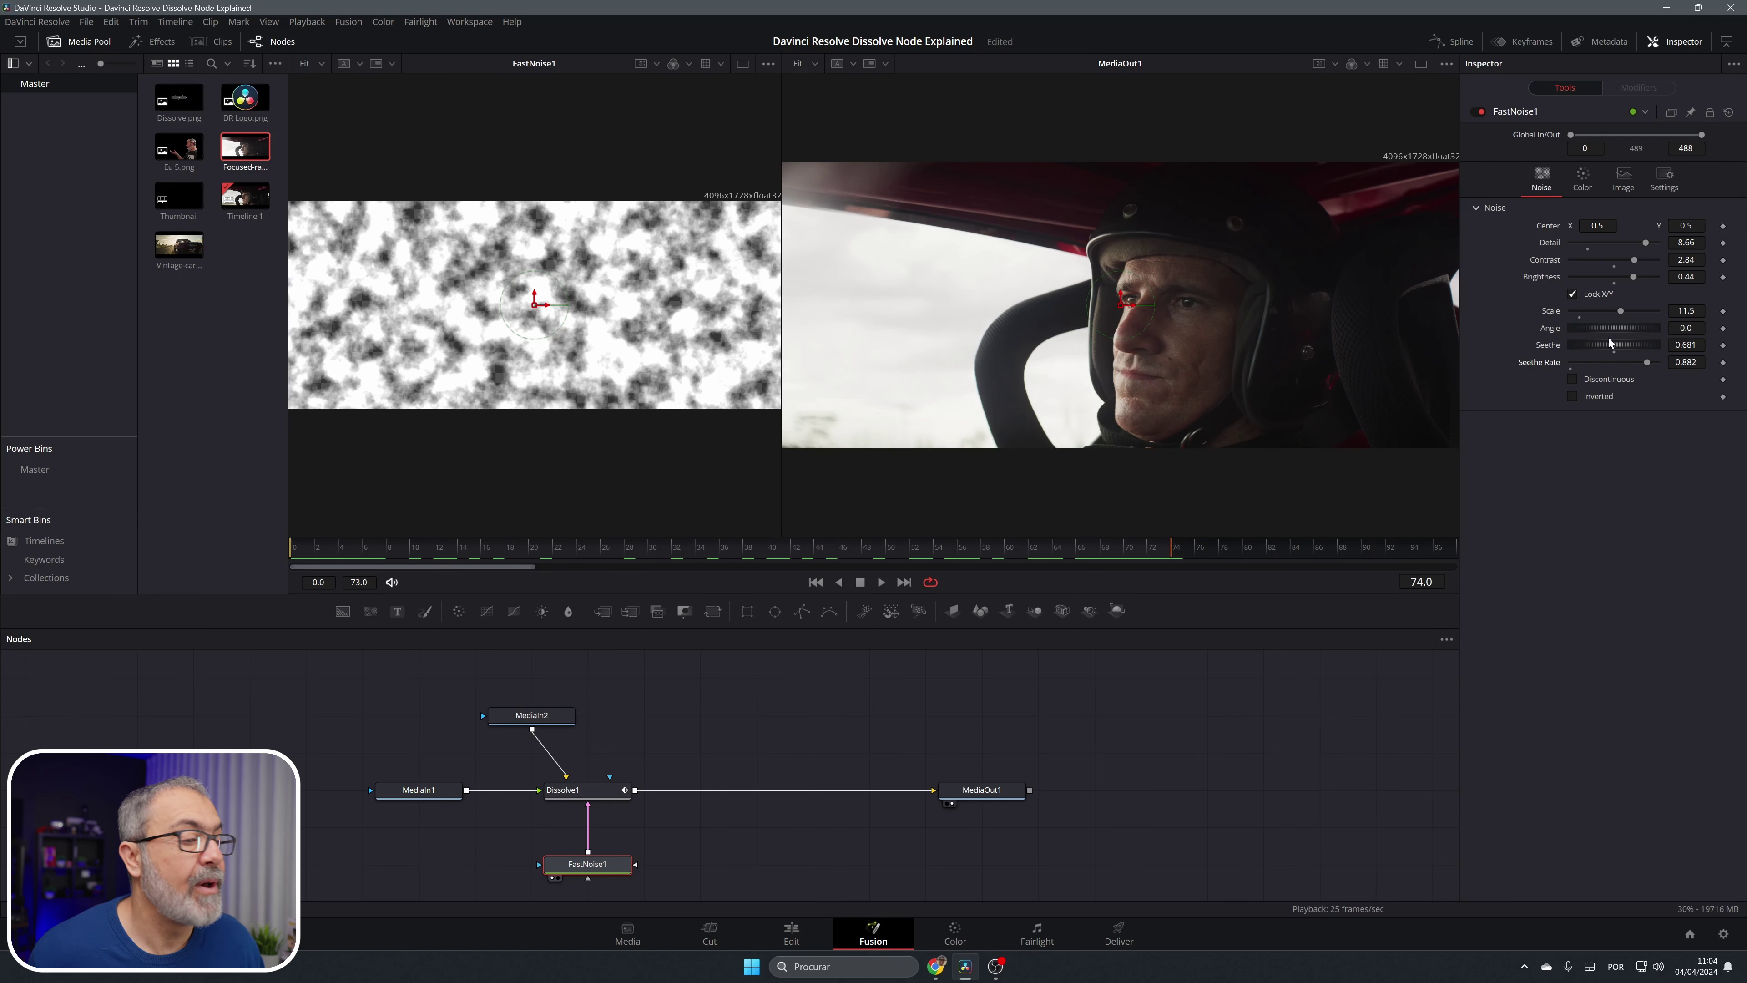
# - Set the Dissolve node's Gradient Wipe softness to 0.181, checking the edges at frame 52
pyautogui.click(588, 791)
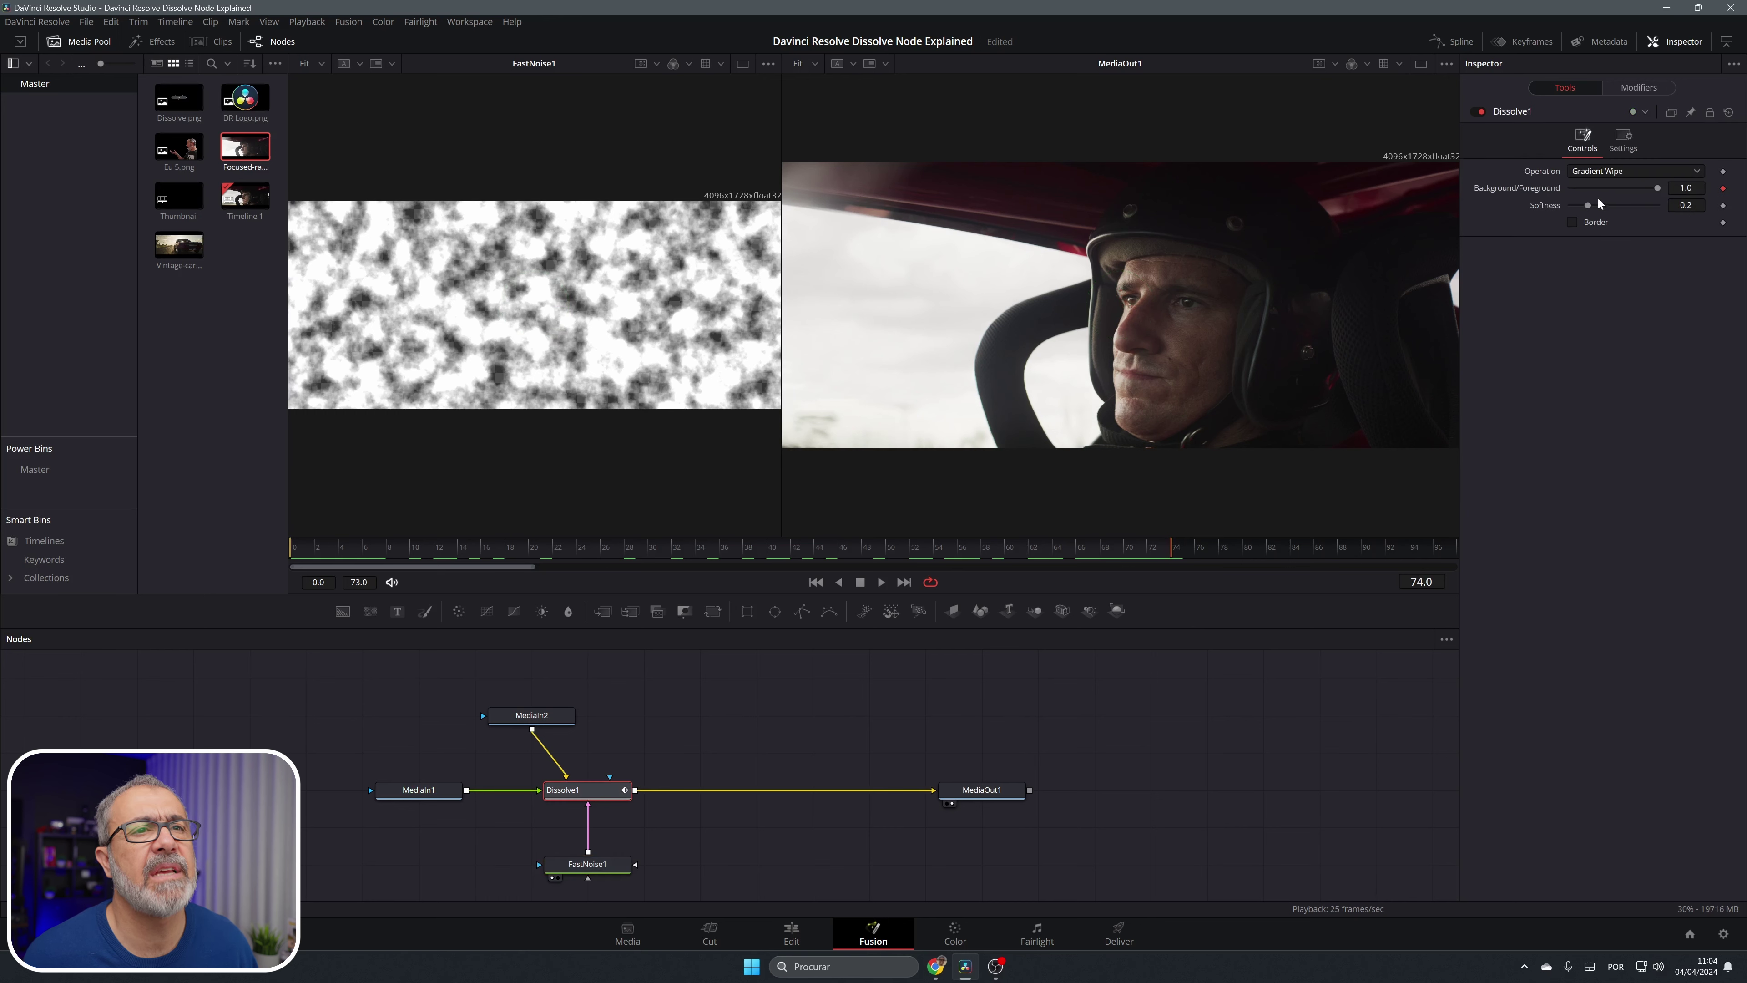
pyautogui.moveTo(1589, 204); pyautogui.dragTo(1594, 204)
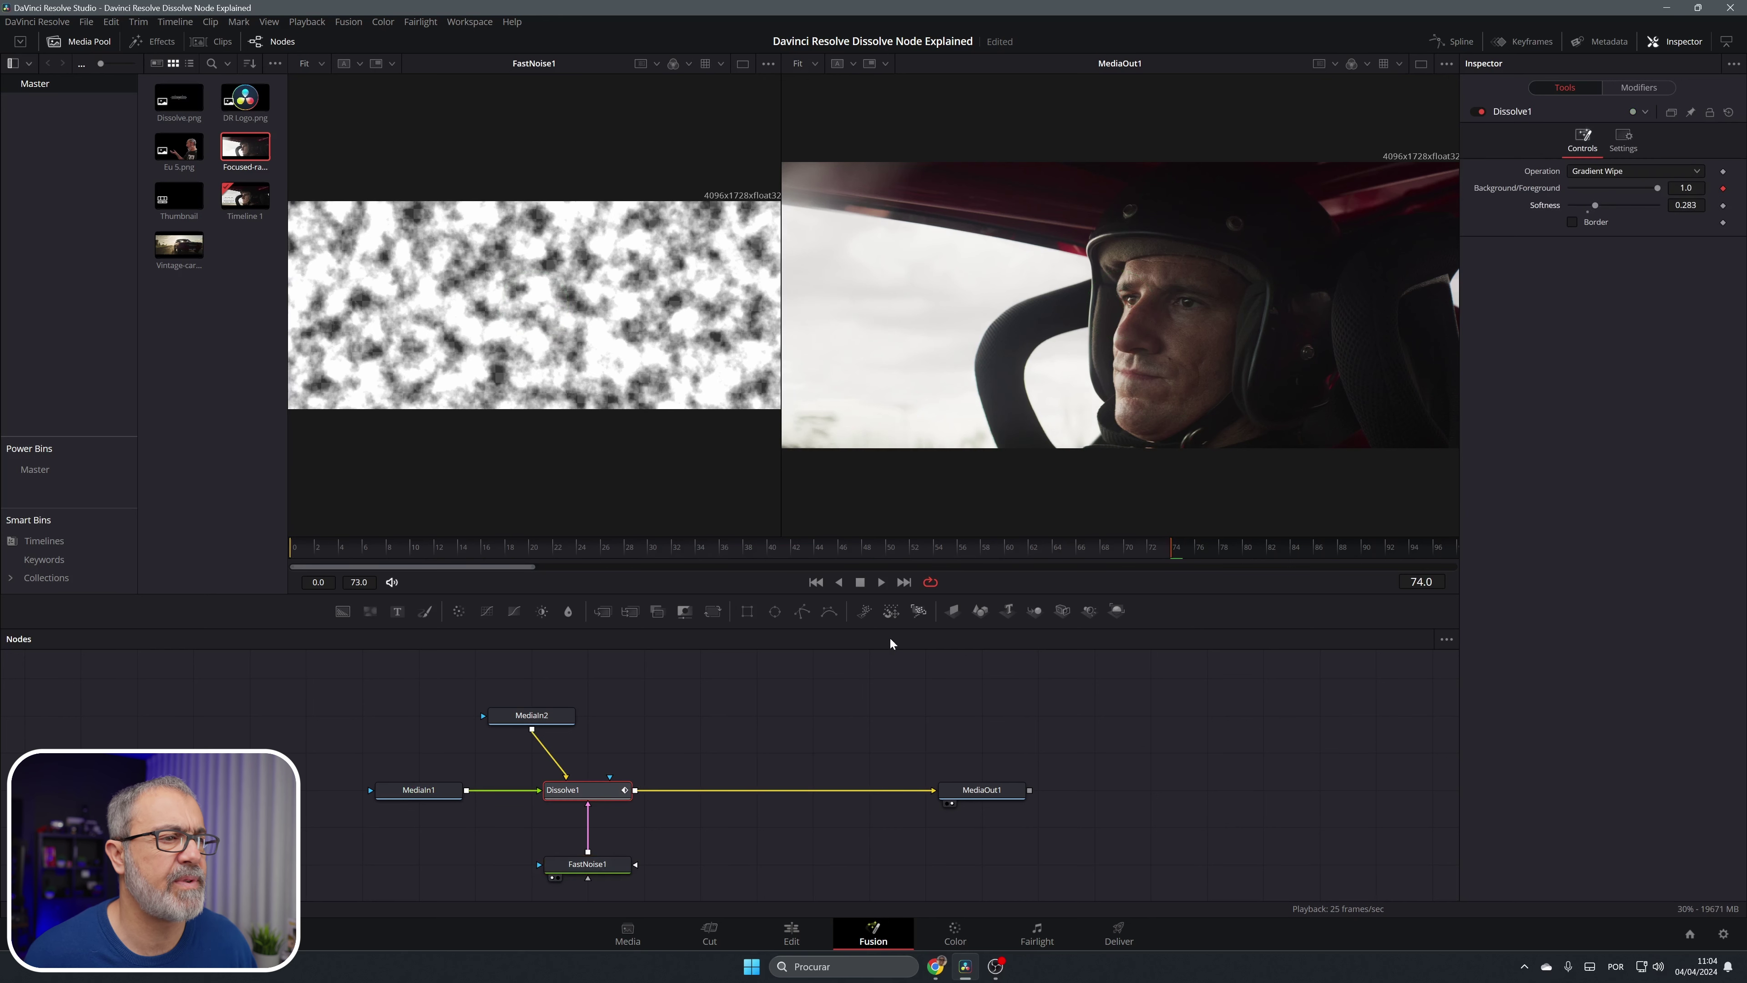
pyautogui.click(1034, 547)
pyautogui.click(917, 550)
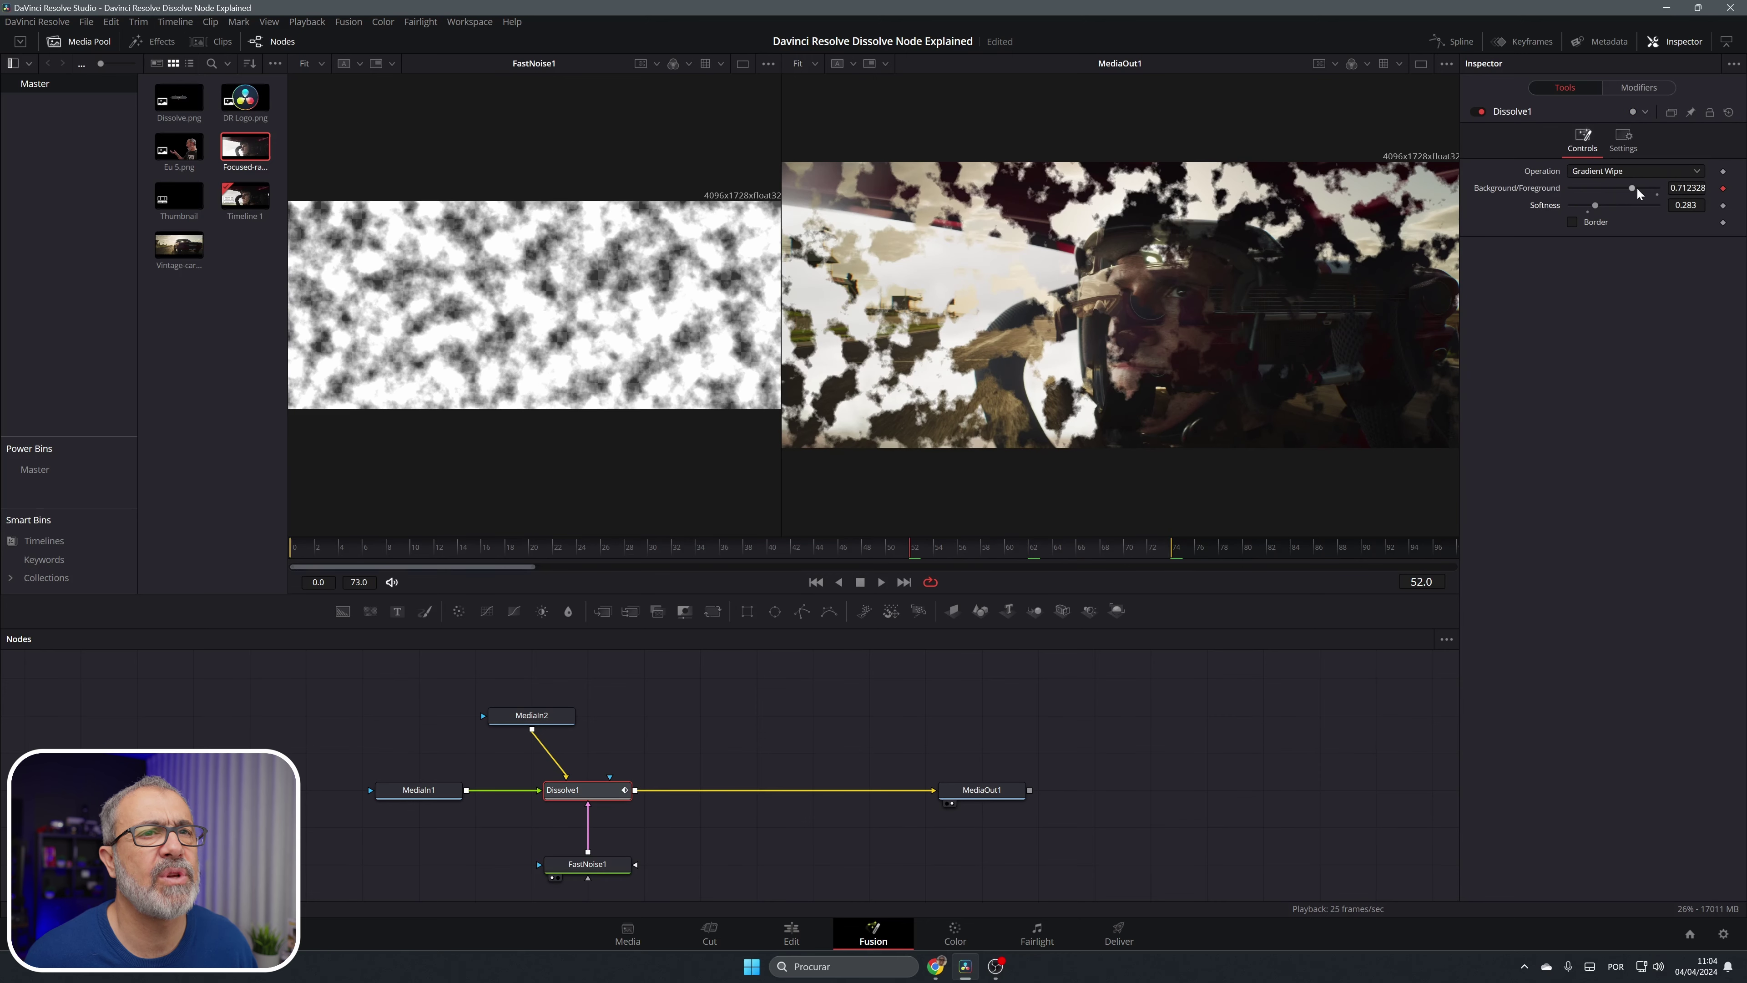
pyautogui.moveTo(1594, 204)
pyautogui.mouseDown()
pyautogui.moveTo(1658, 204)
pyautogui.moveTo(1555, 209)
pyautogui.moveTo(1587, 209)
pyautogui.mouseUp()
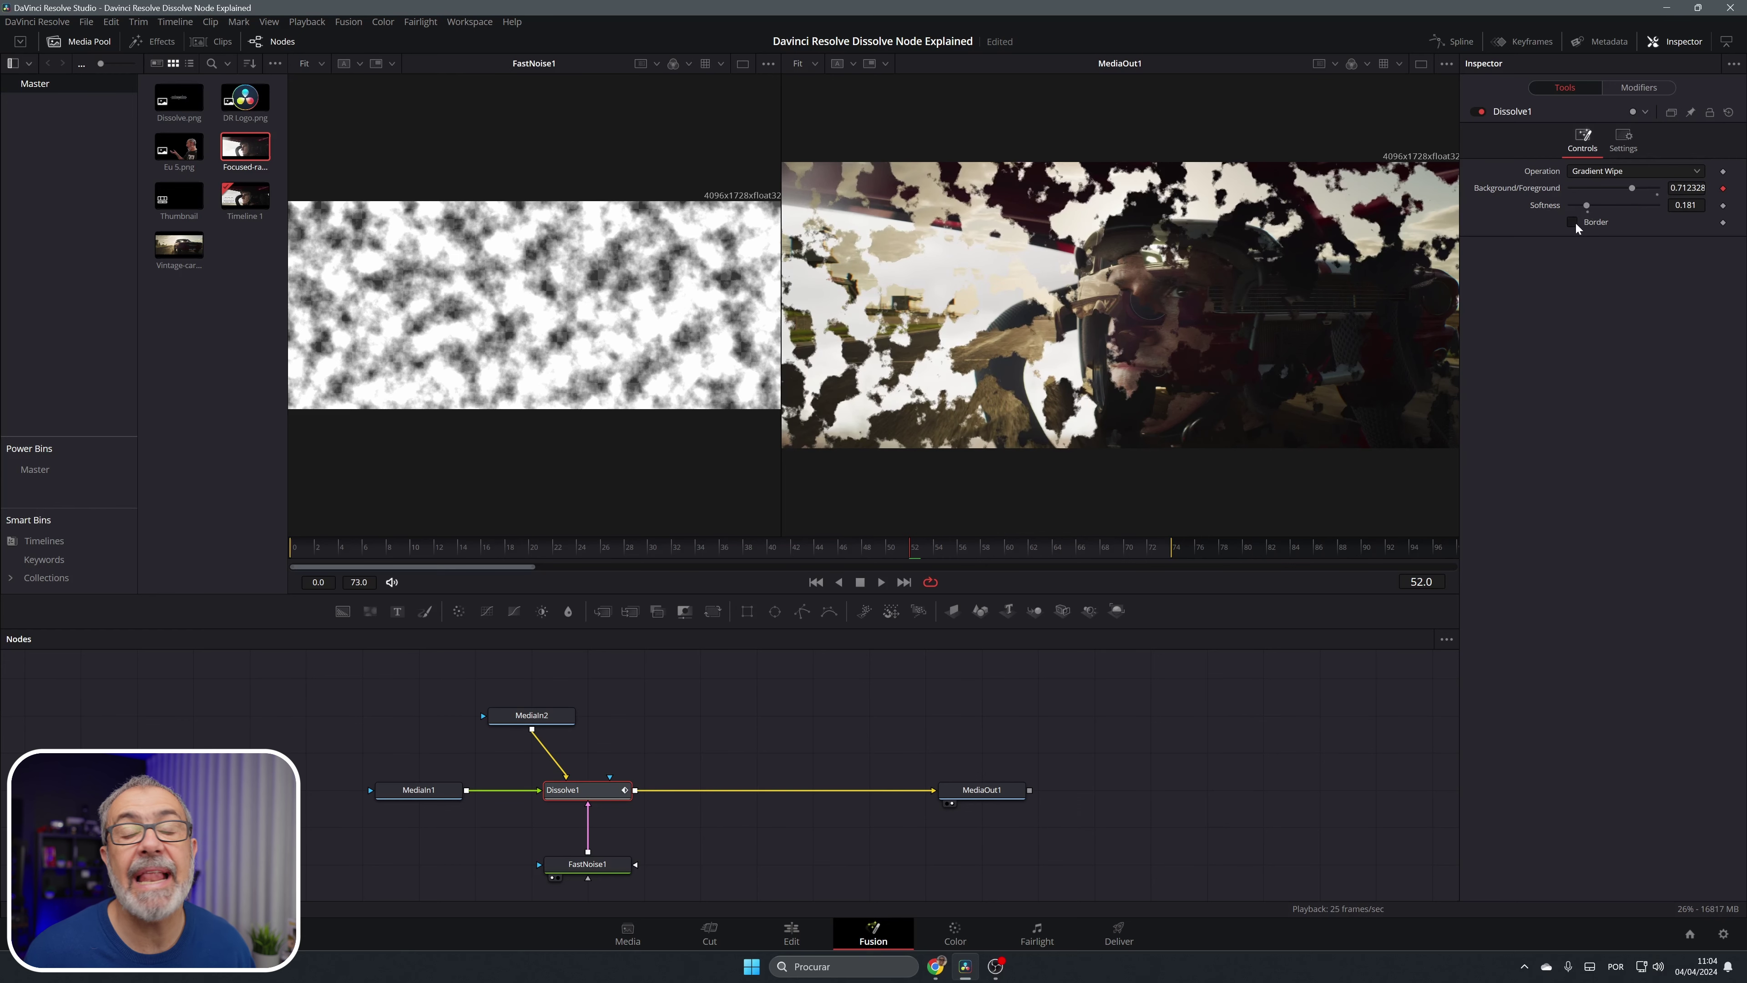
# - Enable the wipe's border, color it orange-red (red 1.0, green 0.290196, blue 0.054901), and scrub to frame 72 to preview it
pyautogui.click(1573, 222)
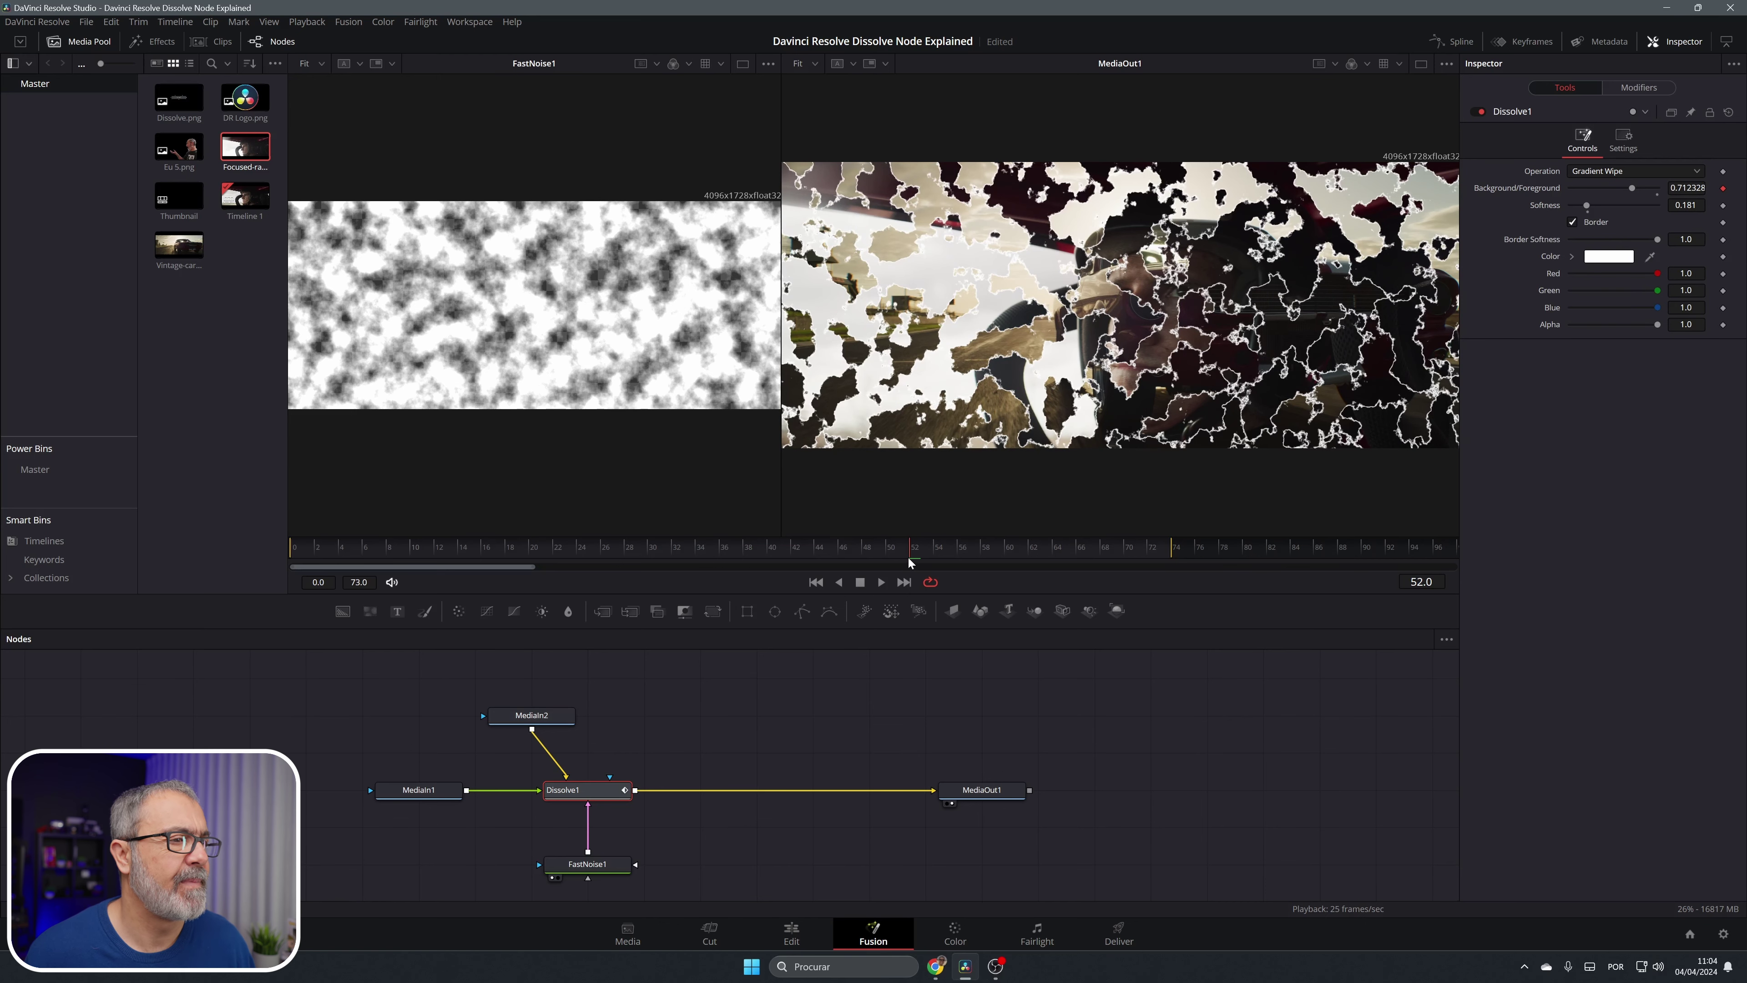
pyautogui.moveTo(908, 560)
pyautogui.mouseDown()
pyautogui.moveTo(464, 545)
pyautogui.moveTo(901, 543)
pyautogui.mouseUp()
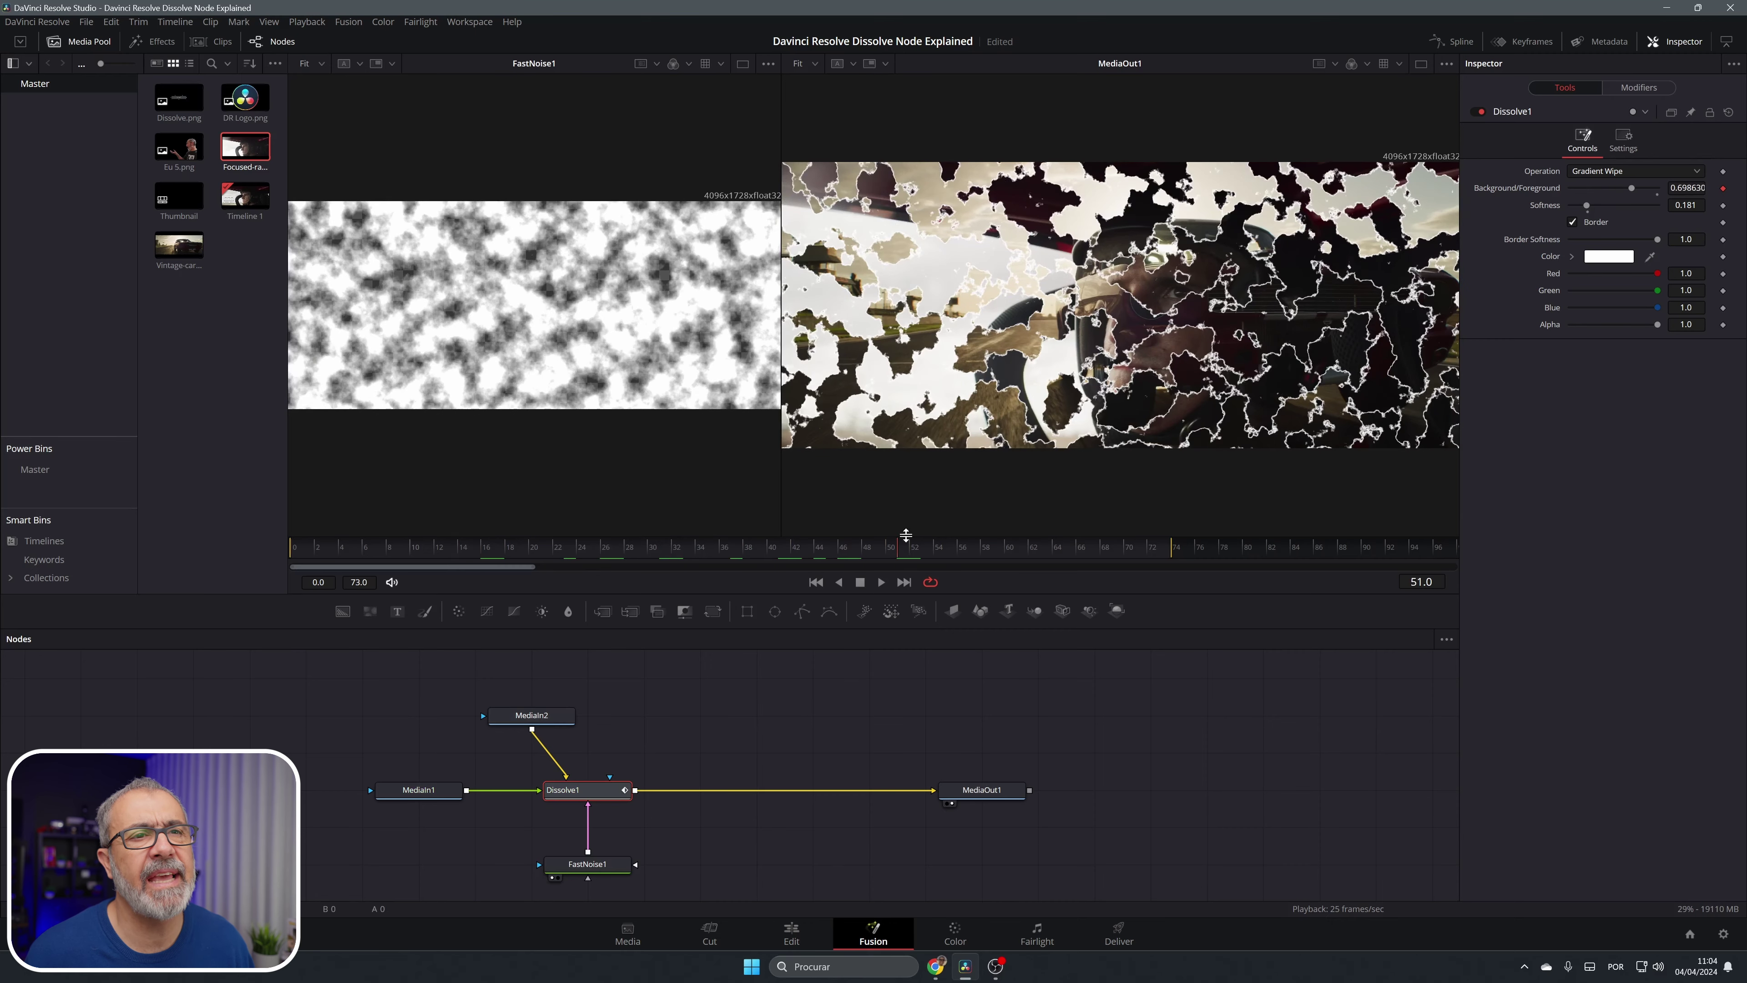
pyautogui.click(1595, 259)
pyautogui.click(999, 369)
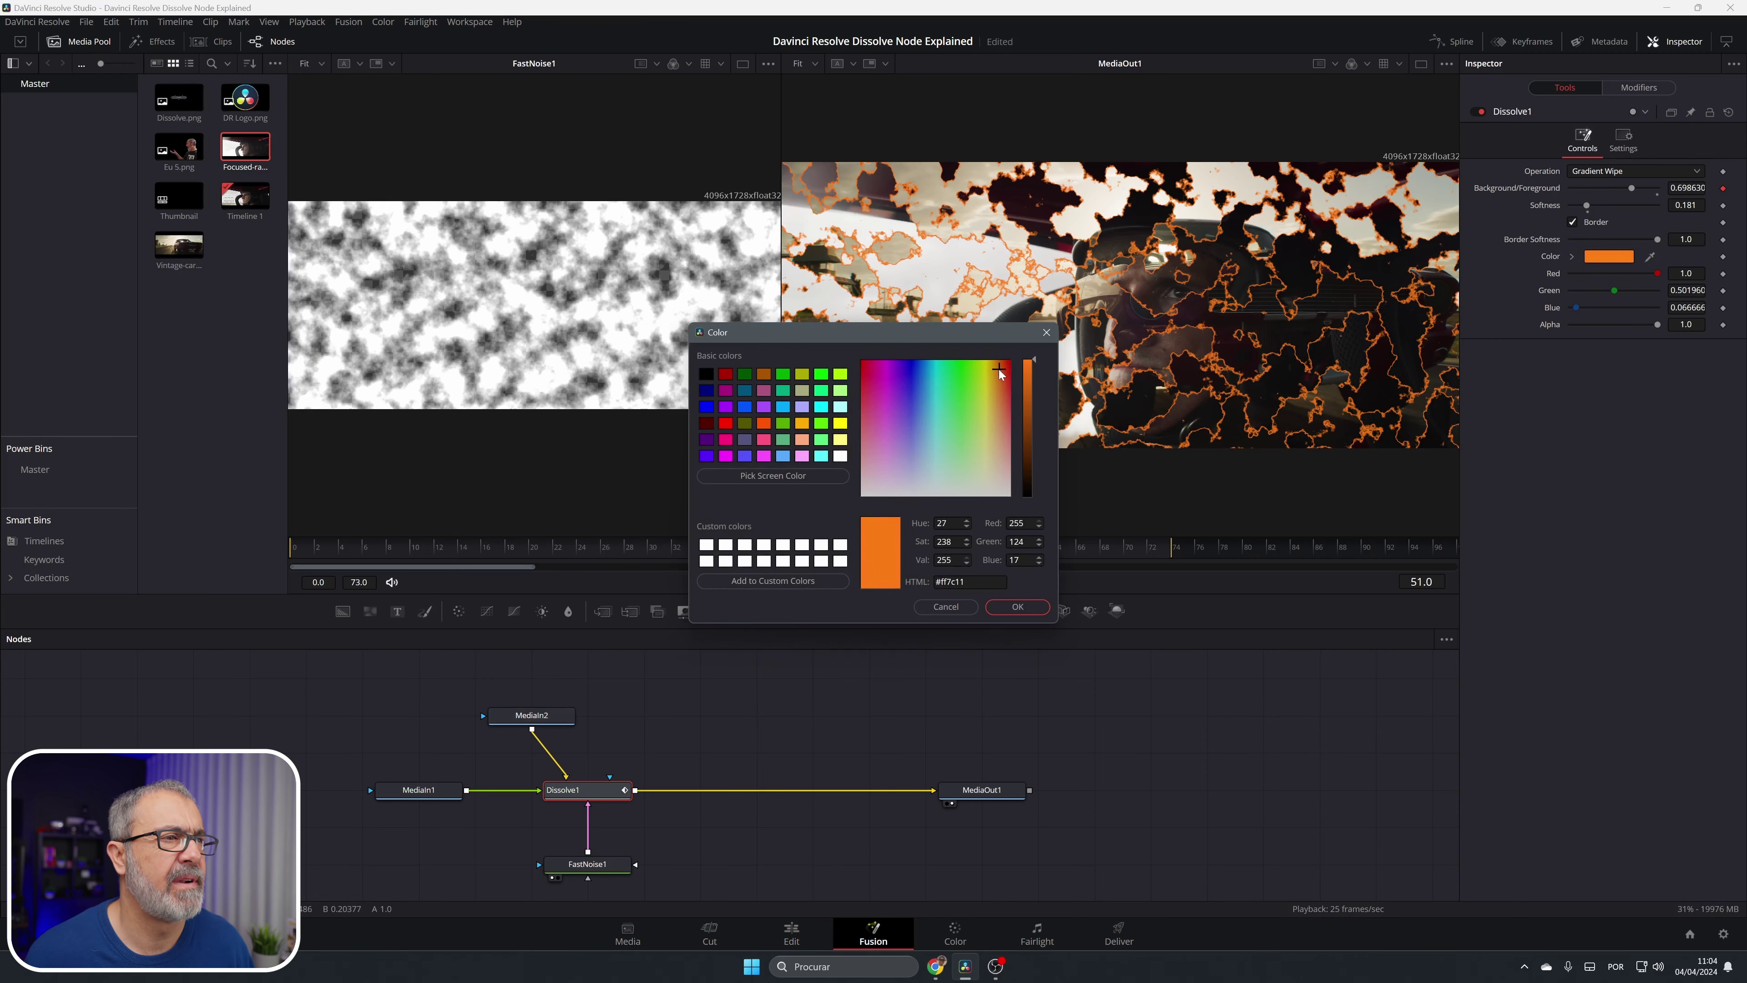
pyautogui.click(1017, 606)
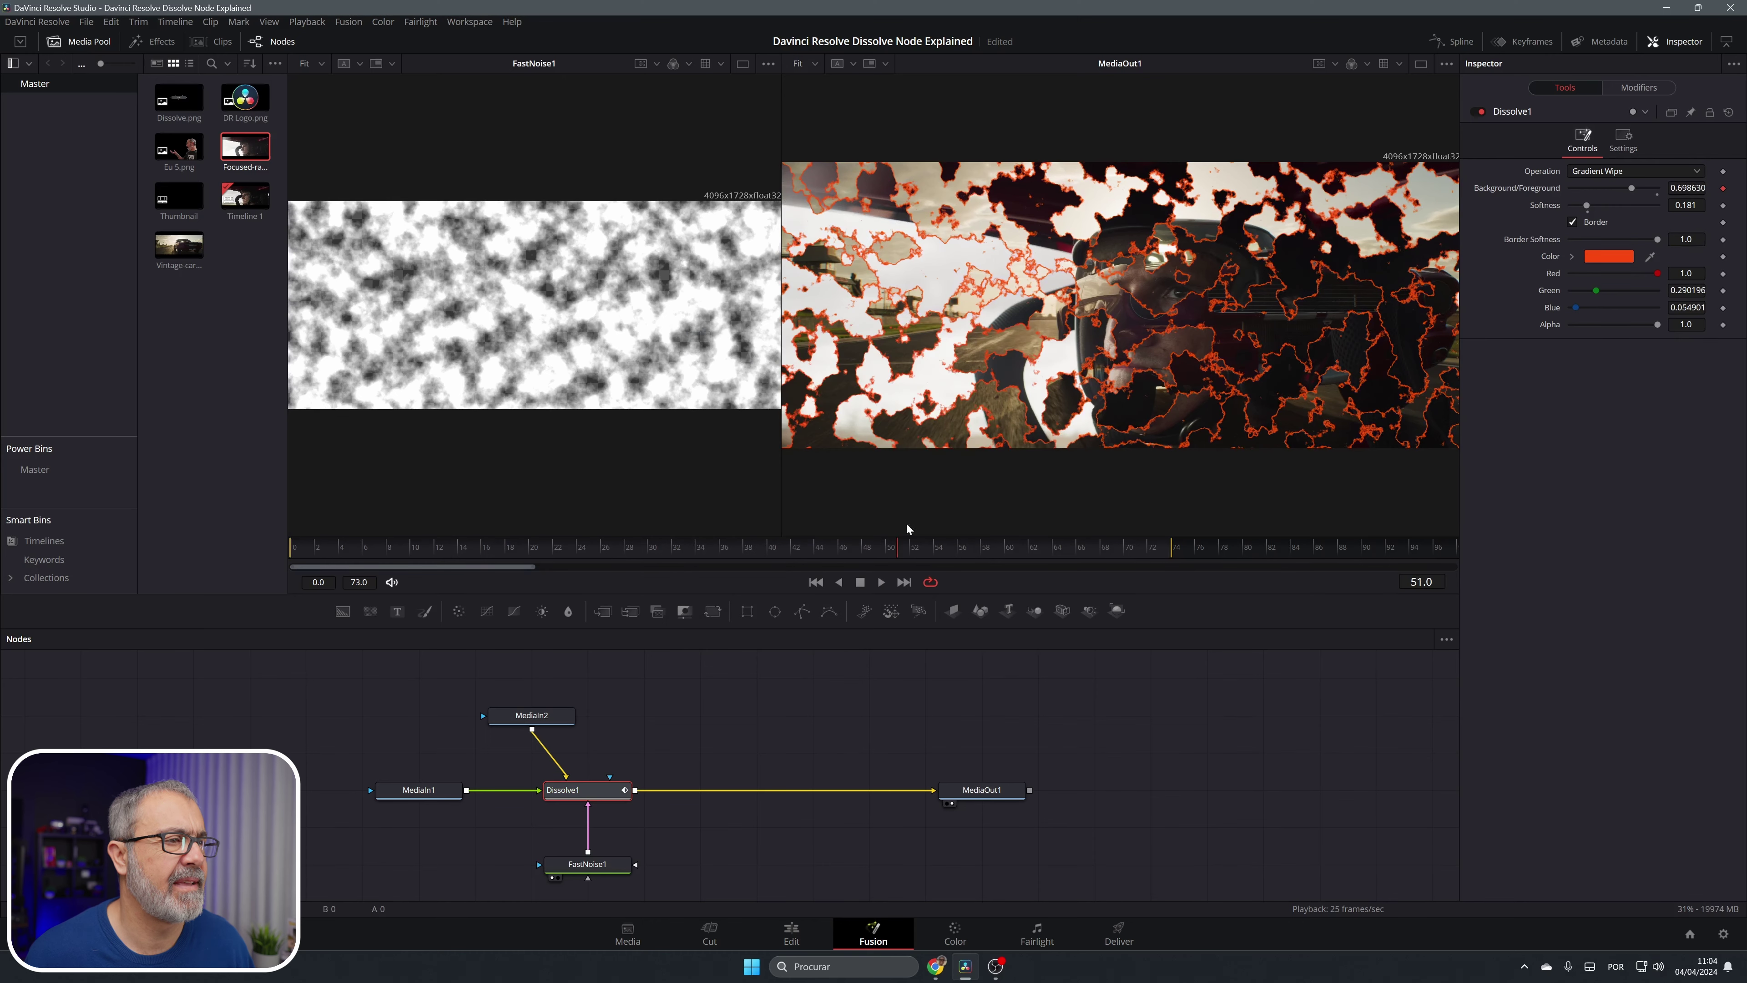
pyautogui.moveTo(893, 545); pyautogui.dragTo(1150, 552)
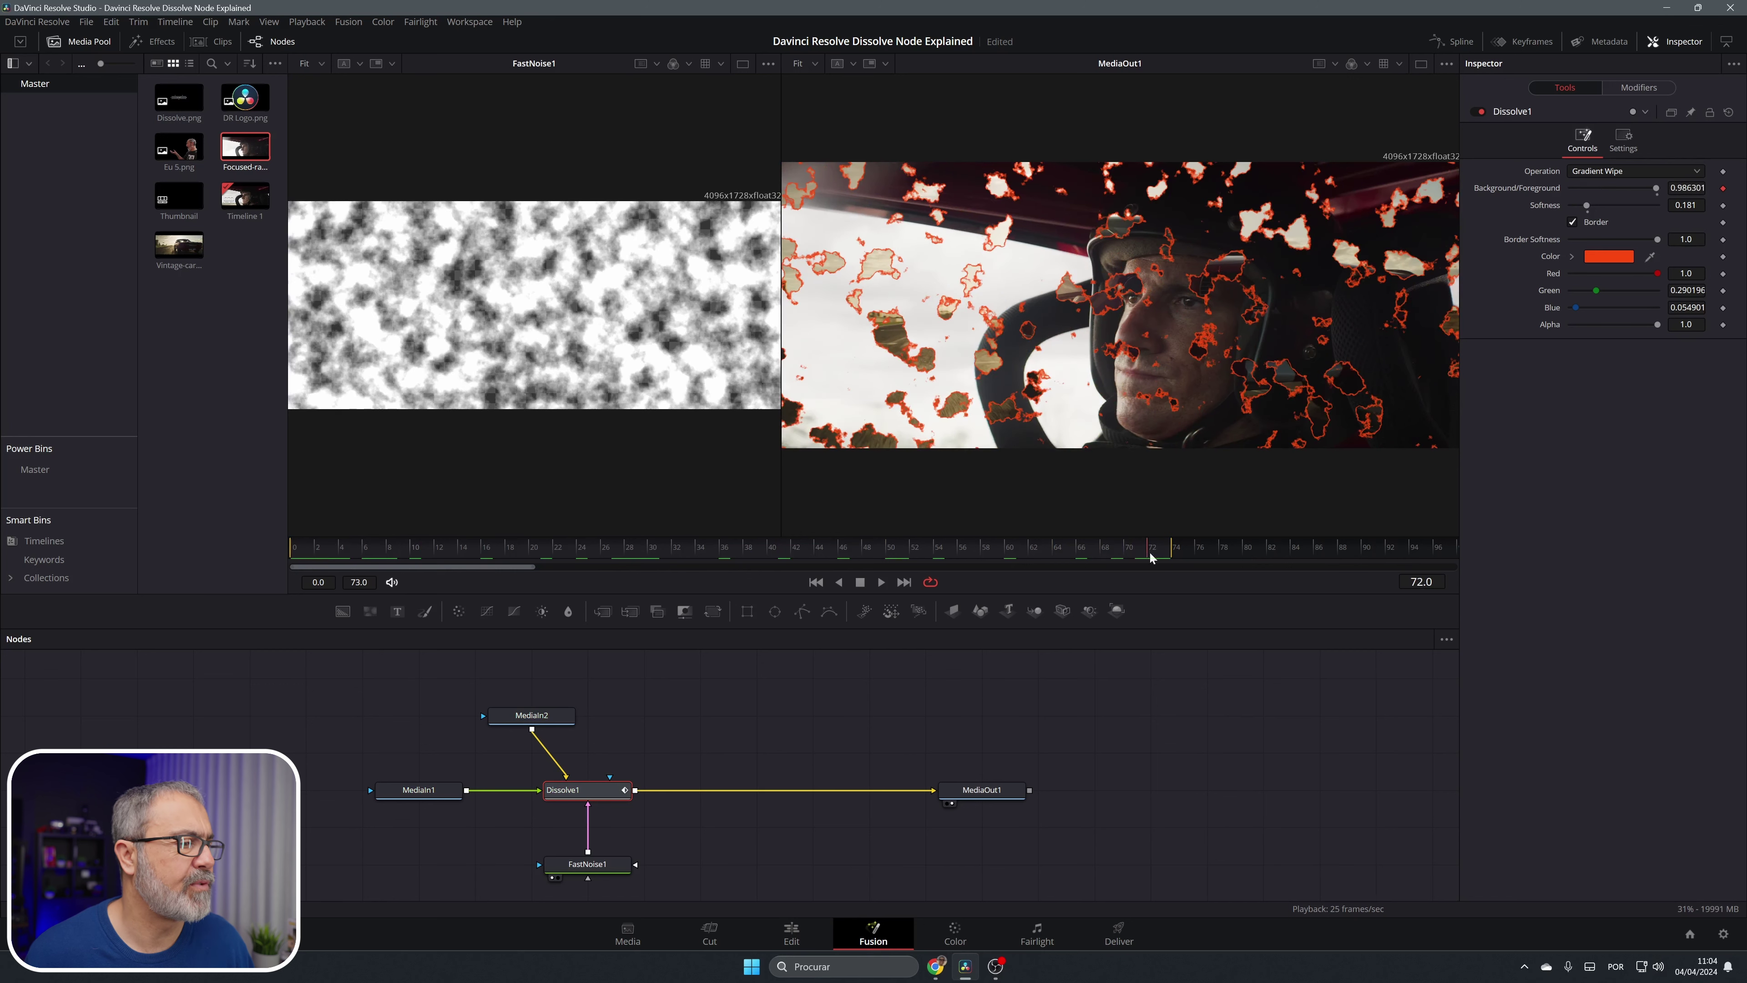
# - Set the Fast Noise node's scale to 5.51, detail 4.09, contrast 1.06 and brightness 0.33, checking the end of the wipe at frames 72 and 73
pyautogui.click(587, 863)
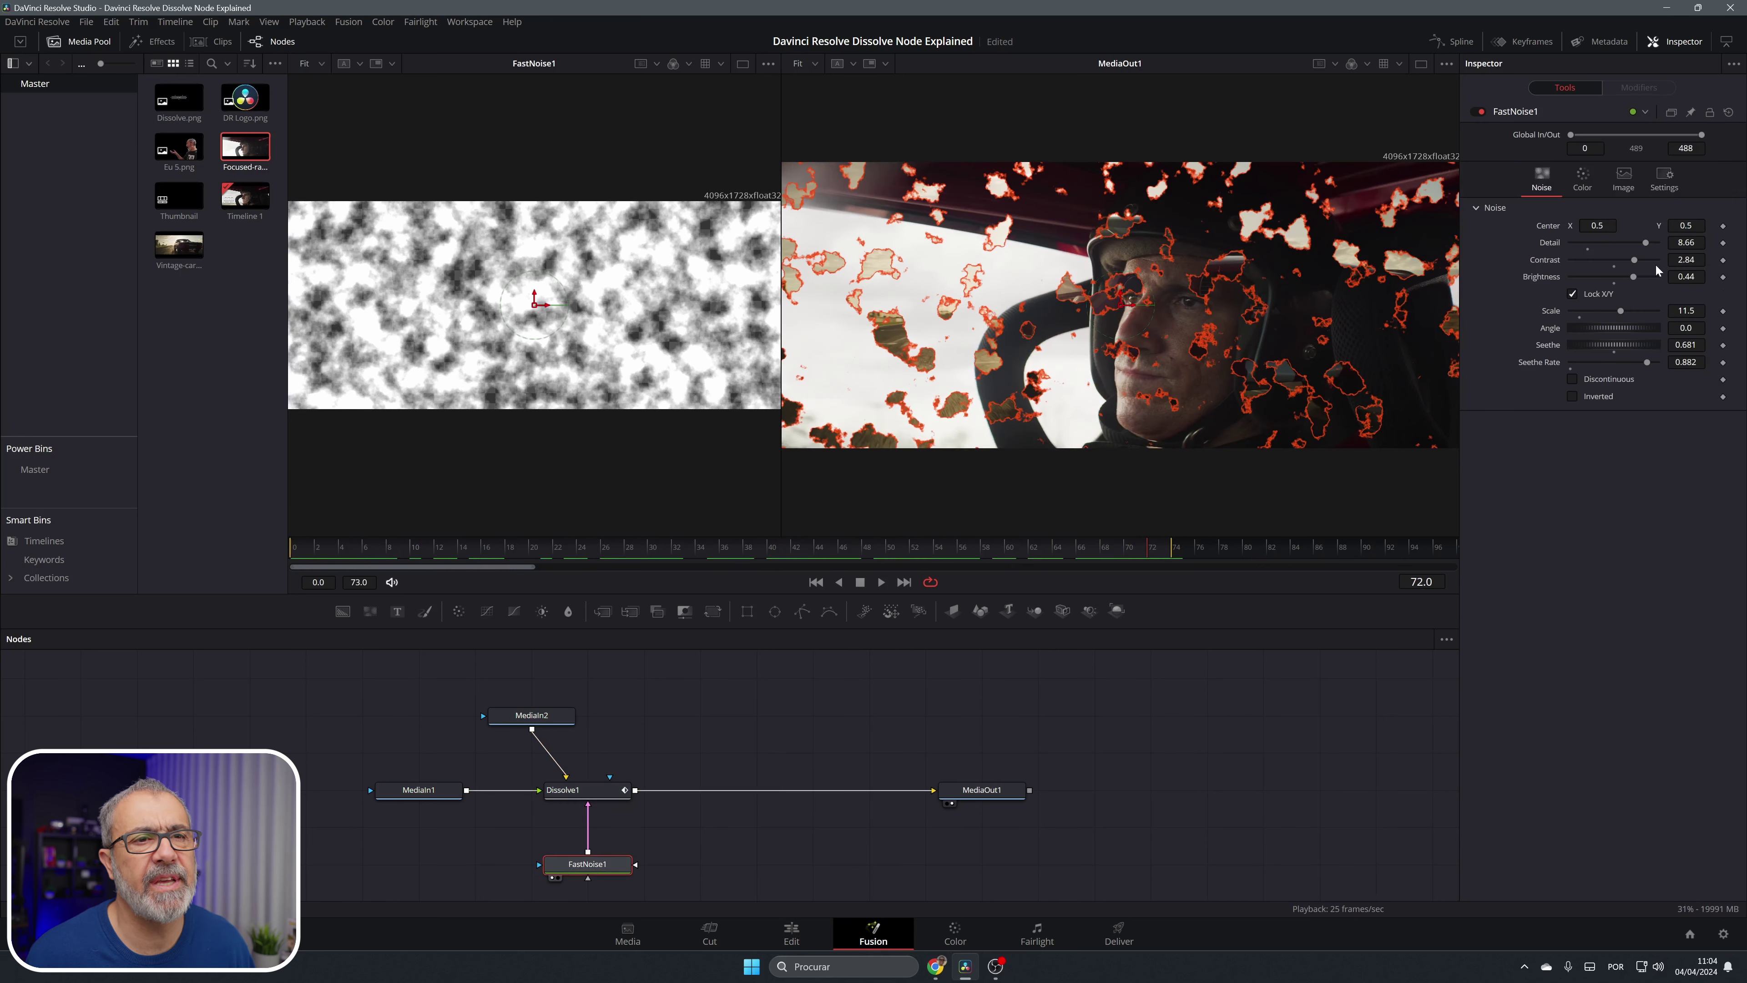
pyautogui.moveTo(1620, 310); pyautogui.dragTo(1594, 310)
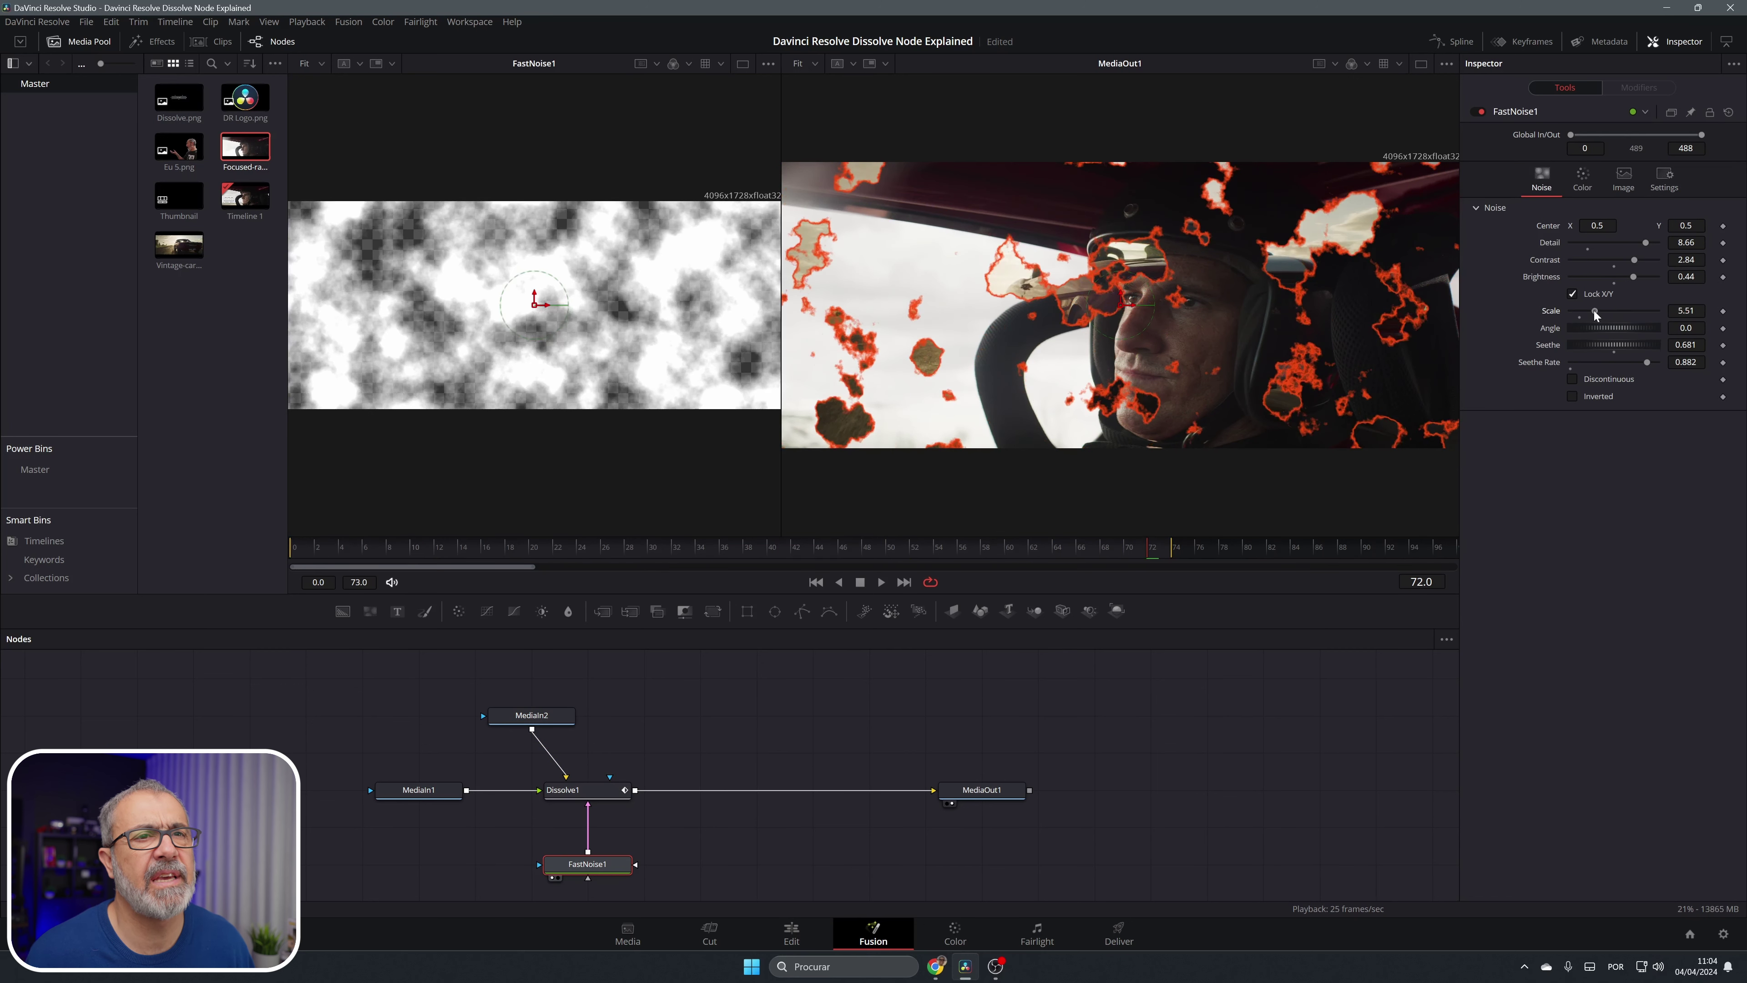
pyautogui.click(562, 790)
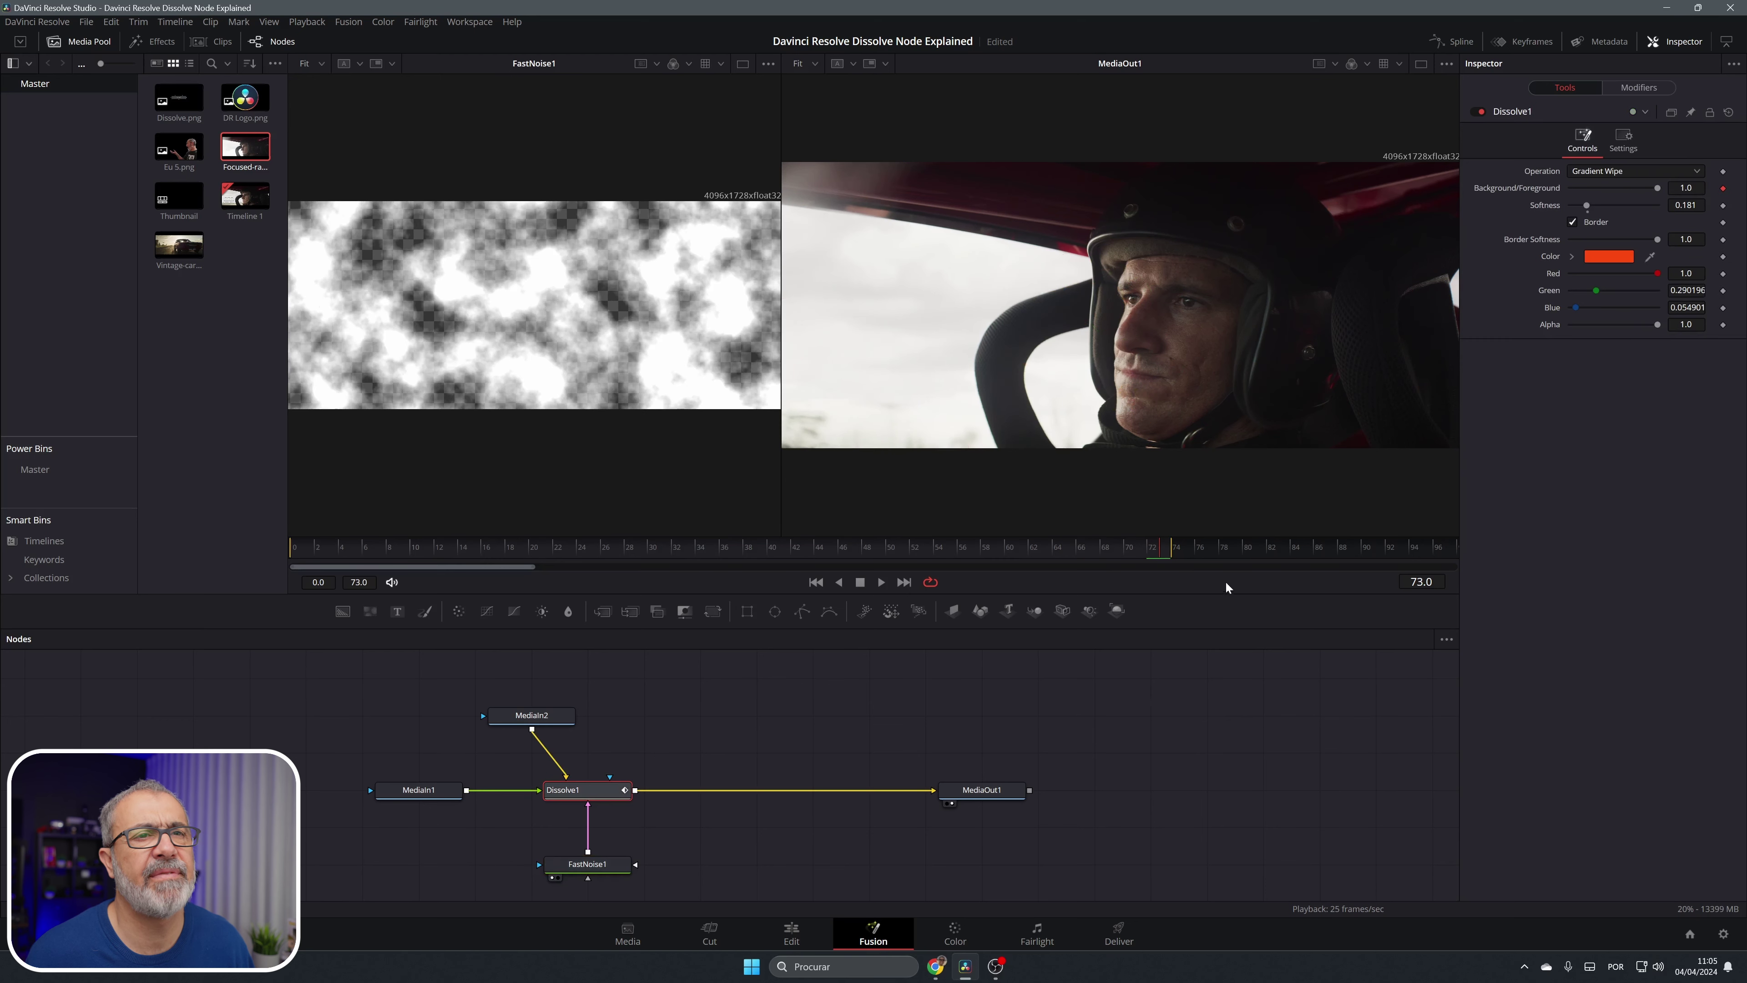
pyautogui.click(1152, 551)
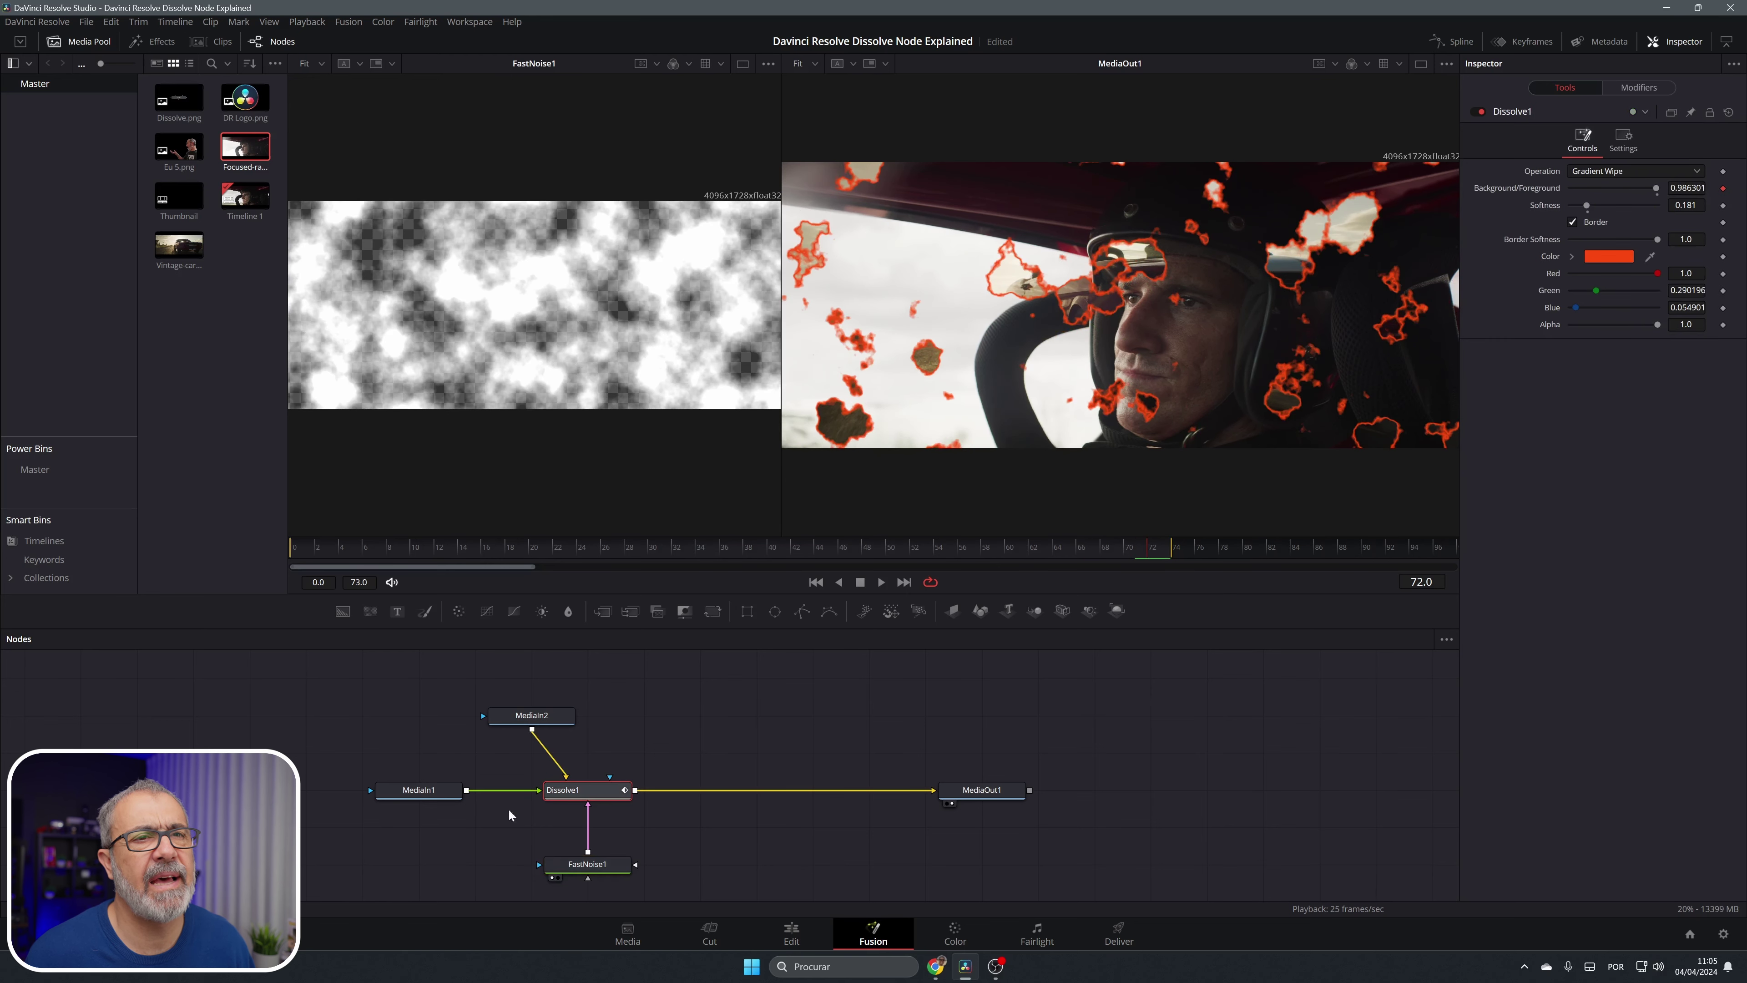
pyautogui.click(587, 863)
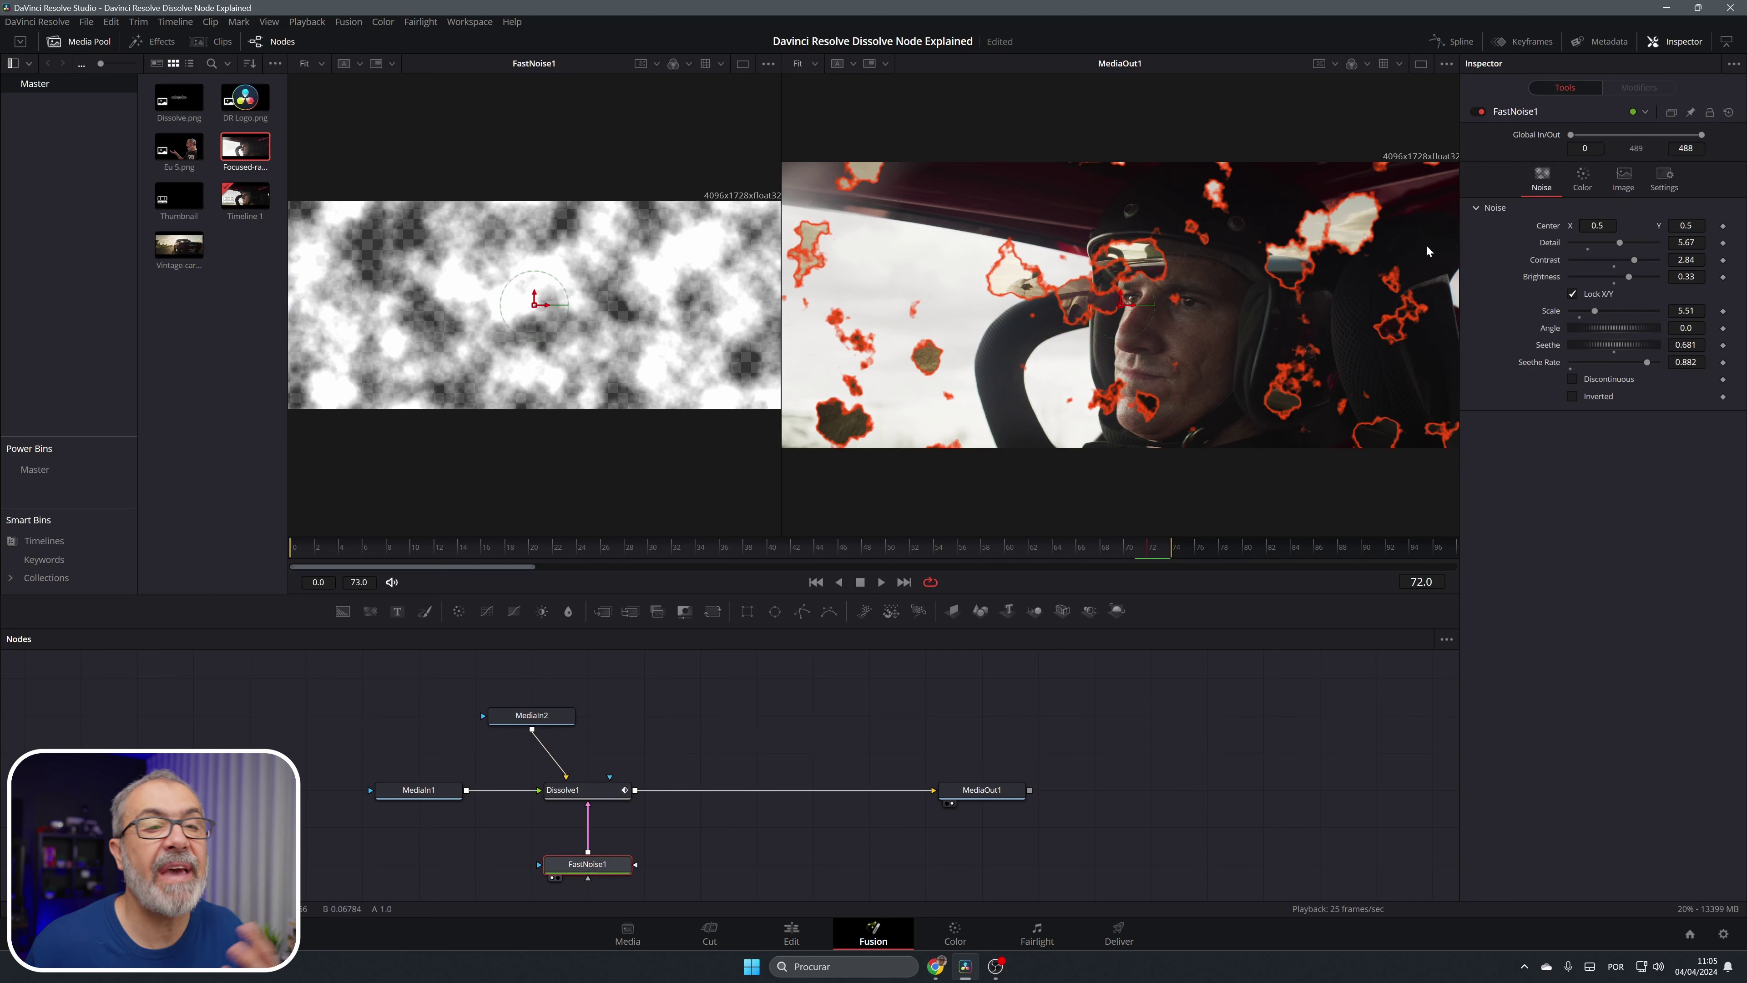
pyautogui.press('Right')
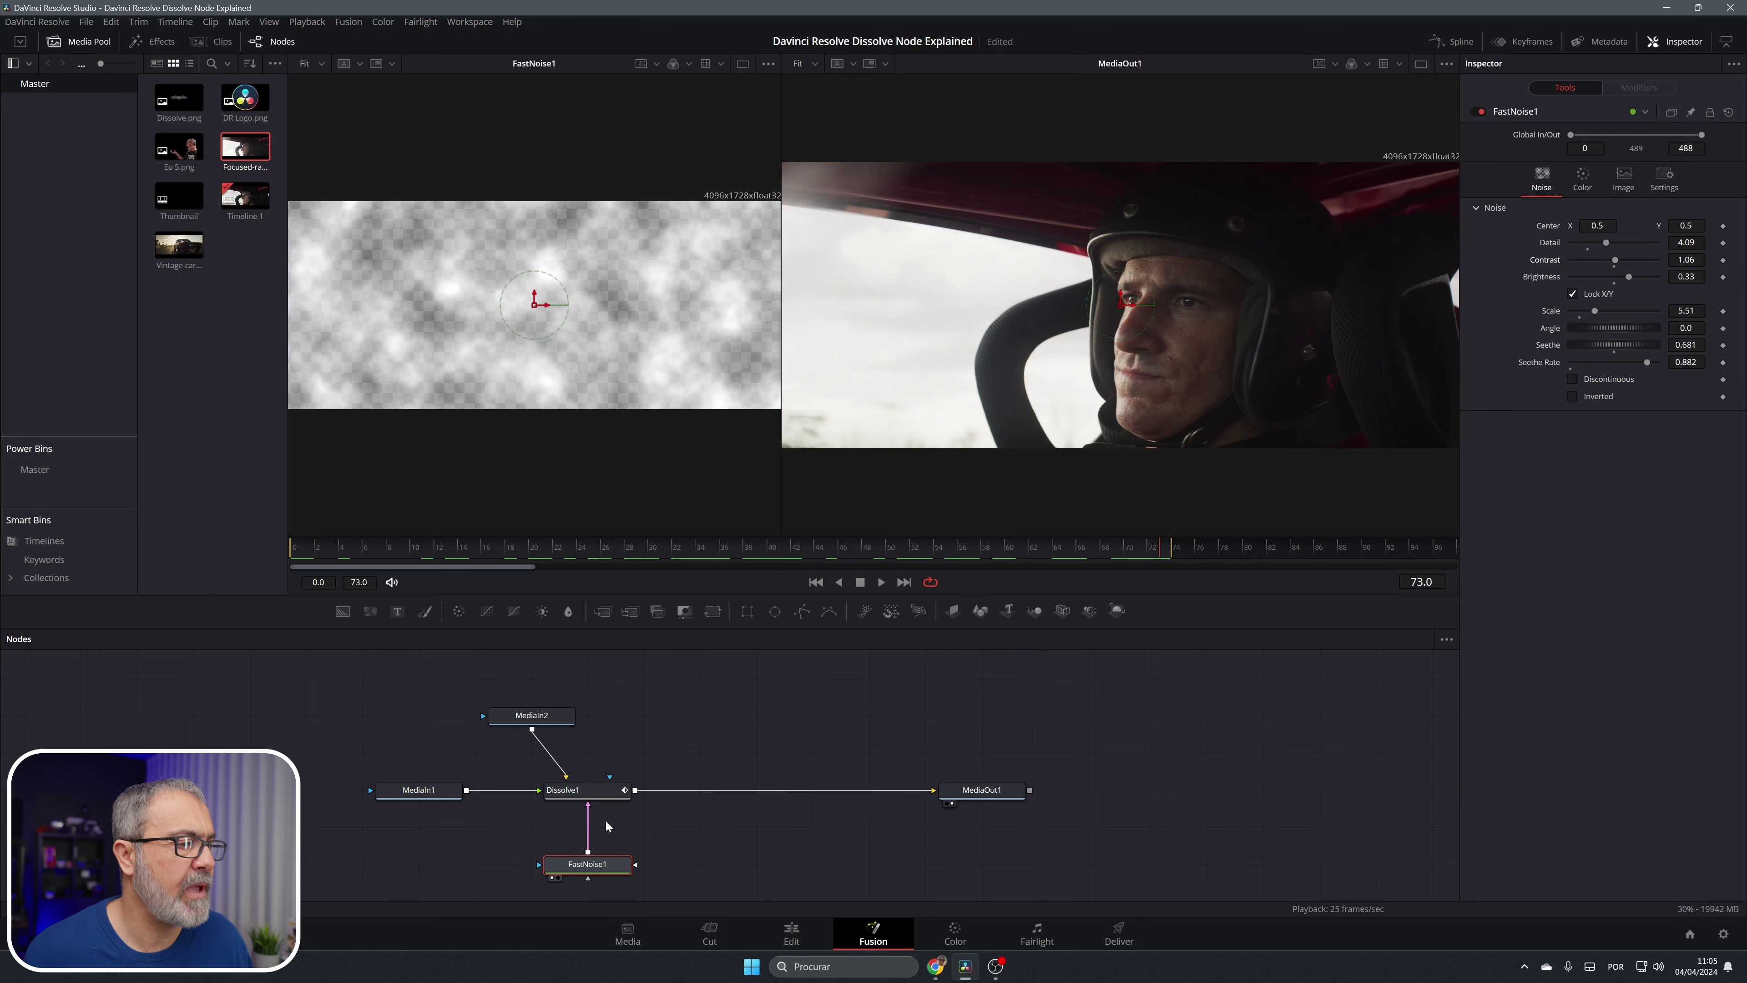
# - Switch the Dissolve node's operation to SMPTE Wipe and preview the transition up to frame 43
pyautogui.click(595, 791)
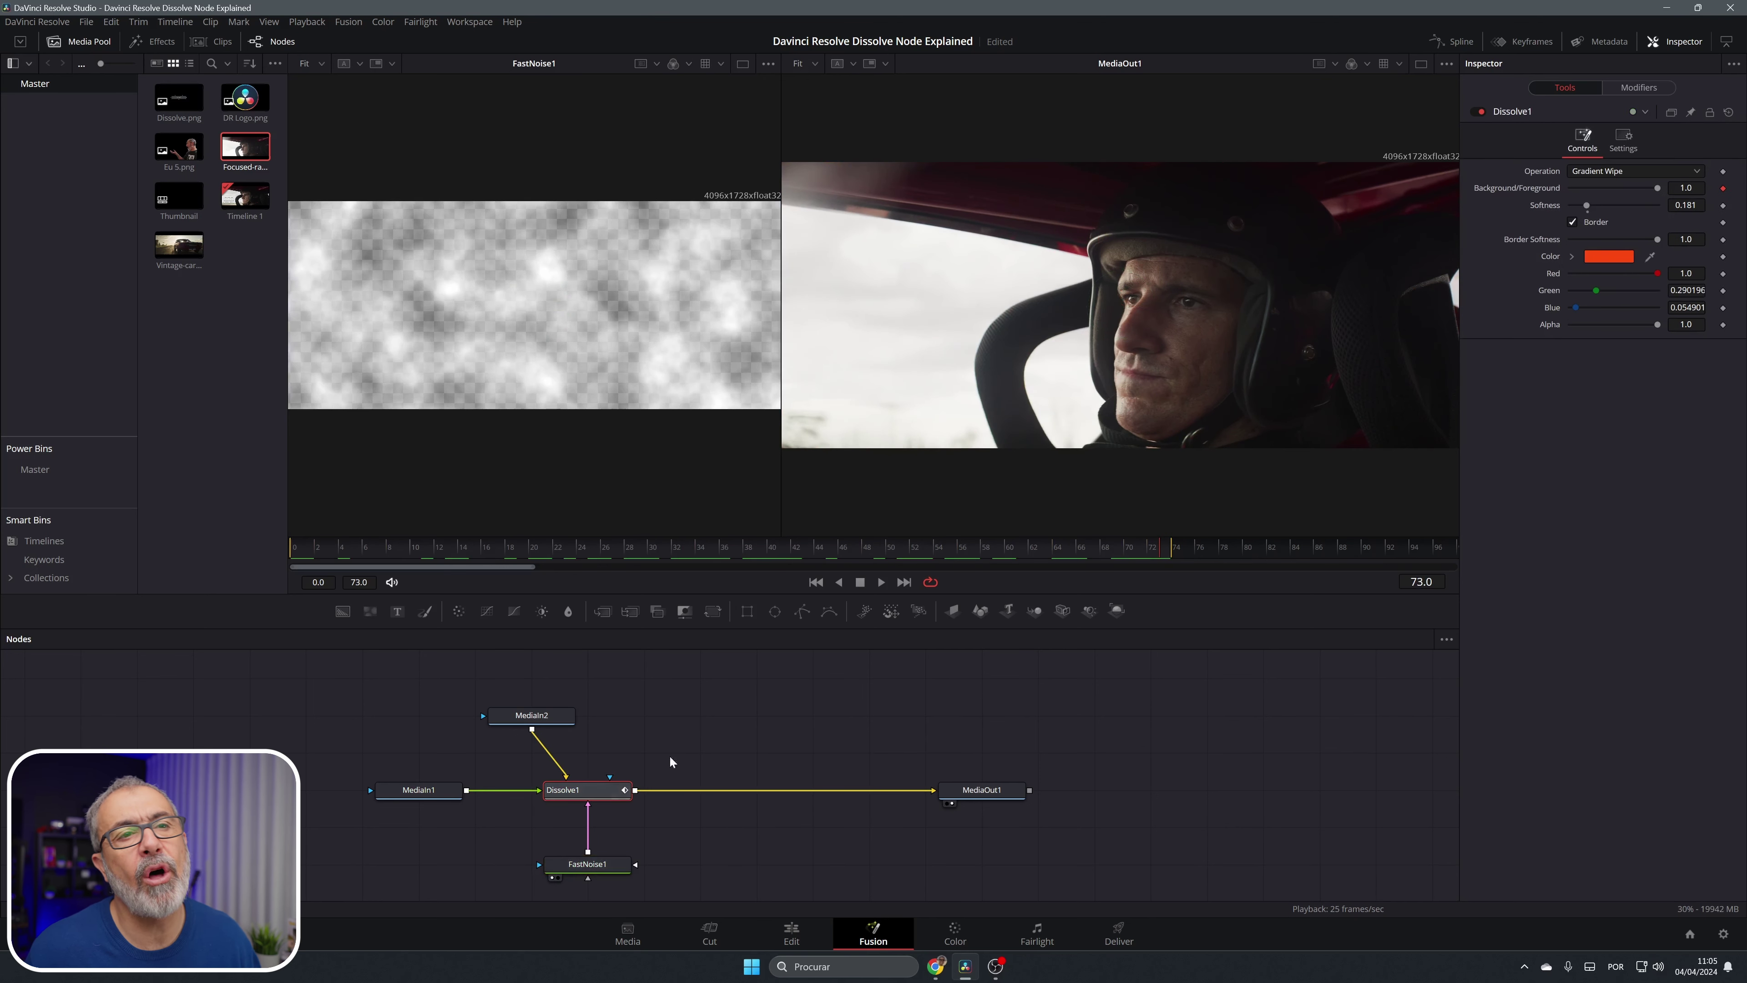
pyautogui.click(1678, 170)
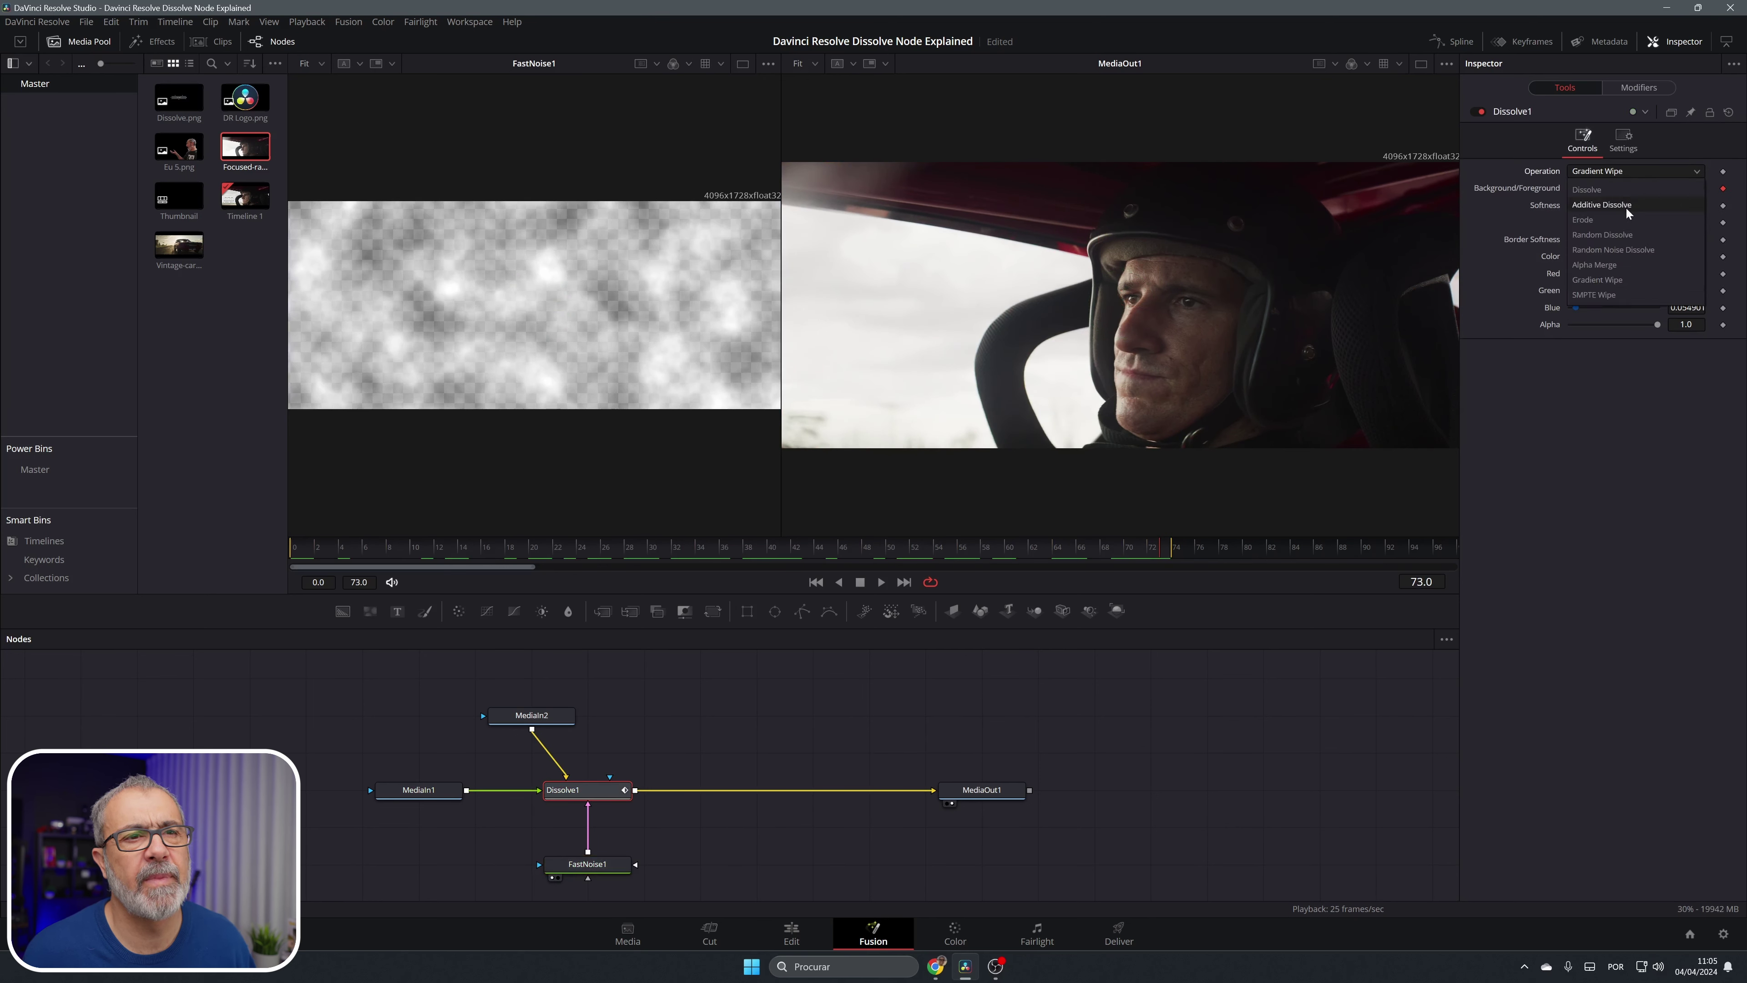
pyautogui.click(1600, 295)
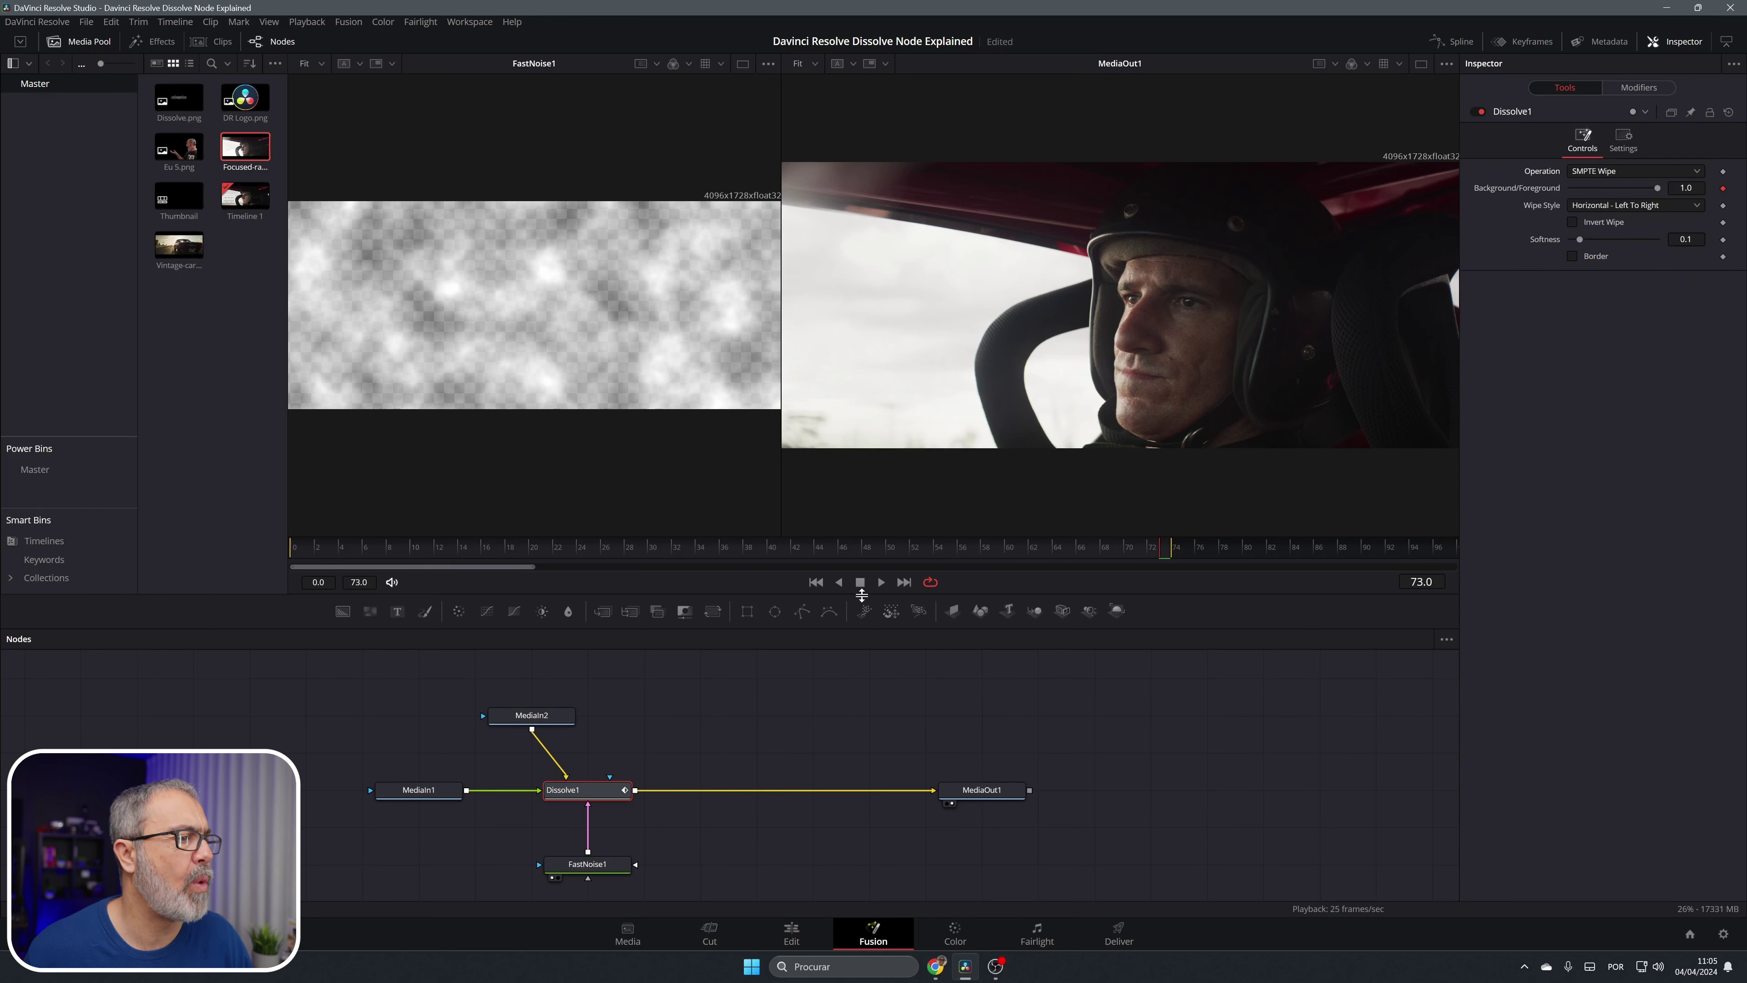
pyautogui.moveTo(305, 552); pyautogui.dragTo(807, 579)
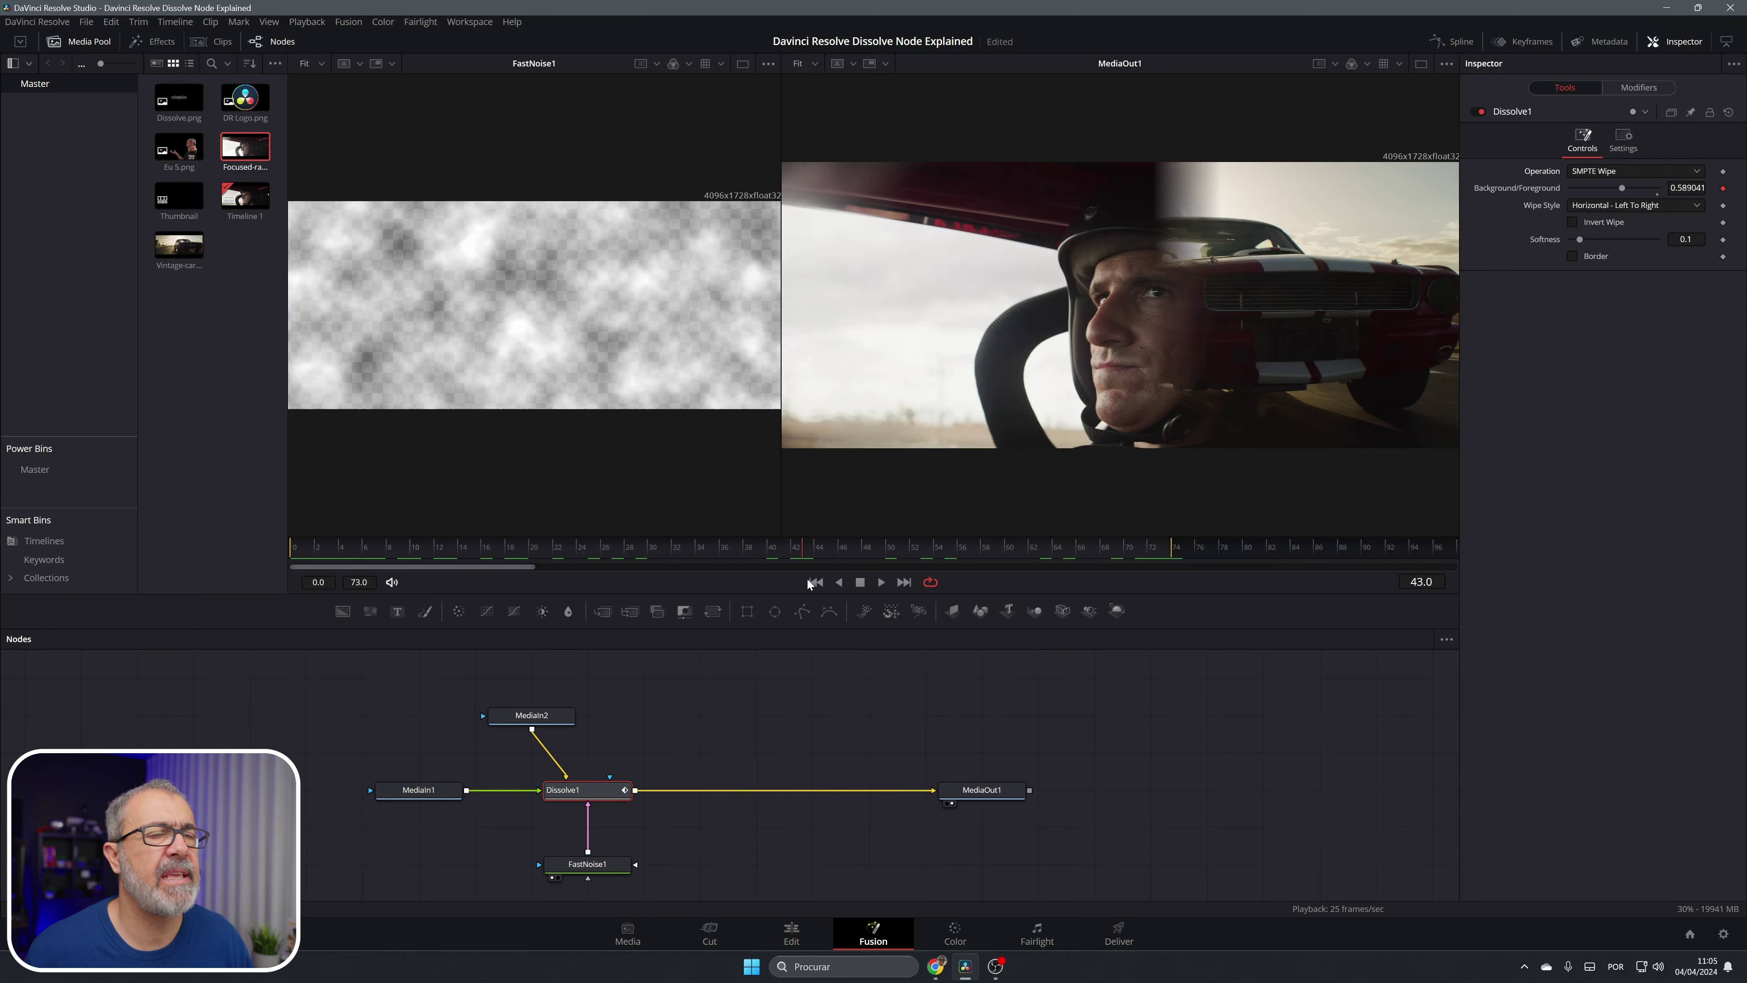
# - Try the Vertical - Top To Bottom wipe style, previewing it around frames 32 to 36 with Invert Wipe switched on and off again
pyautogui.click(1594, 208)
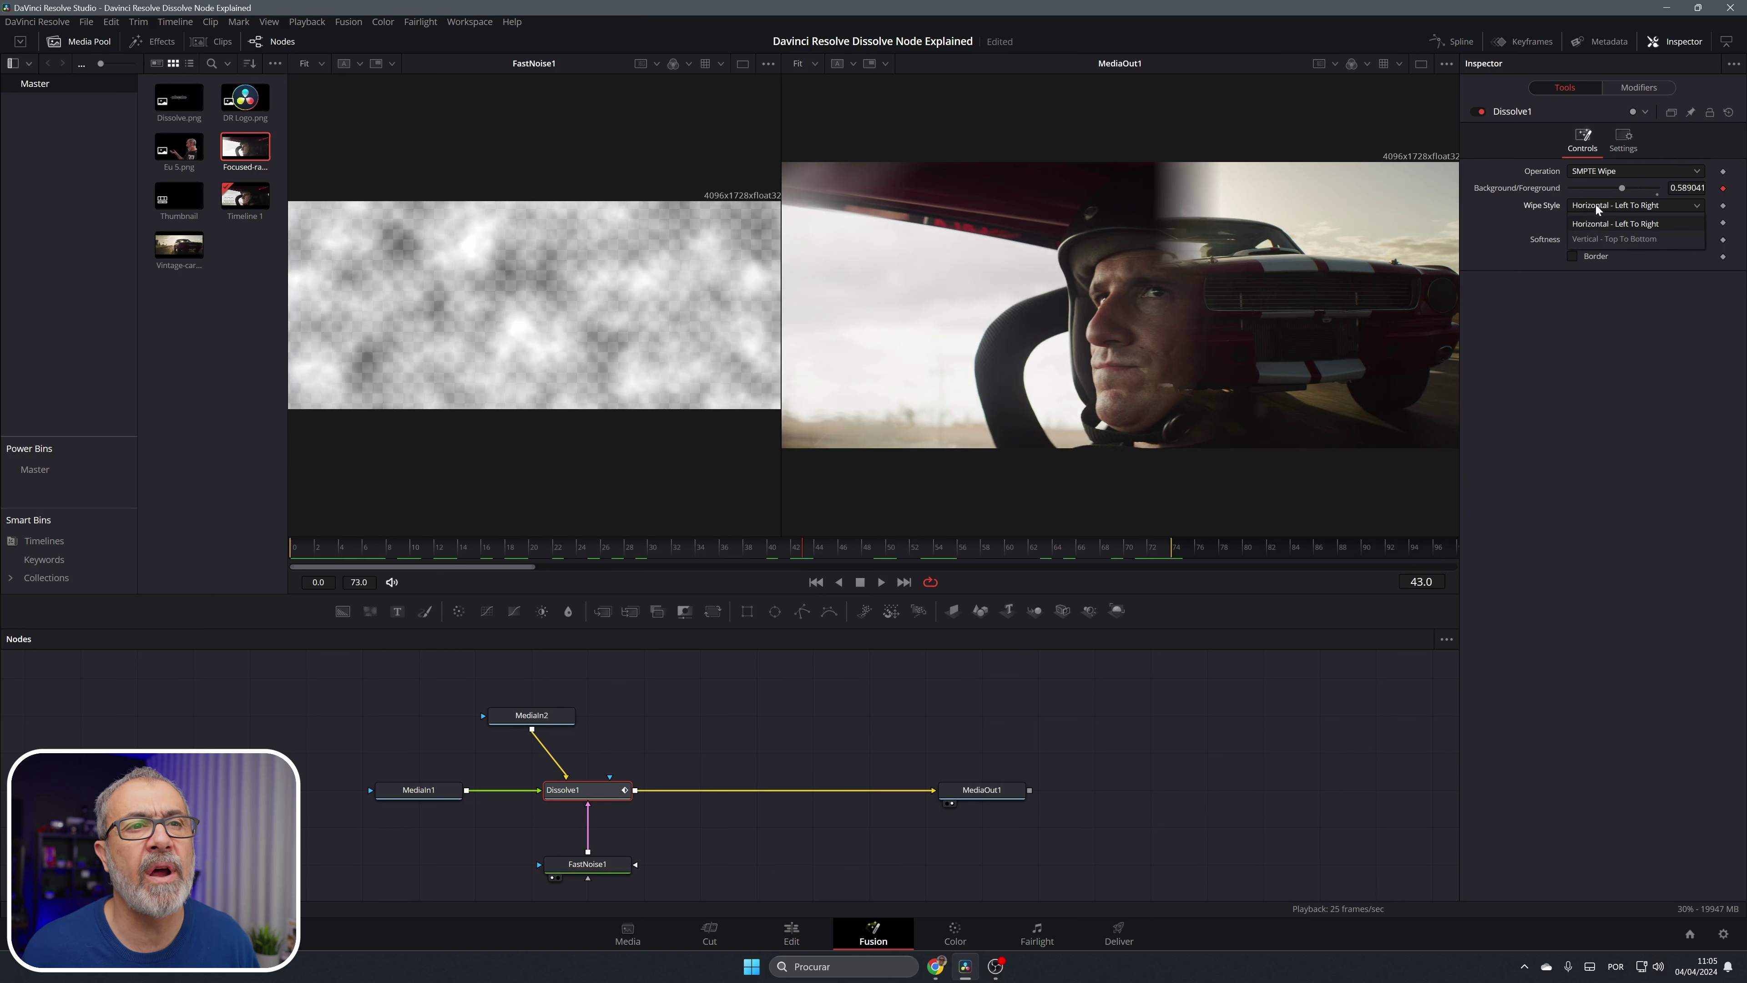
pyautogui.click(1603, 237)
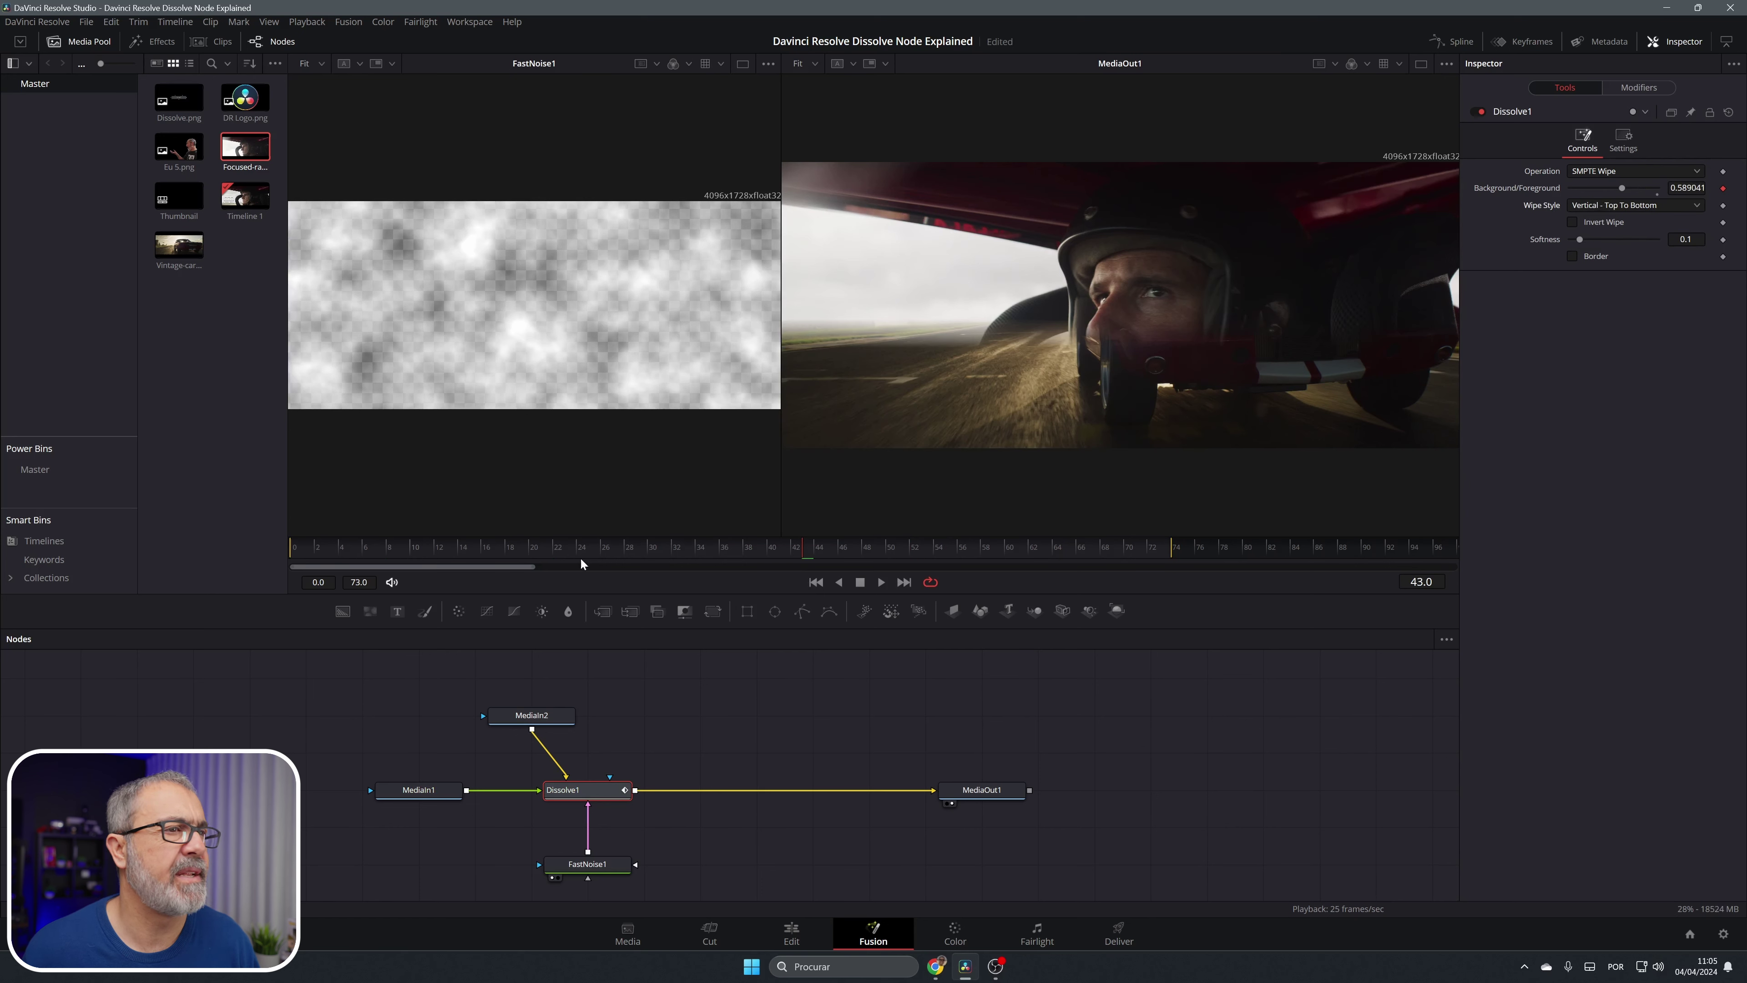
pyautogui.press('space')
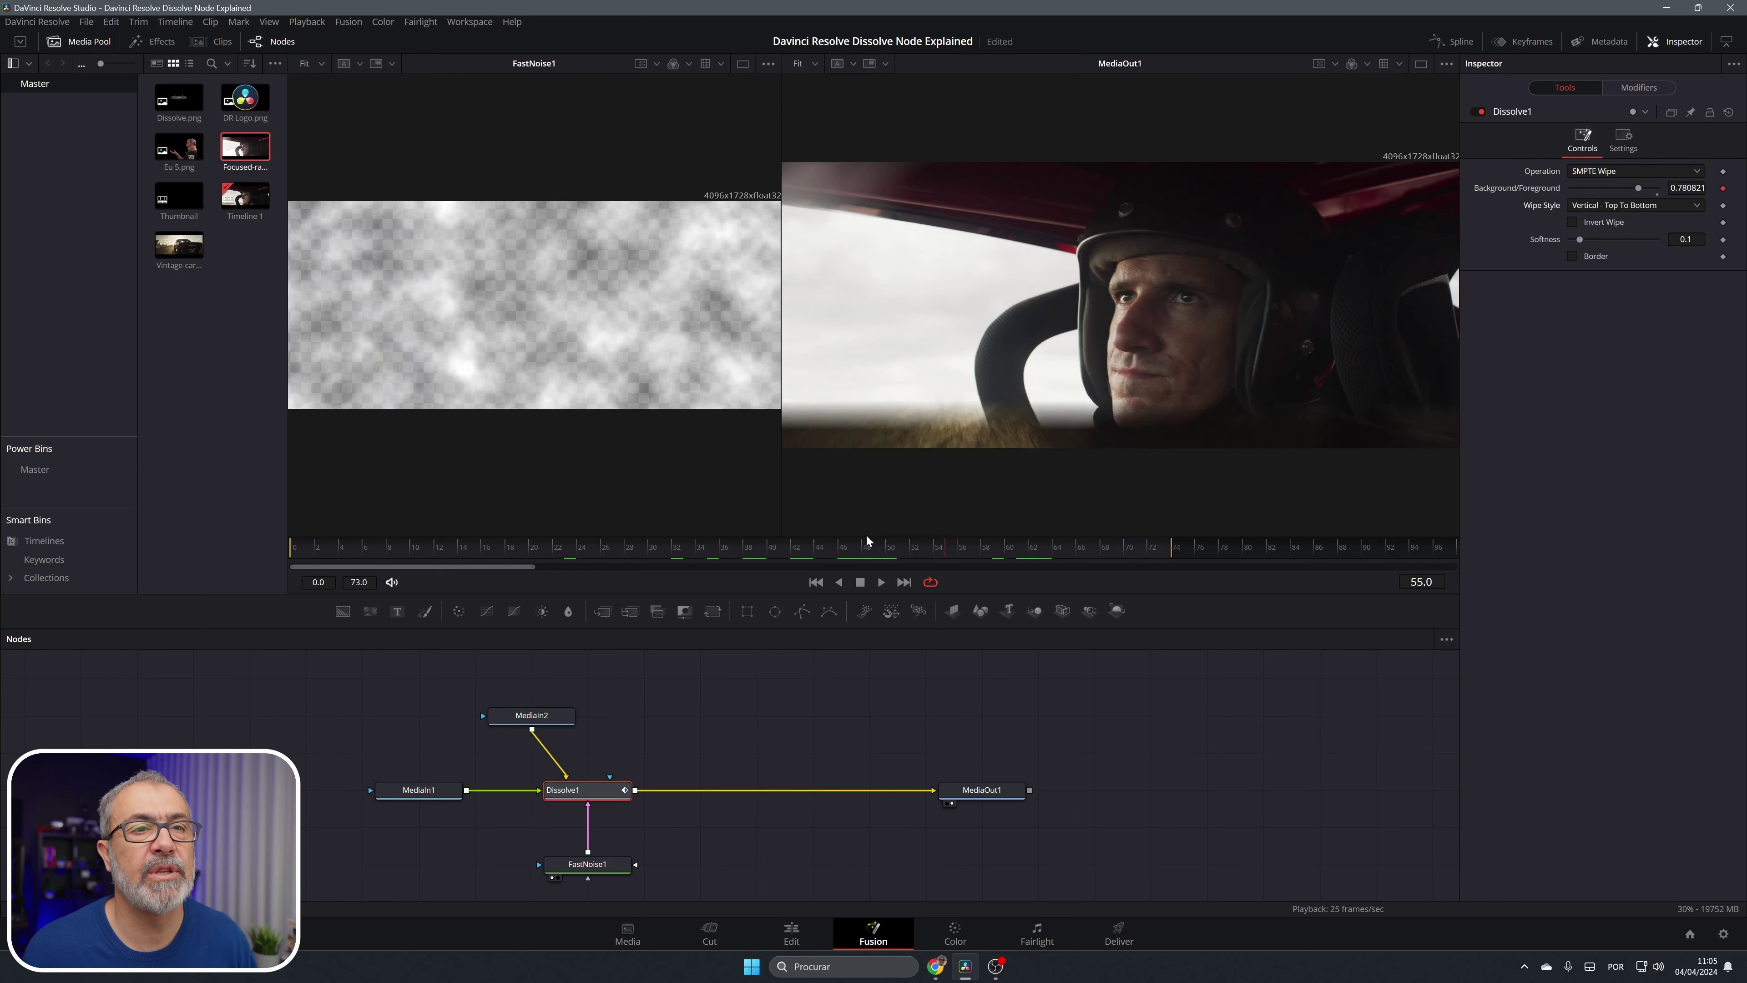
pyautogui.click(682, 542)
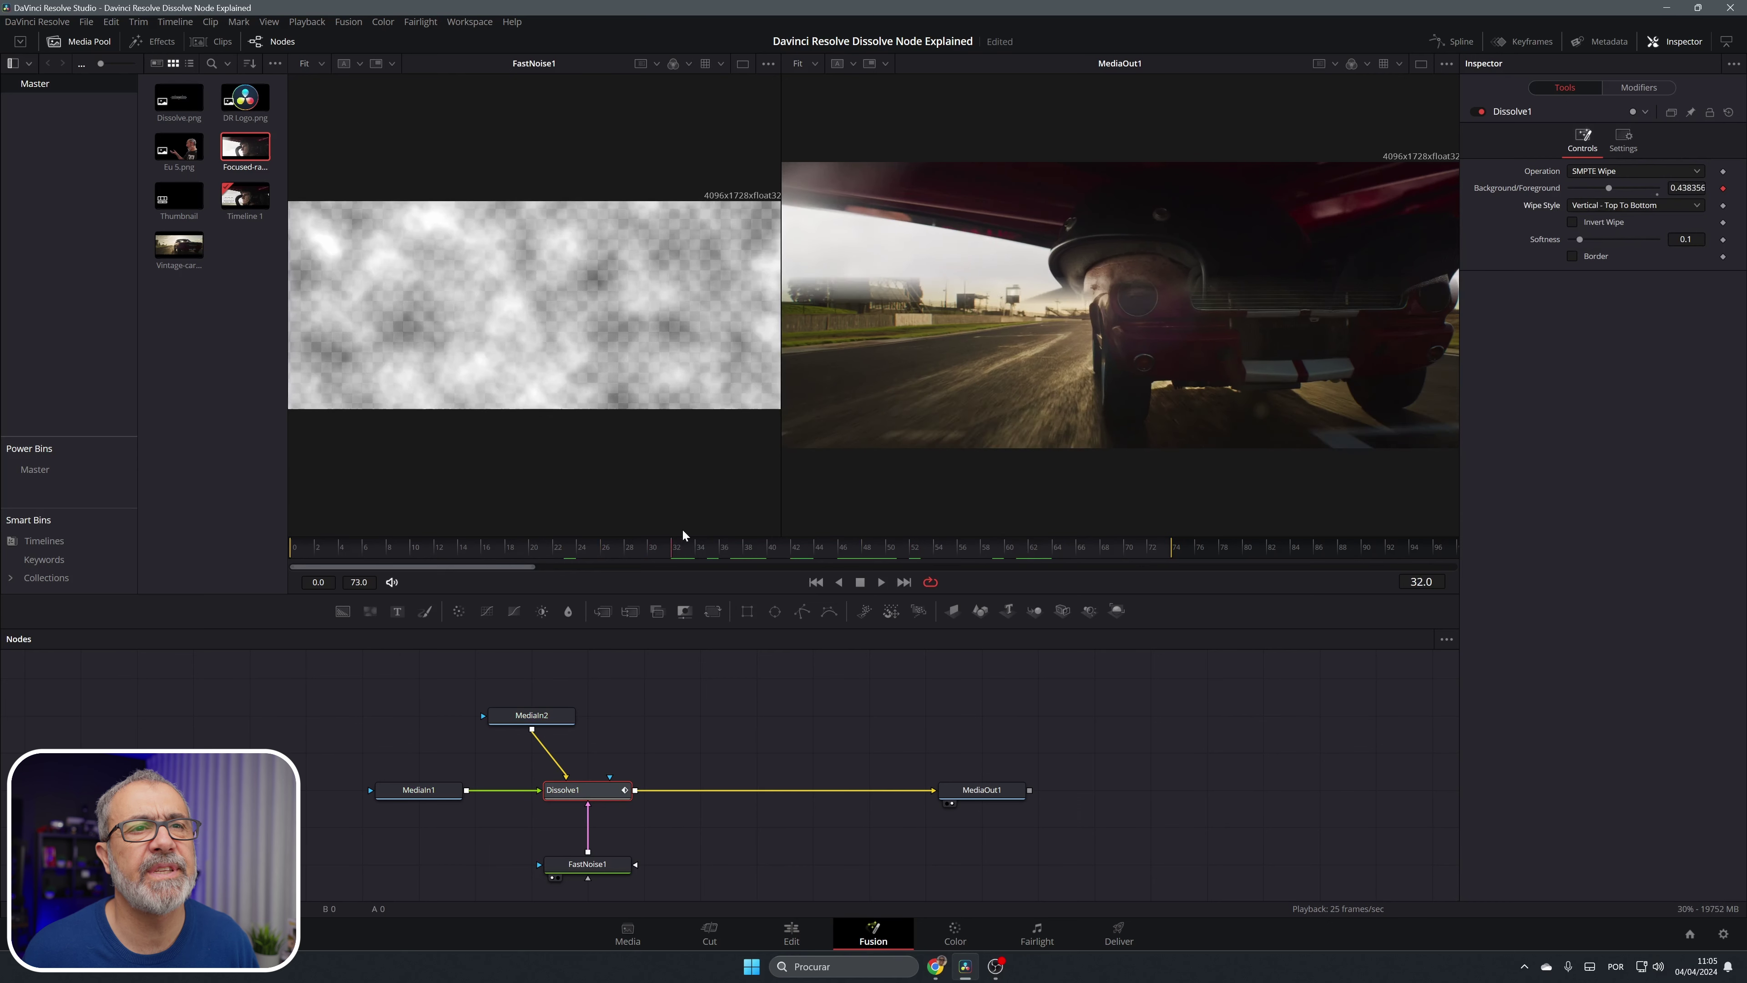
pyautogui.click(1577, 221)
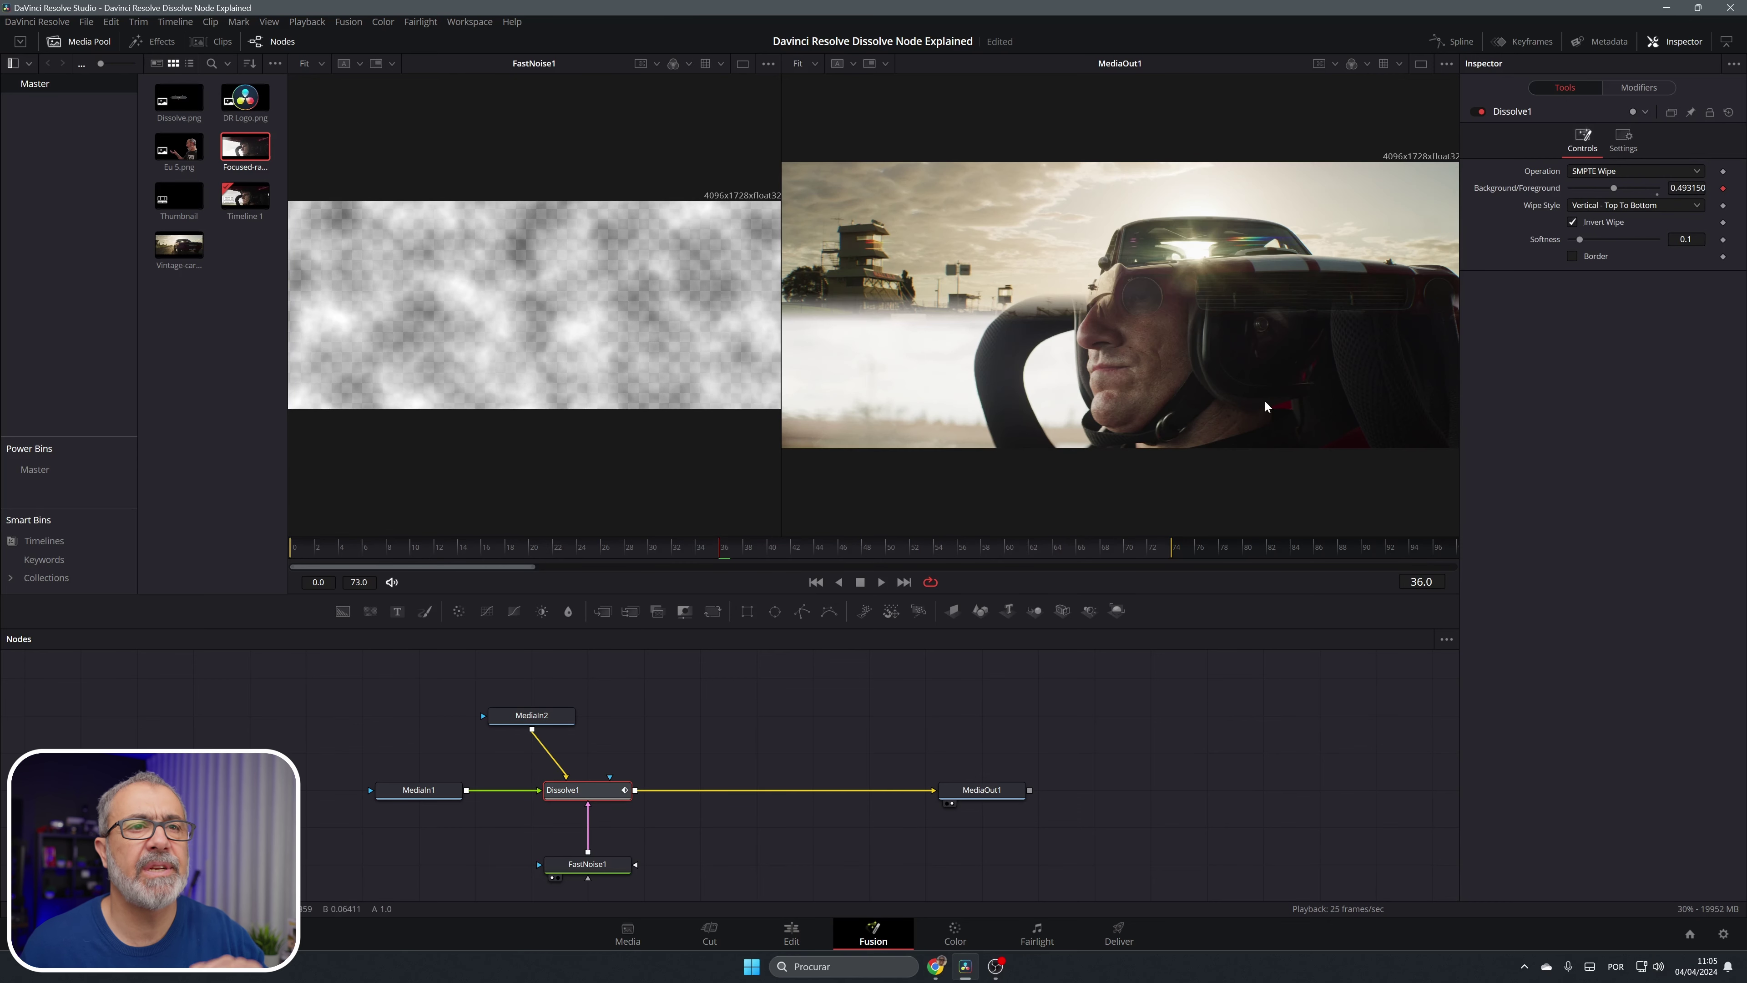
pyautogui.click(1572, 221)
# - Enable the SMPTE wipe's border, setting the border width to 0.0 and the softness to 0.299
pyautogui.click(1573, 256)
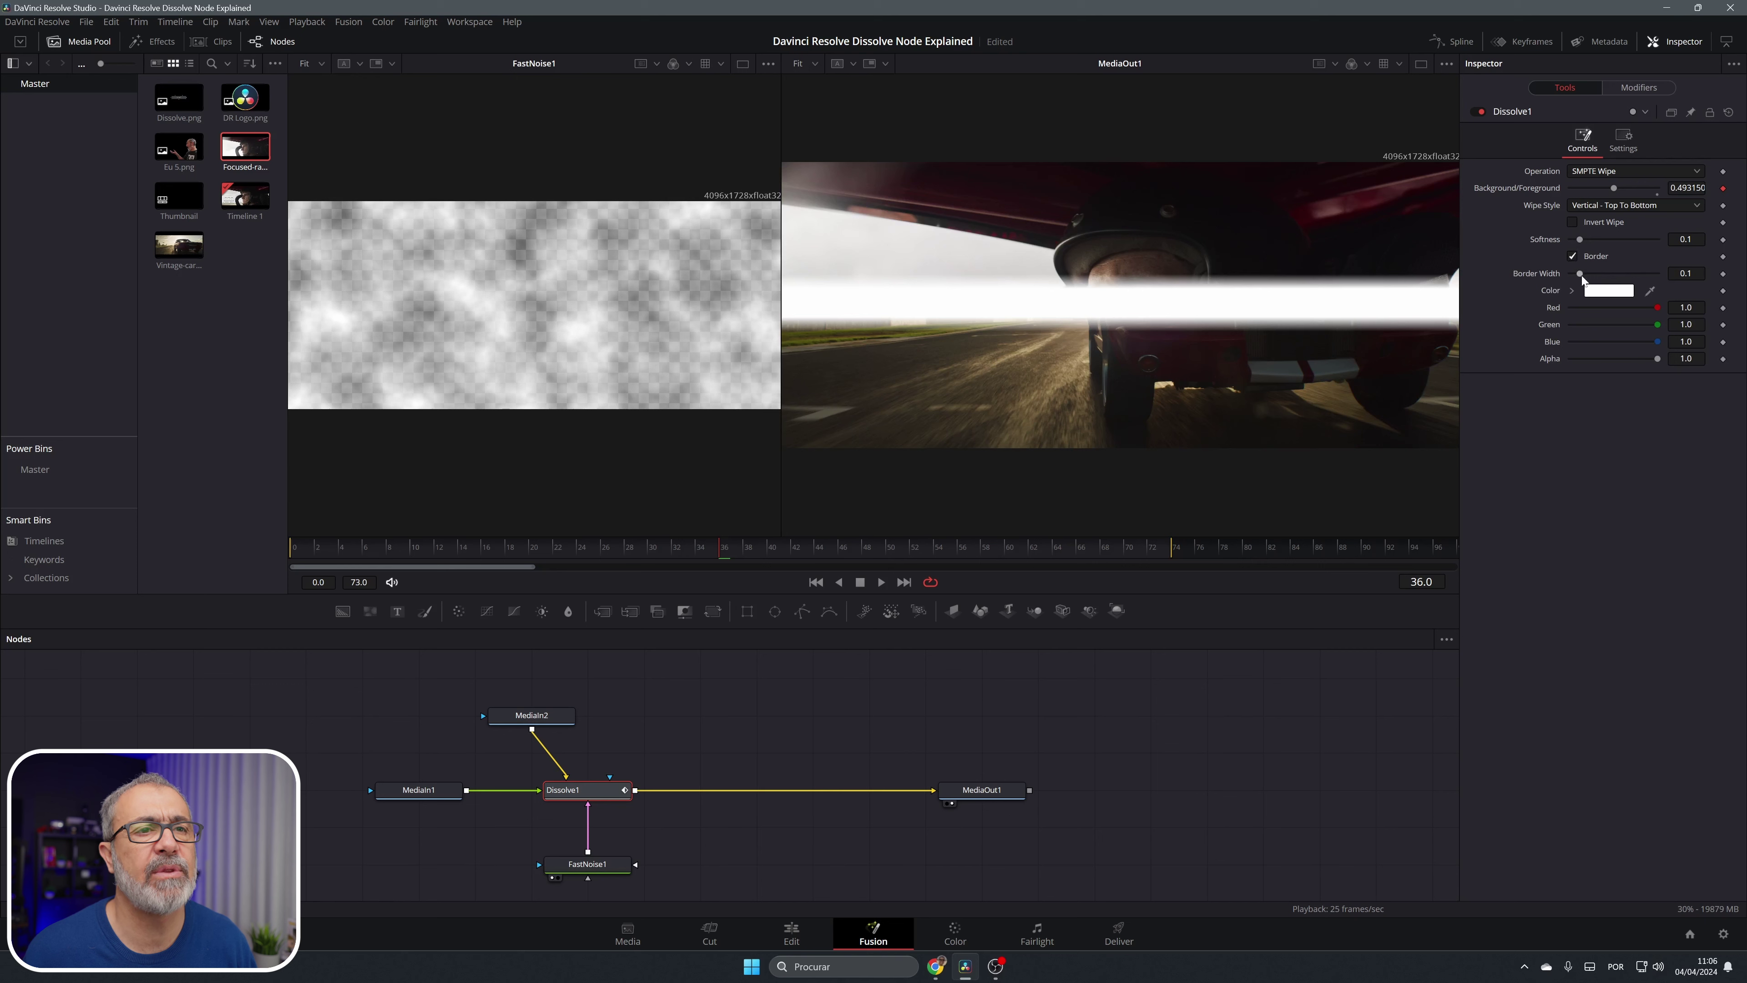
pyautogui.moveTo(1589, 276); pyautogui.dragTo(1557, 275)
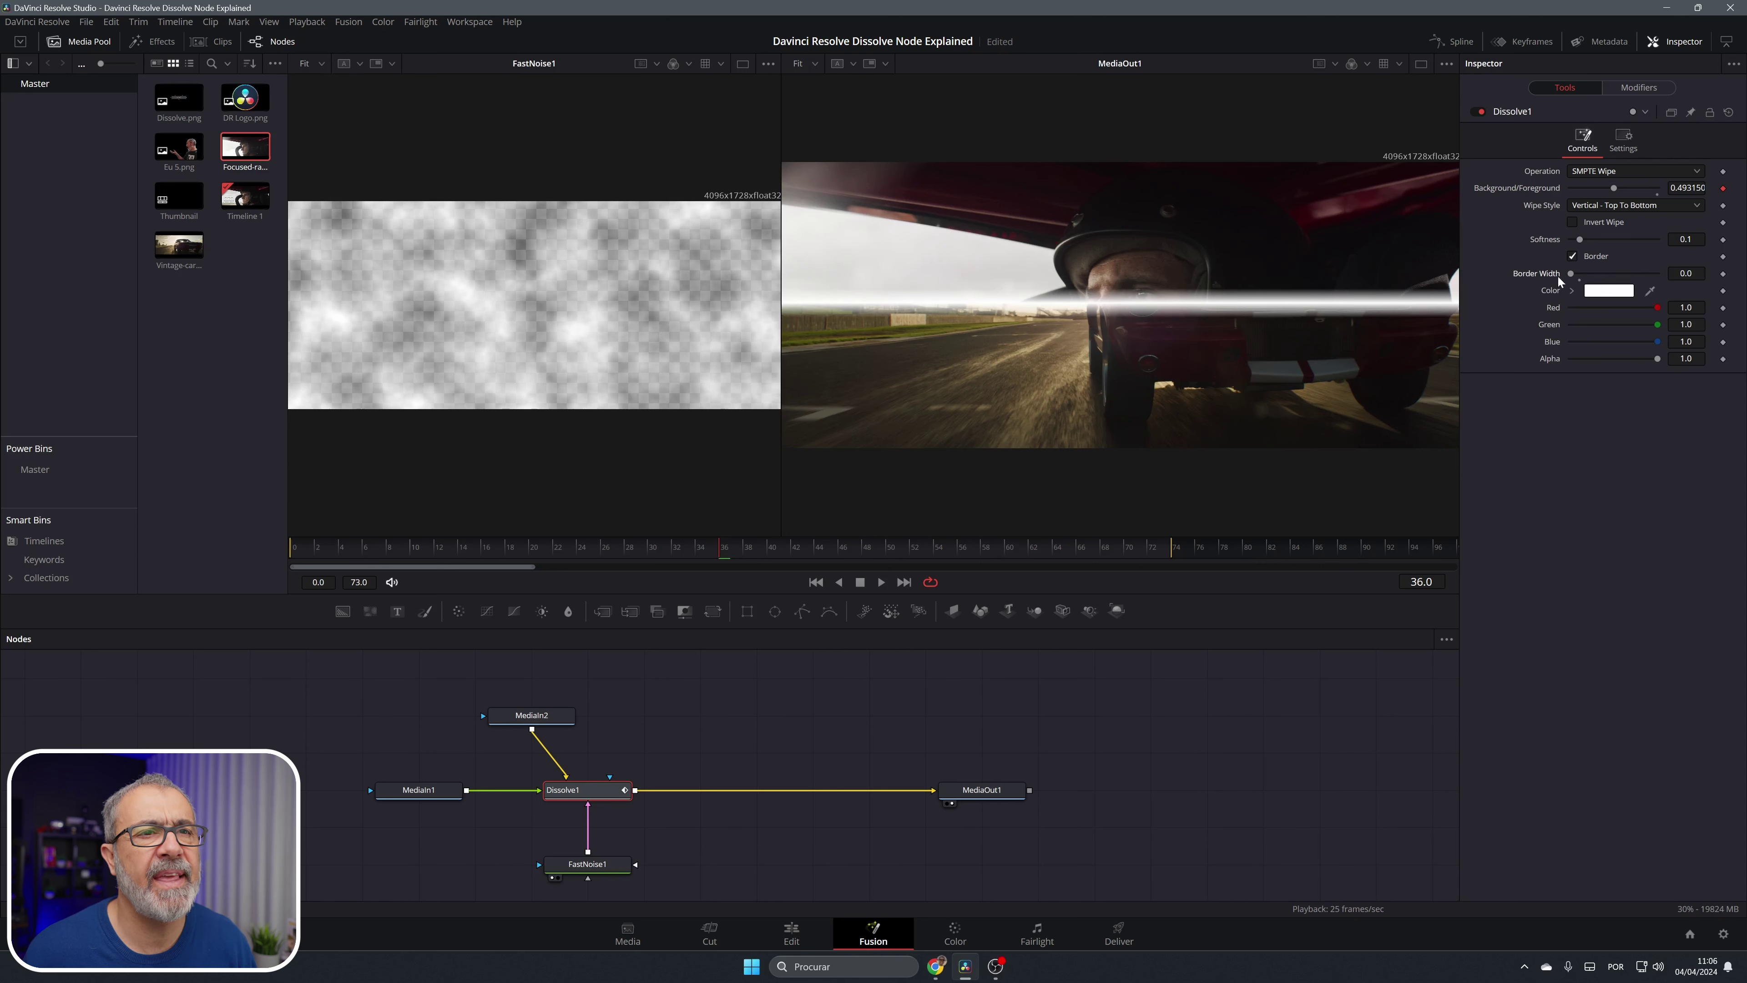
pyautogui.moveTo(1582, 240); pyautogui.dragTo(1594, 240)
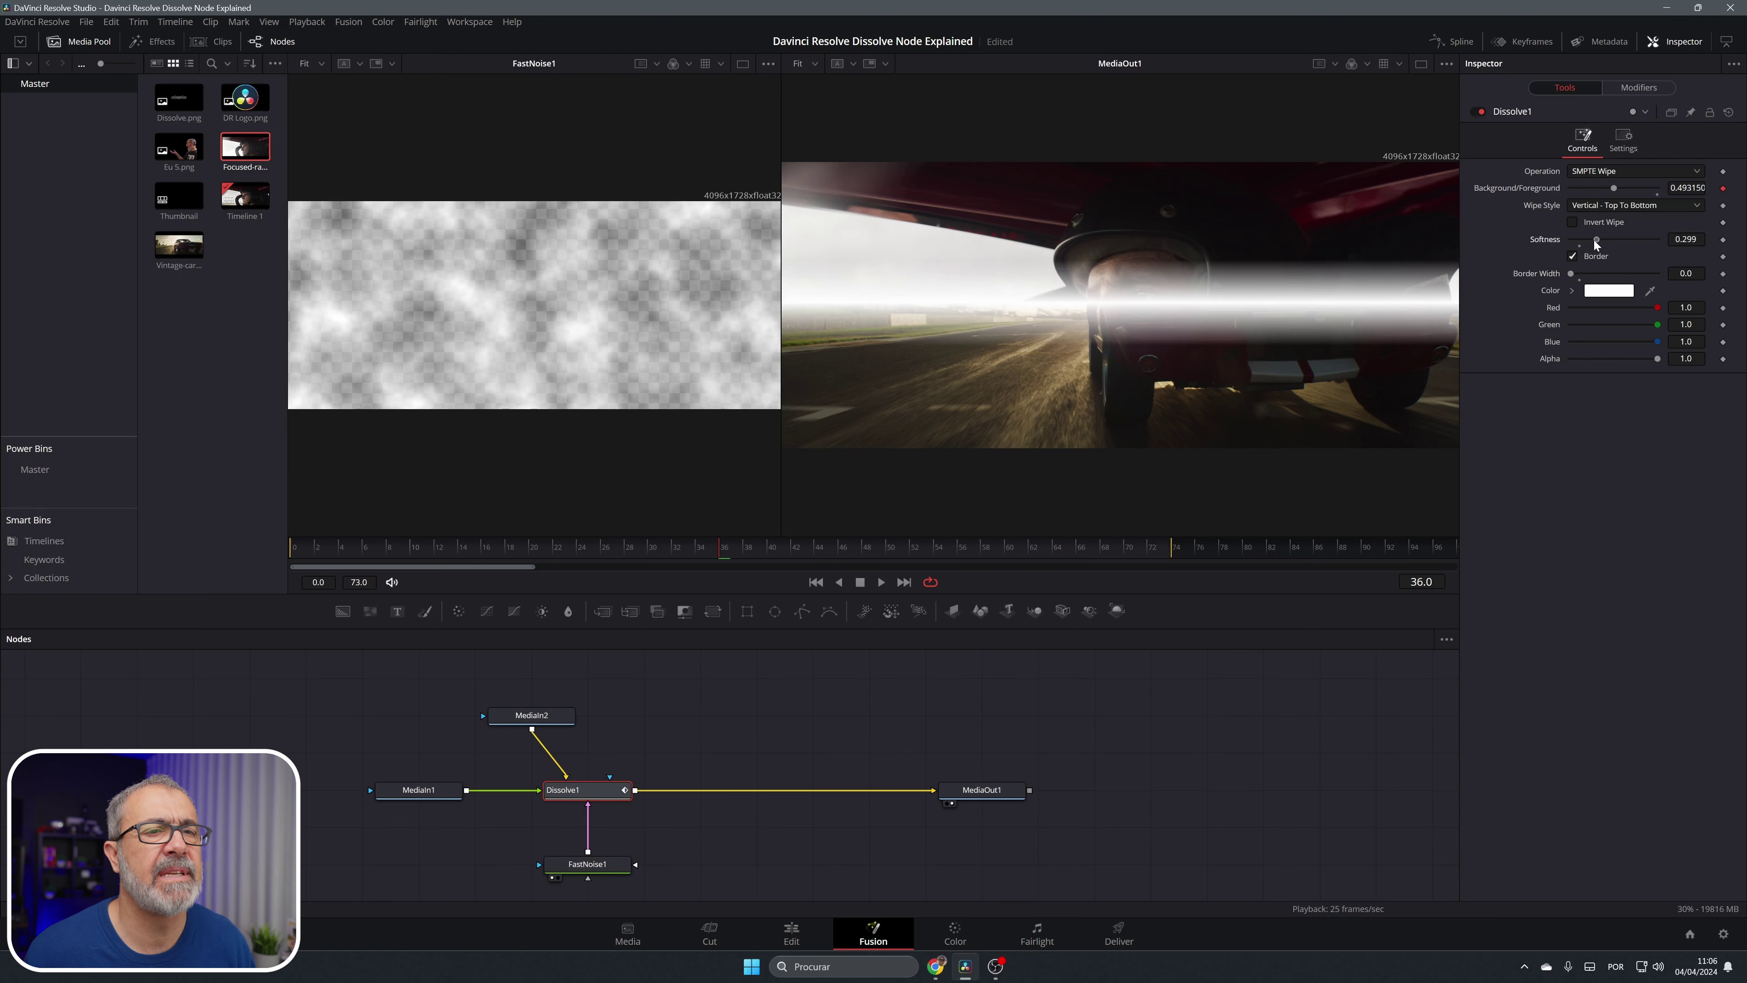
# - Color the wipe's border pure red (#ff0000) and preview the transition, ending at frame 0
pyautogui.click(1611, 292)
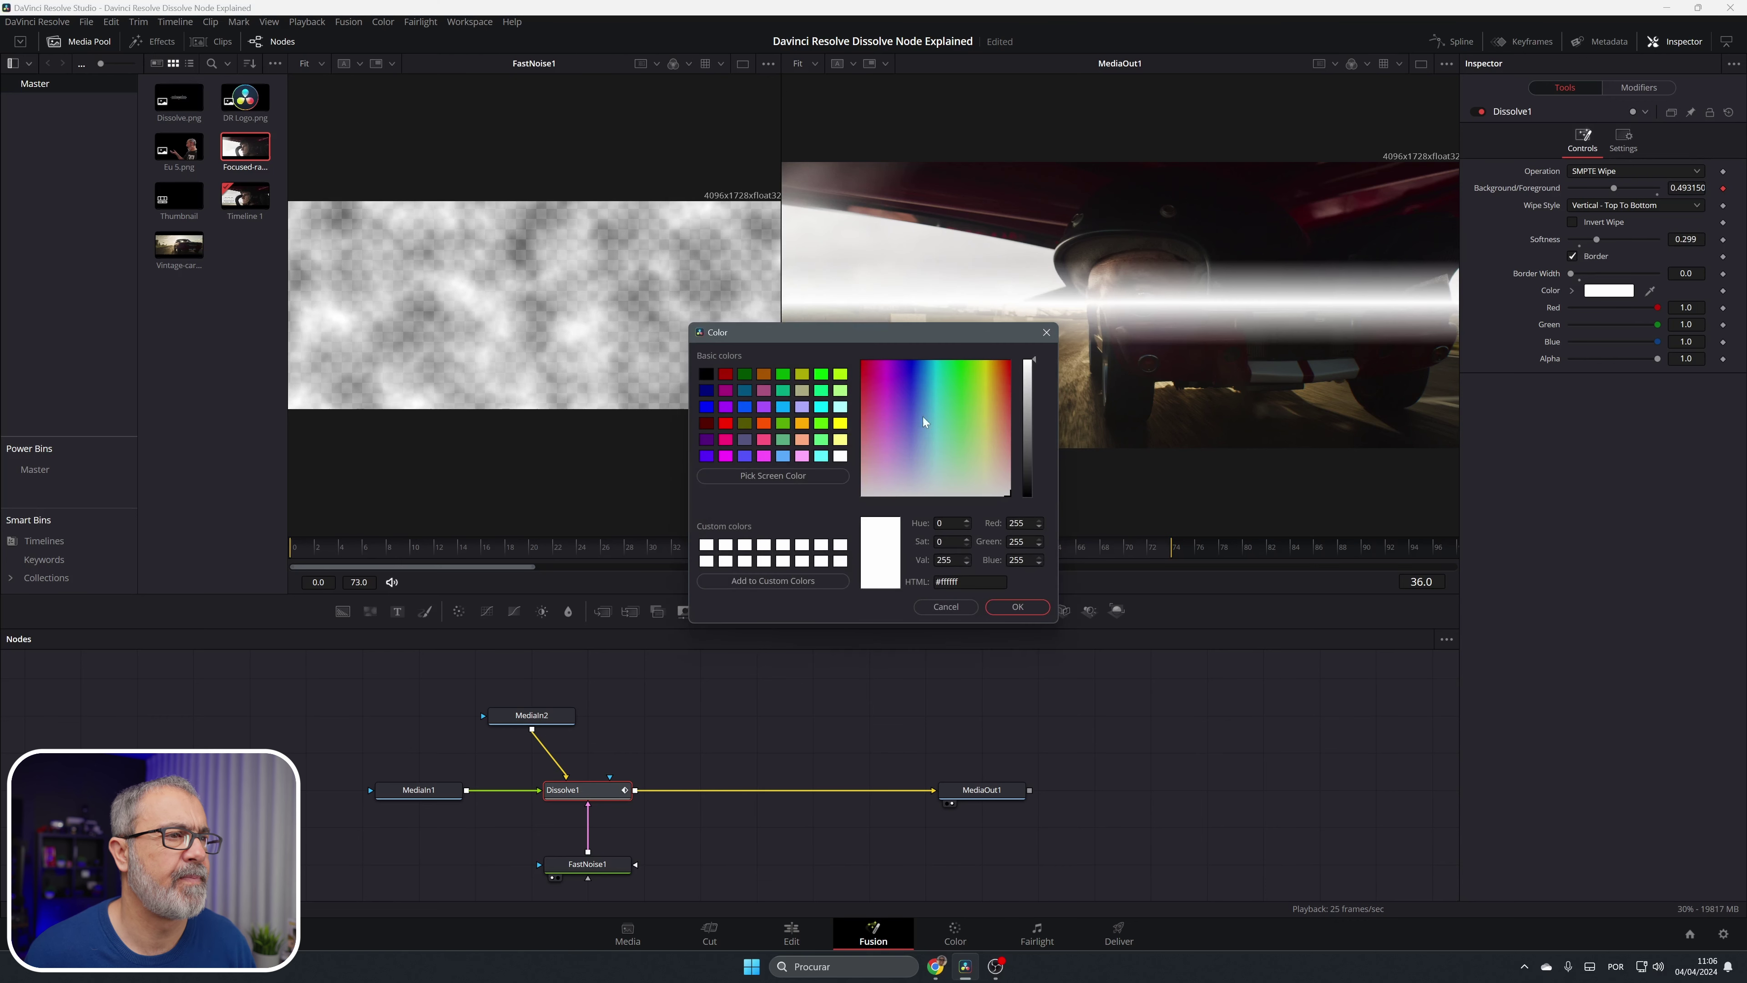
pyautogui.click(1011, 361)
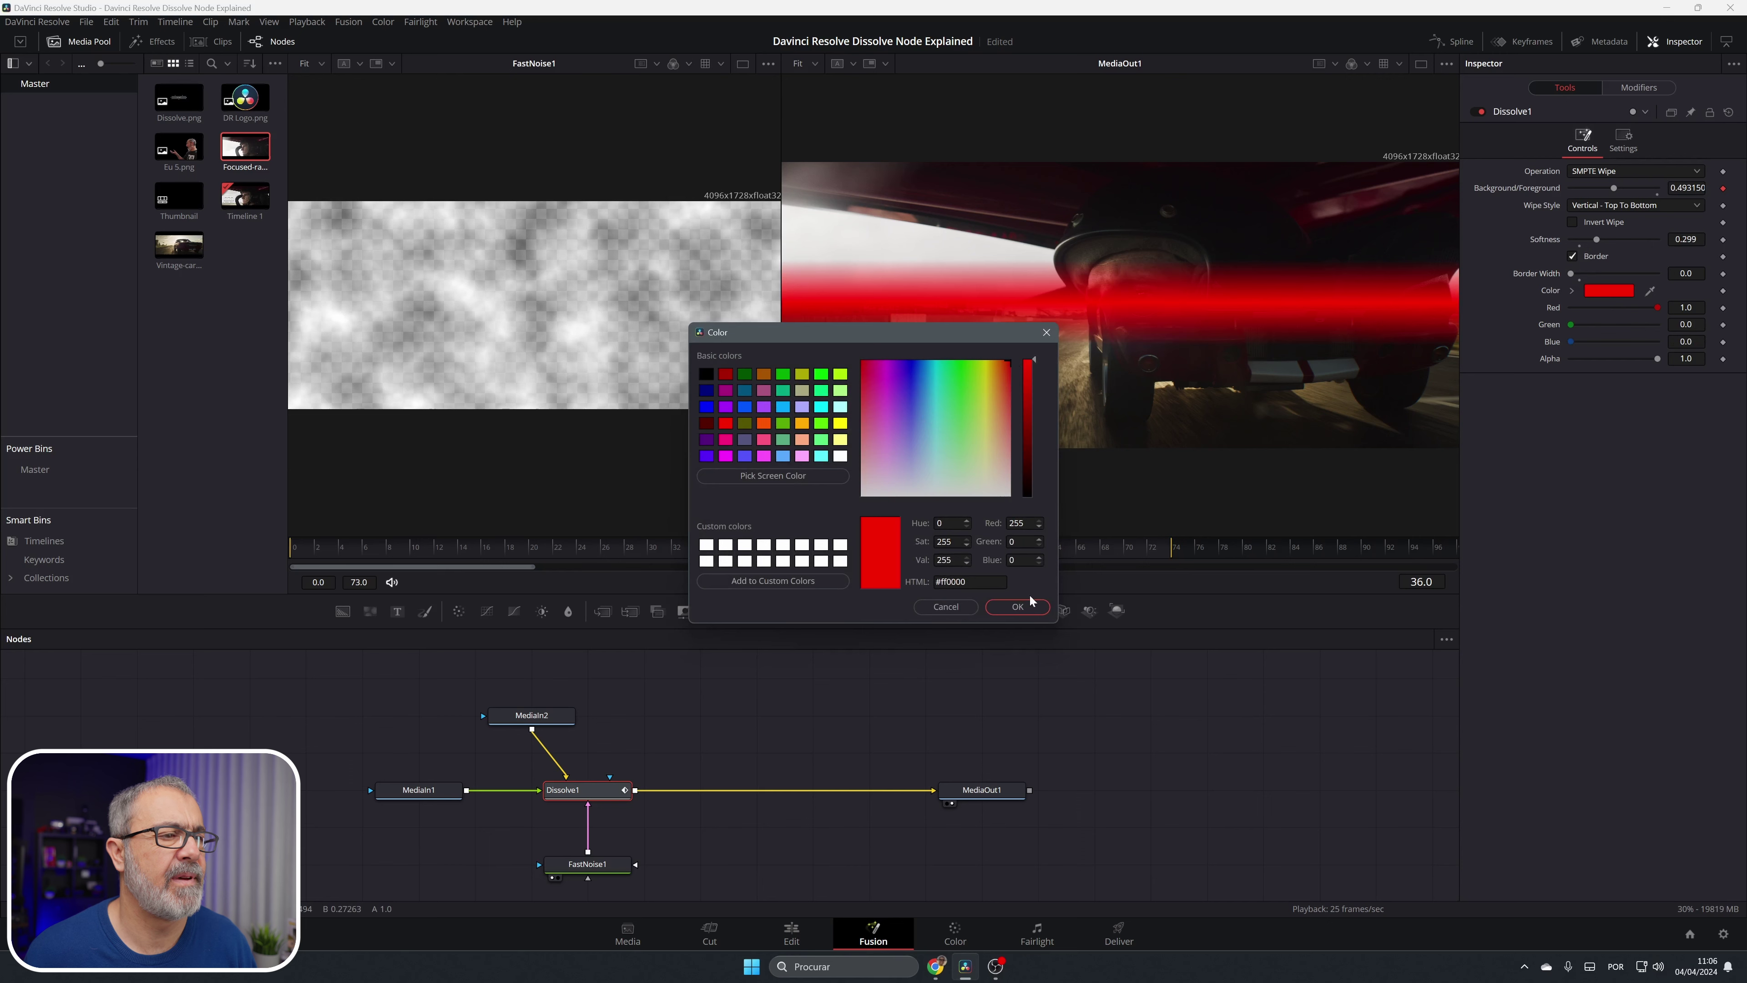
pyautogui.click(1030, 610)
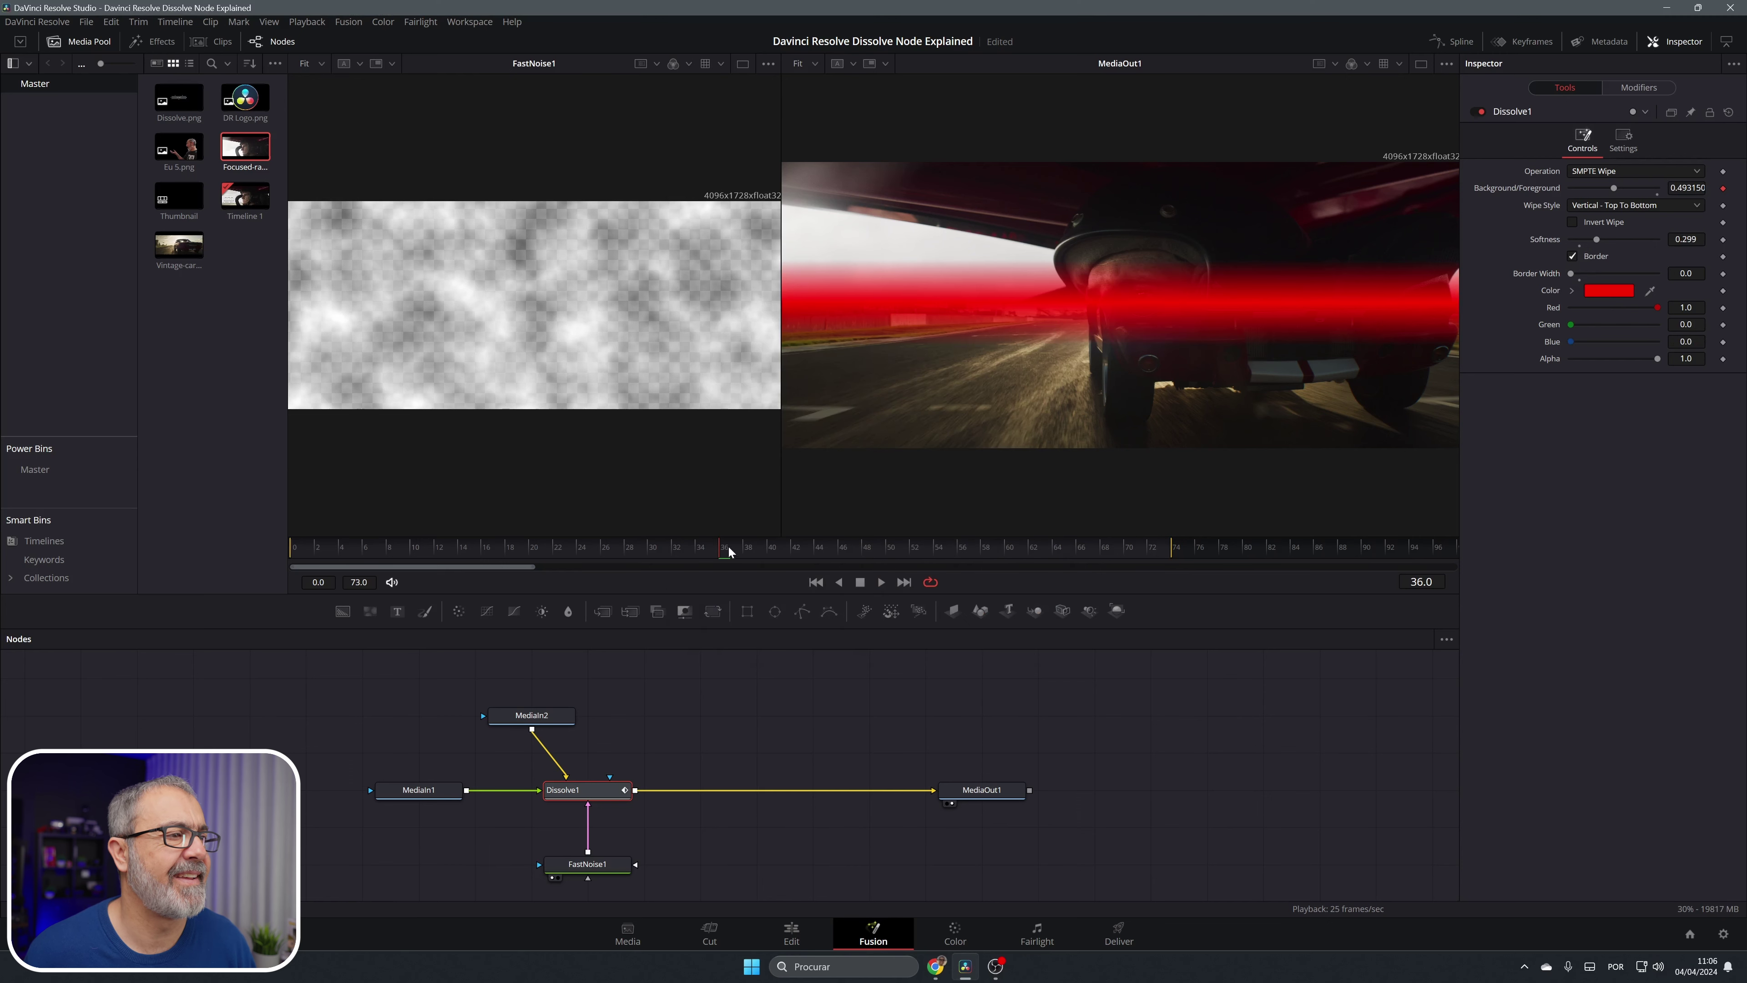
pyautogui.moveTo(727, 545); pyautogui.dragTo(219, 570)
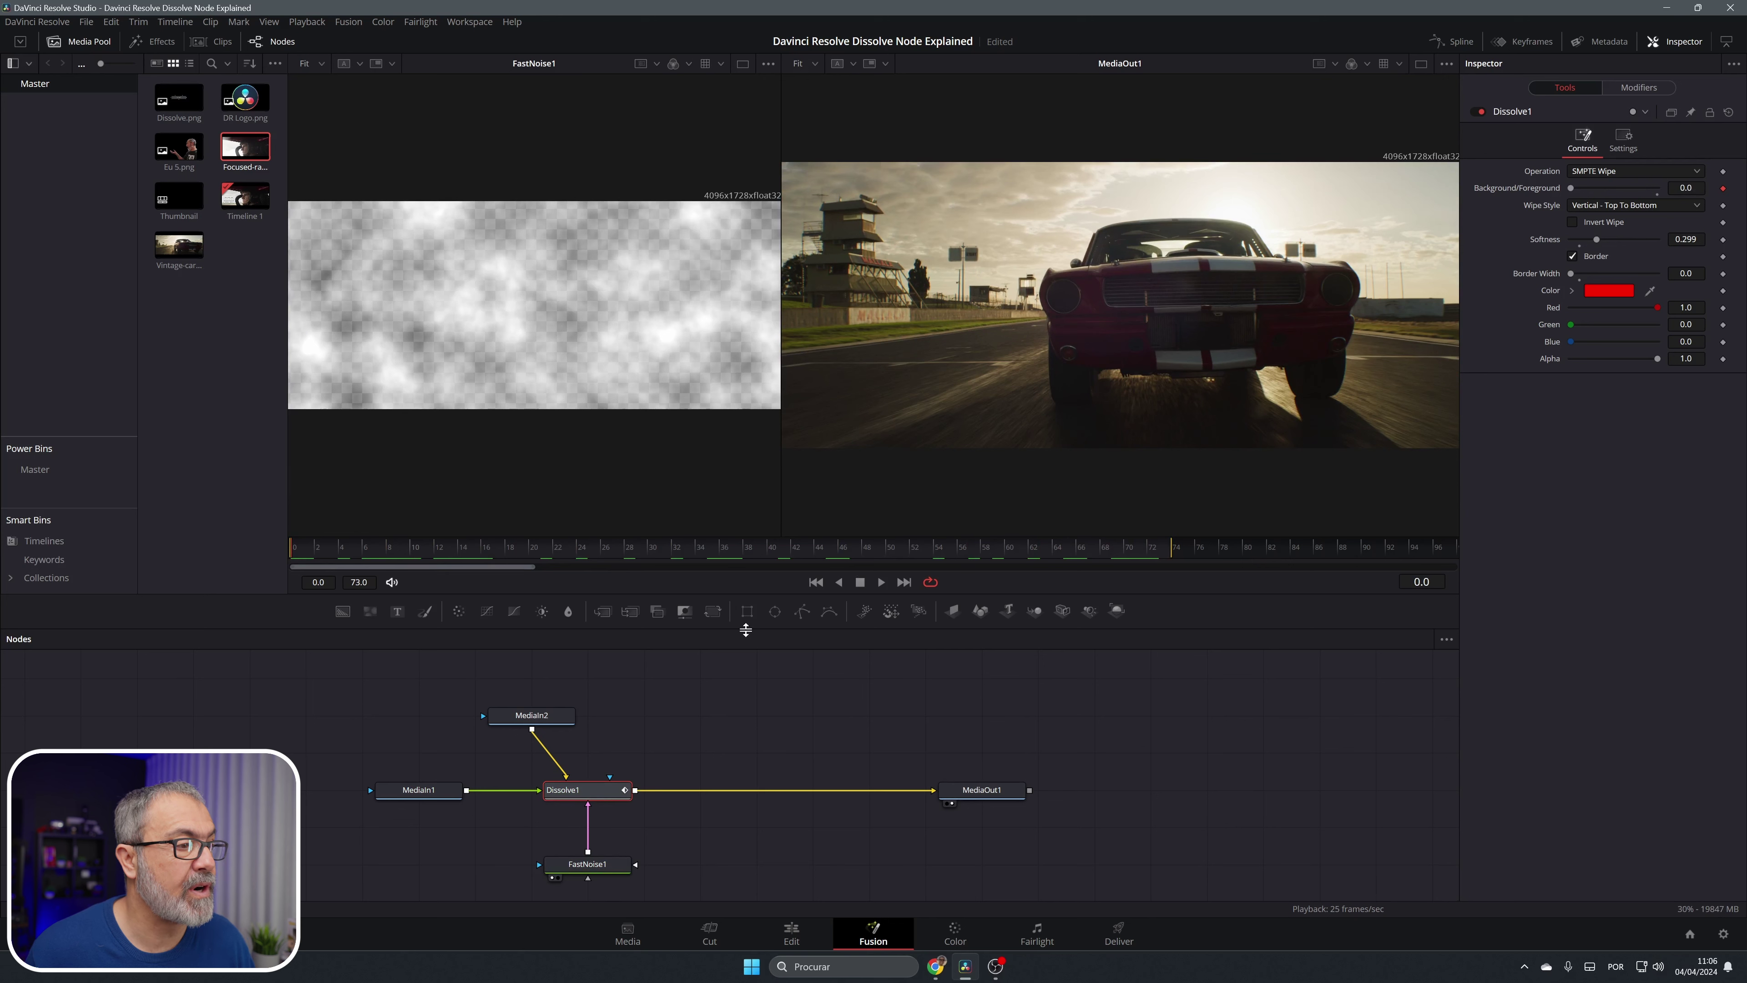
# - Add a Rectangle mask connected to the Dissolve node's mask input and set the wipe style to Horizontal - Left To Right
pyautogui.moveTo(747, 610); pyautogui.dragTo(609, 777)
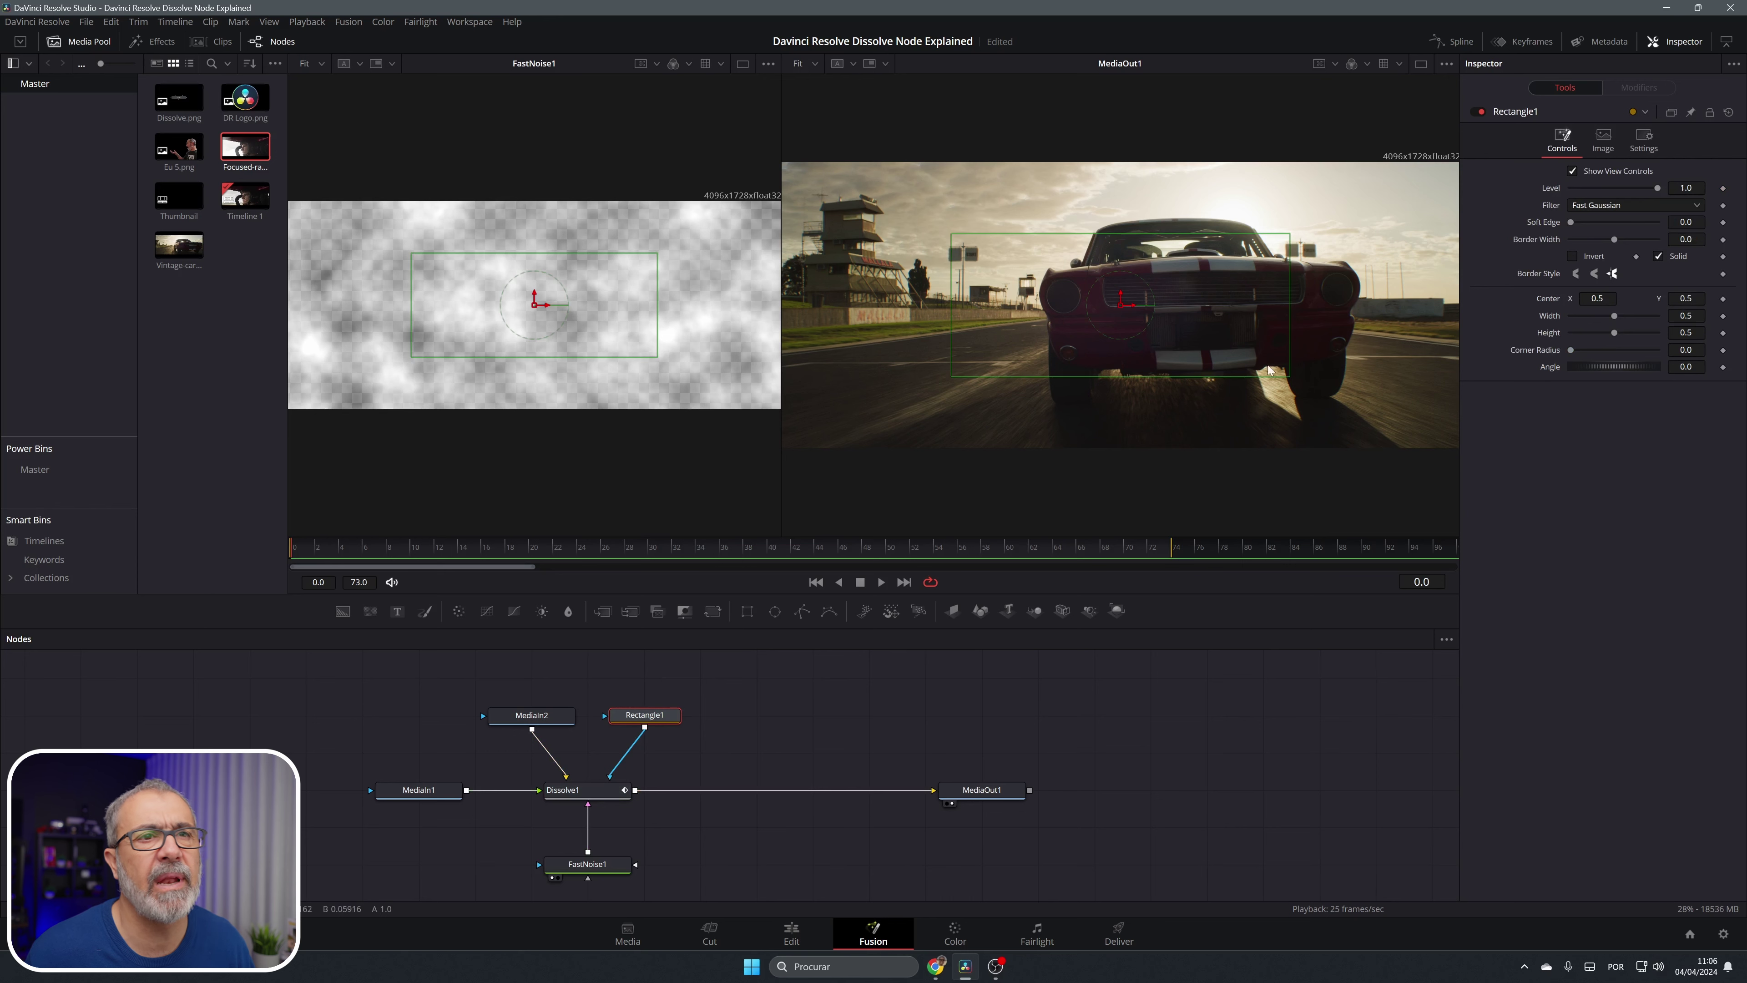
pyautogui.click(600, 797)
pyautogui.click(1627, 206)
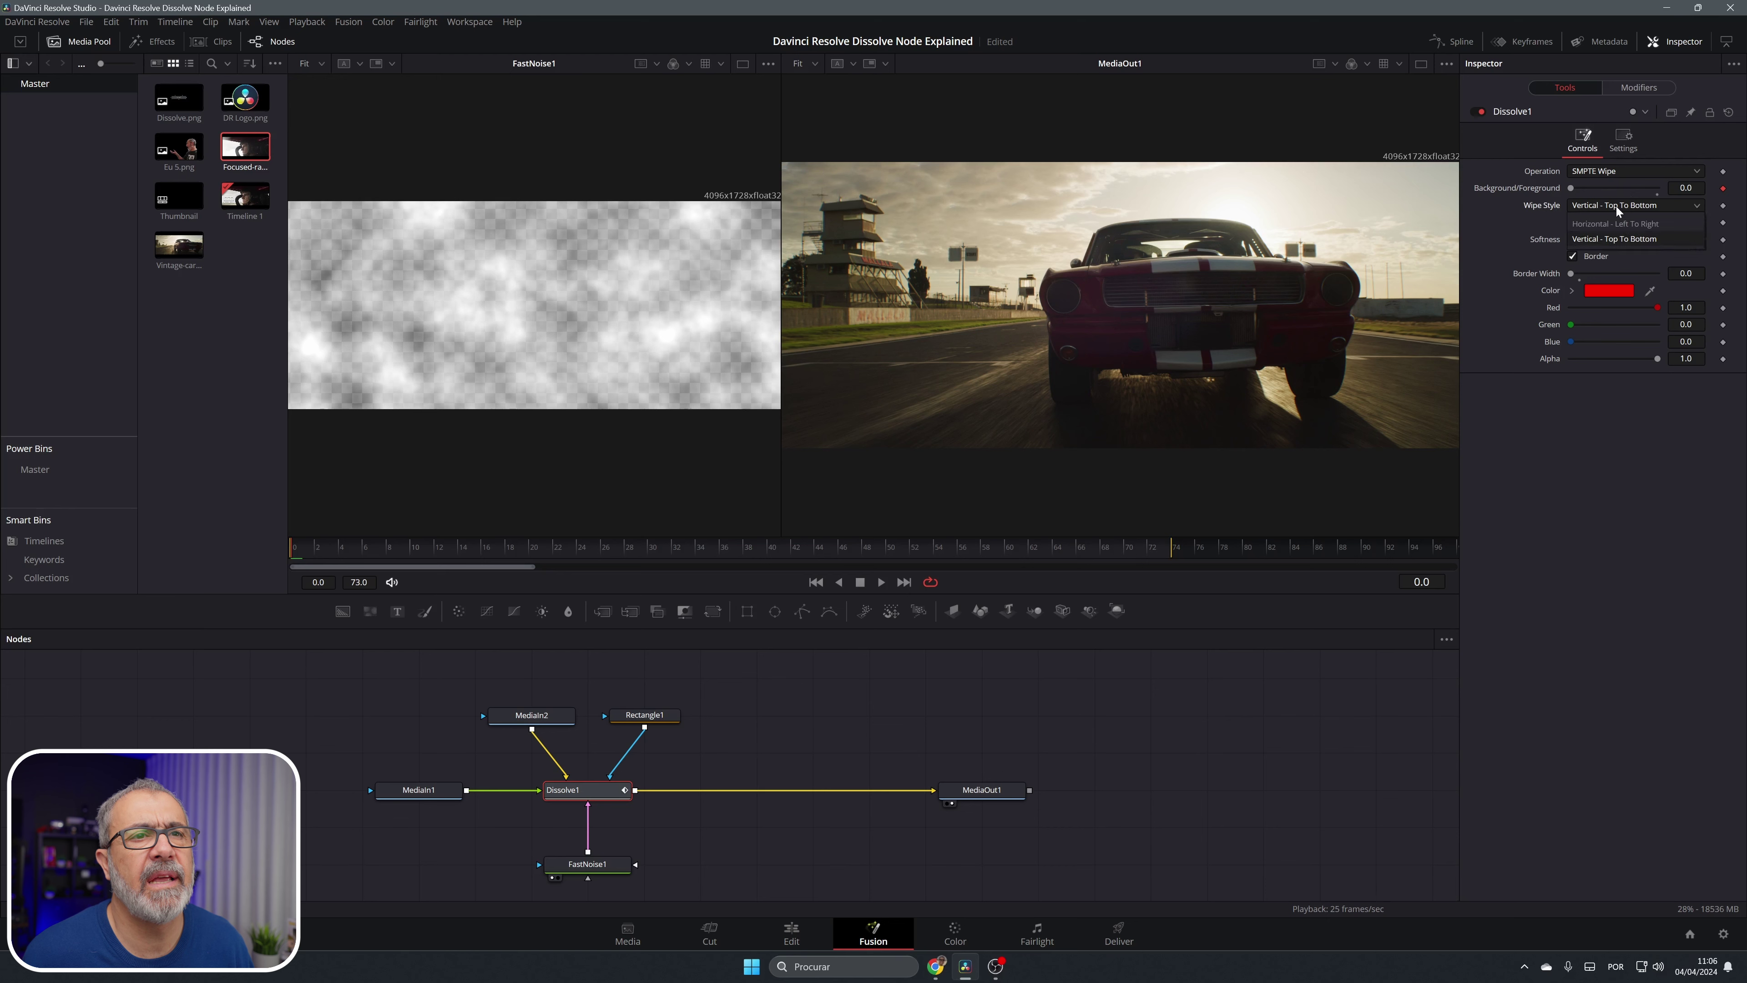
pyautogui.click(1611, 224)
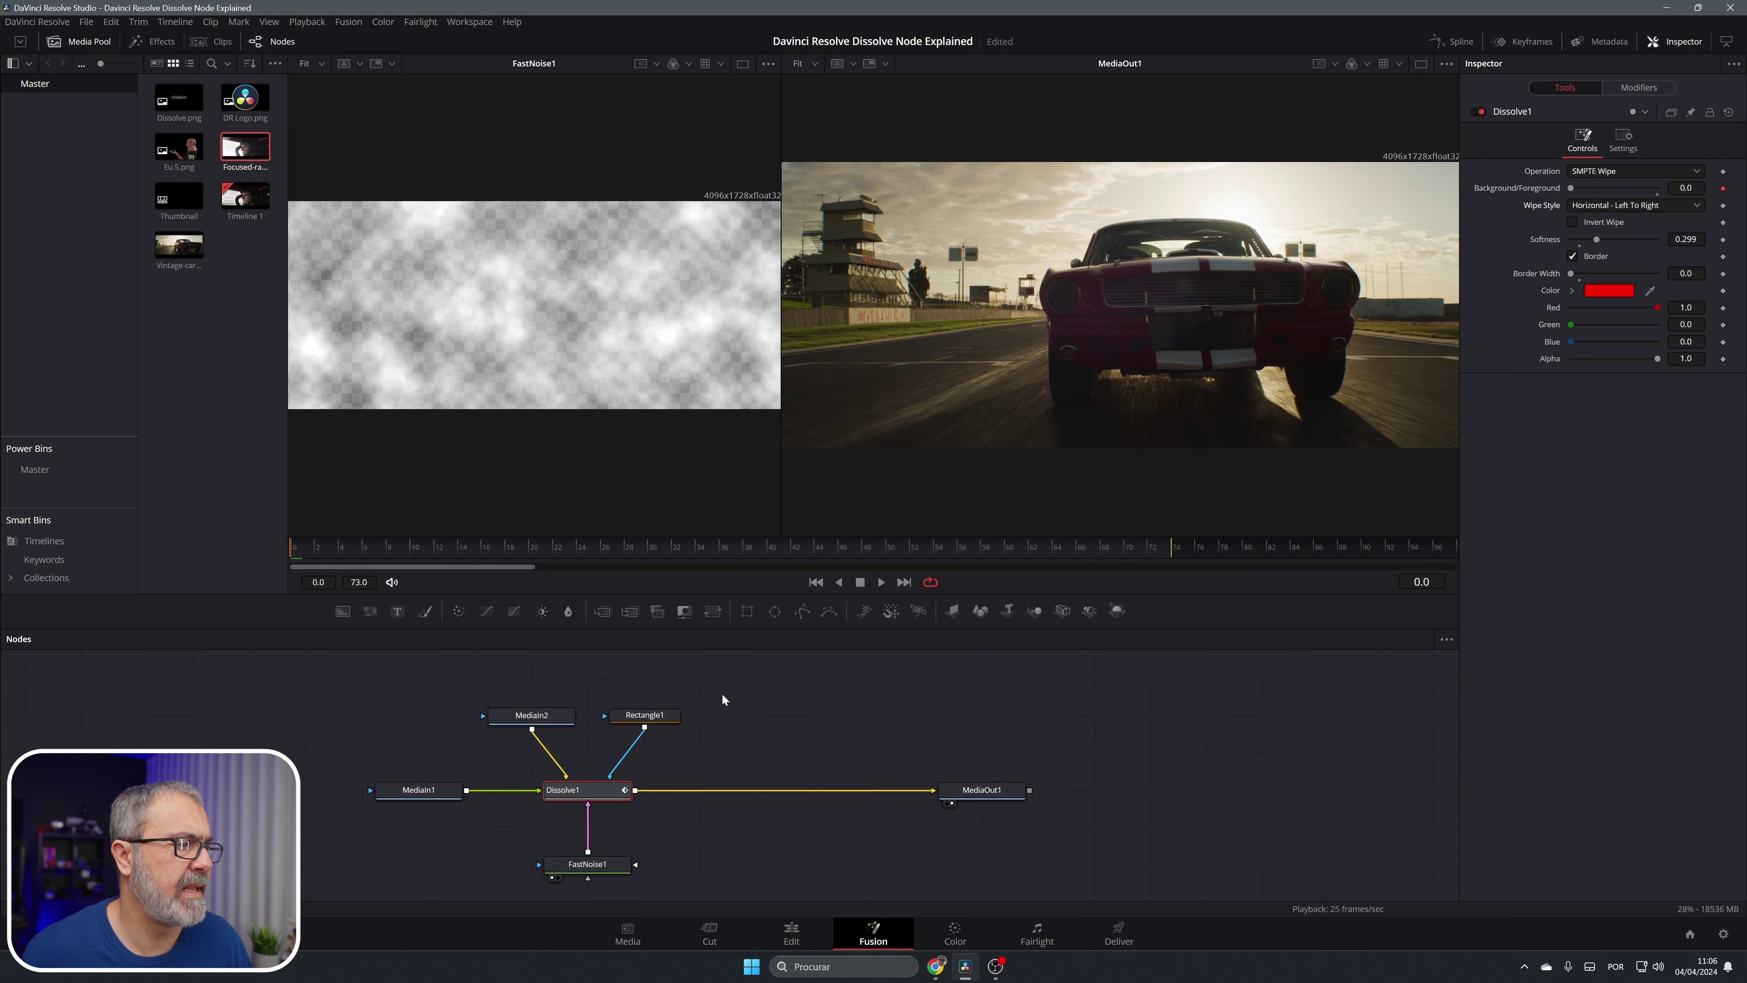
# - Set the Rectangle mask's height to 1.0 and center X to 0.76, and preview the masked wipe through frame 81
pyautogui.click(639, 716)
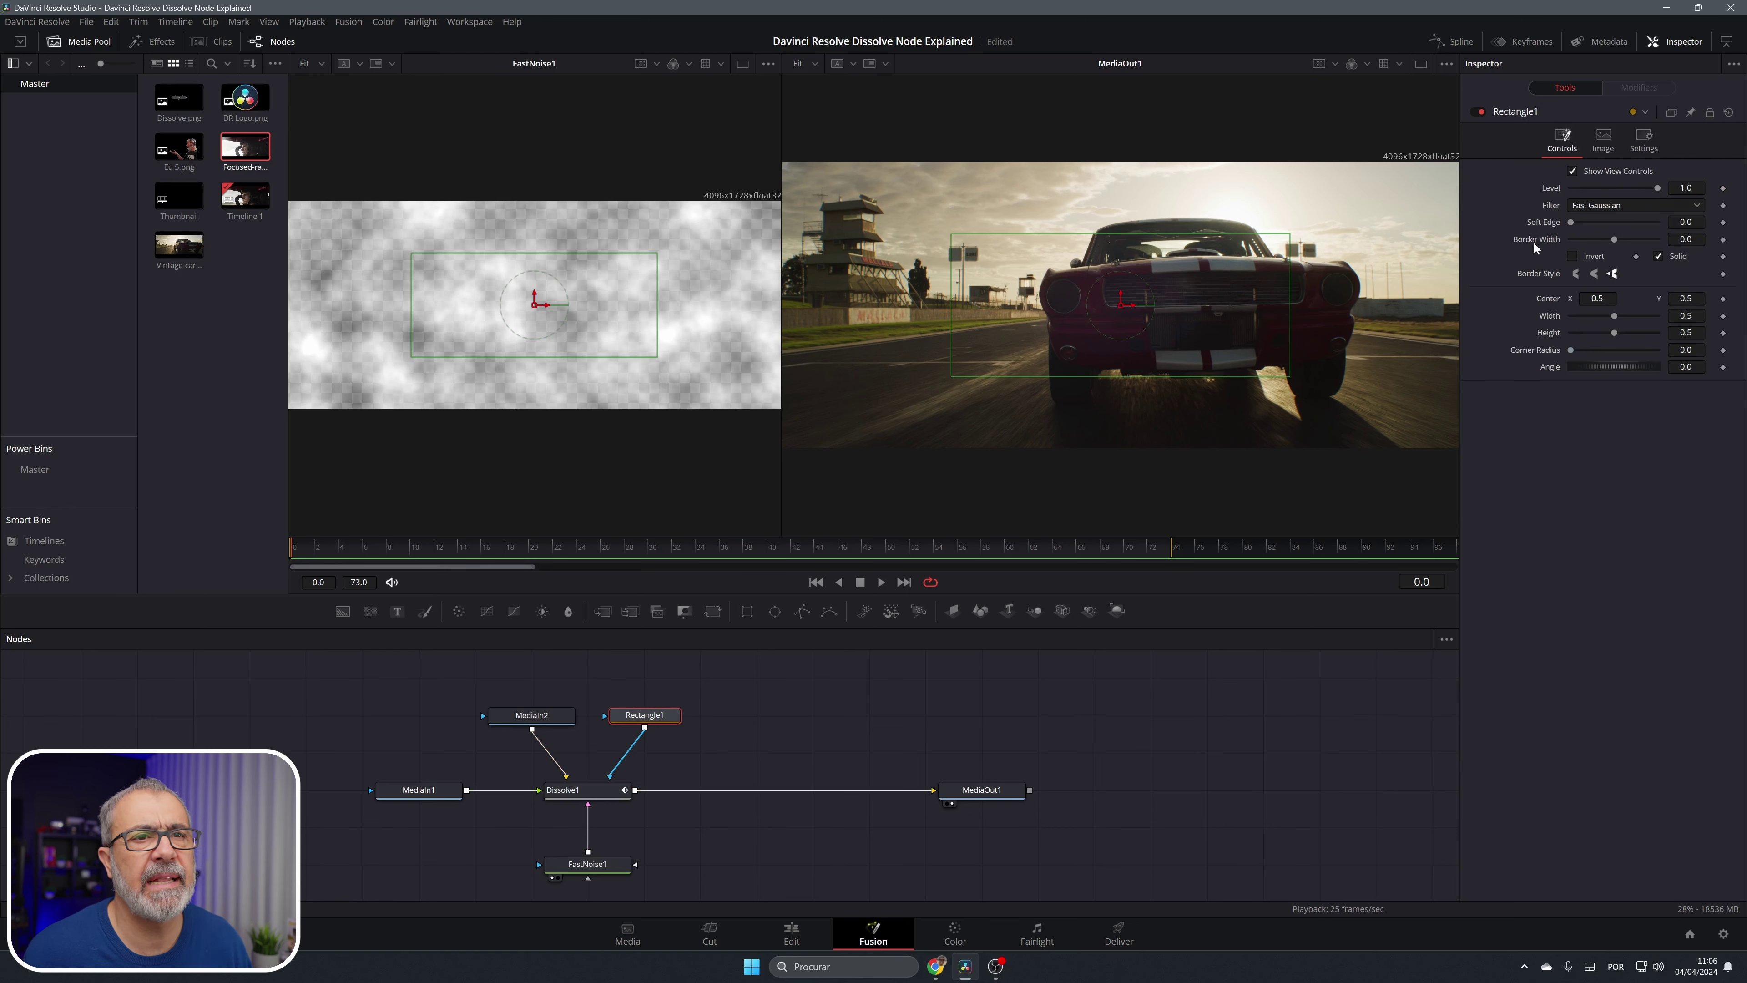
pyautogui.moveTo(1615, 333); pyautogui.dragTo(1658, 333)
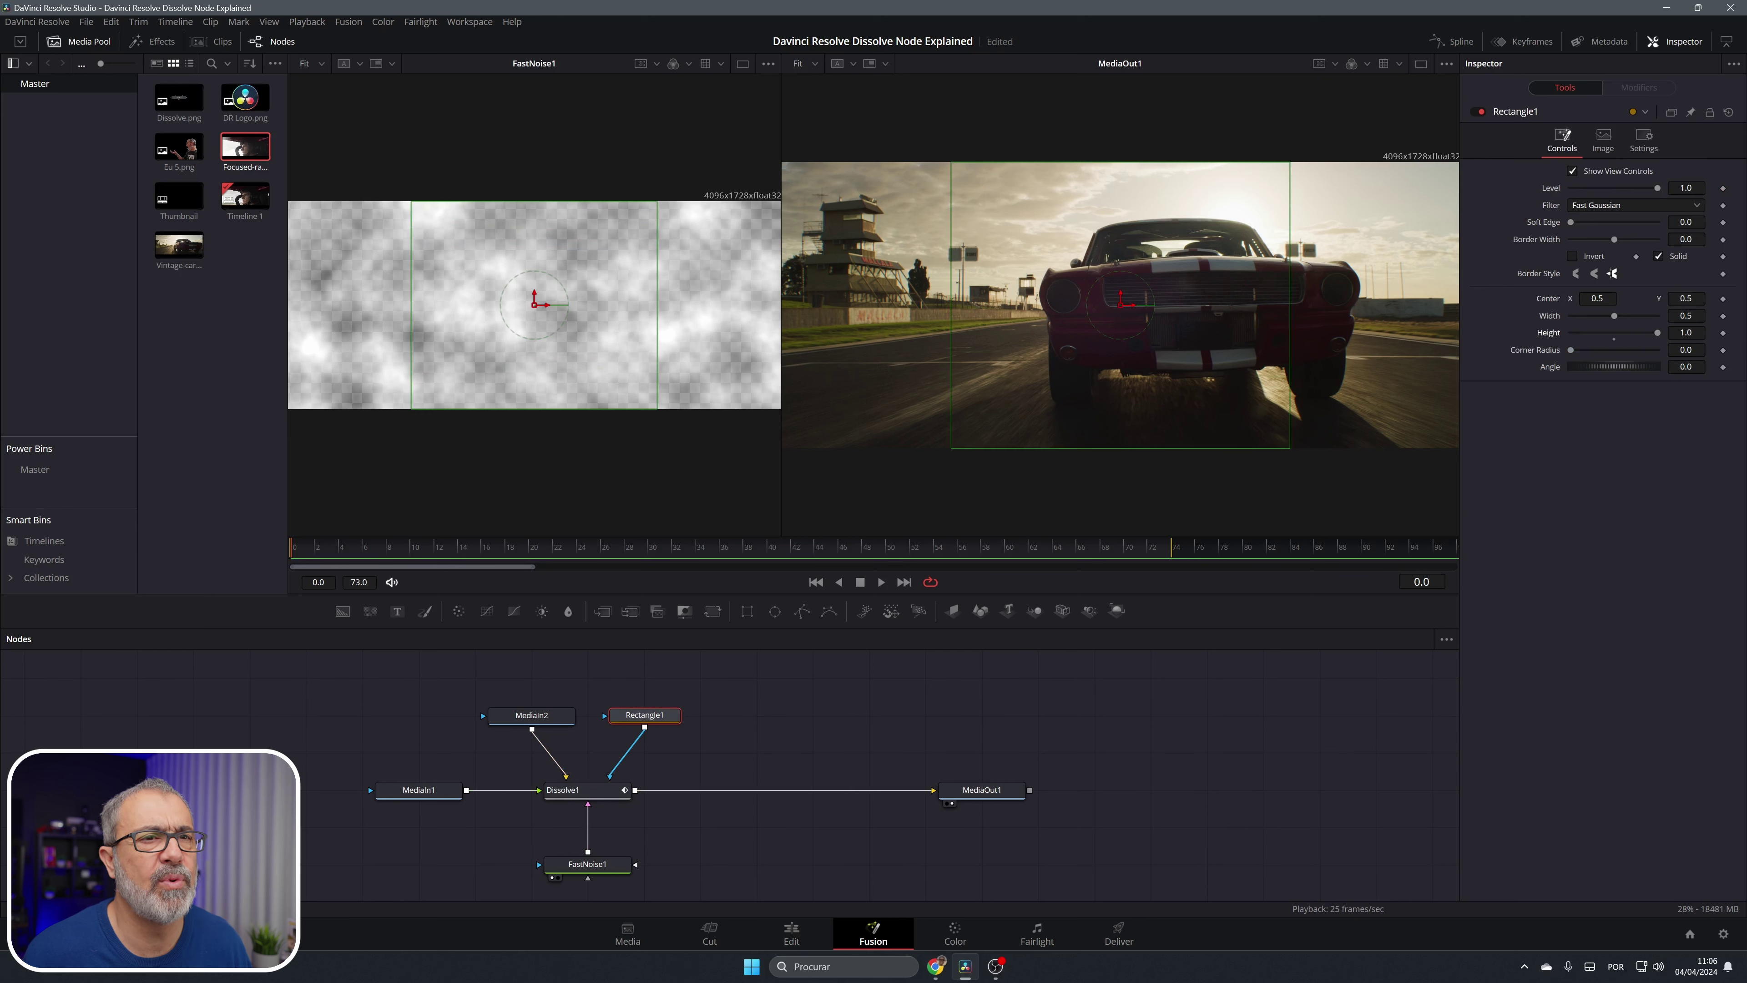
pyautogui.moveTo(1076, 347); pyautogui.dragTo(1252, 348)
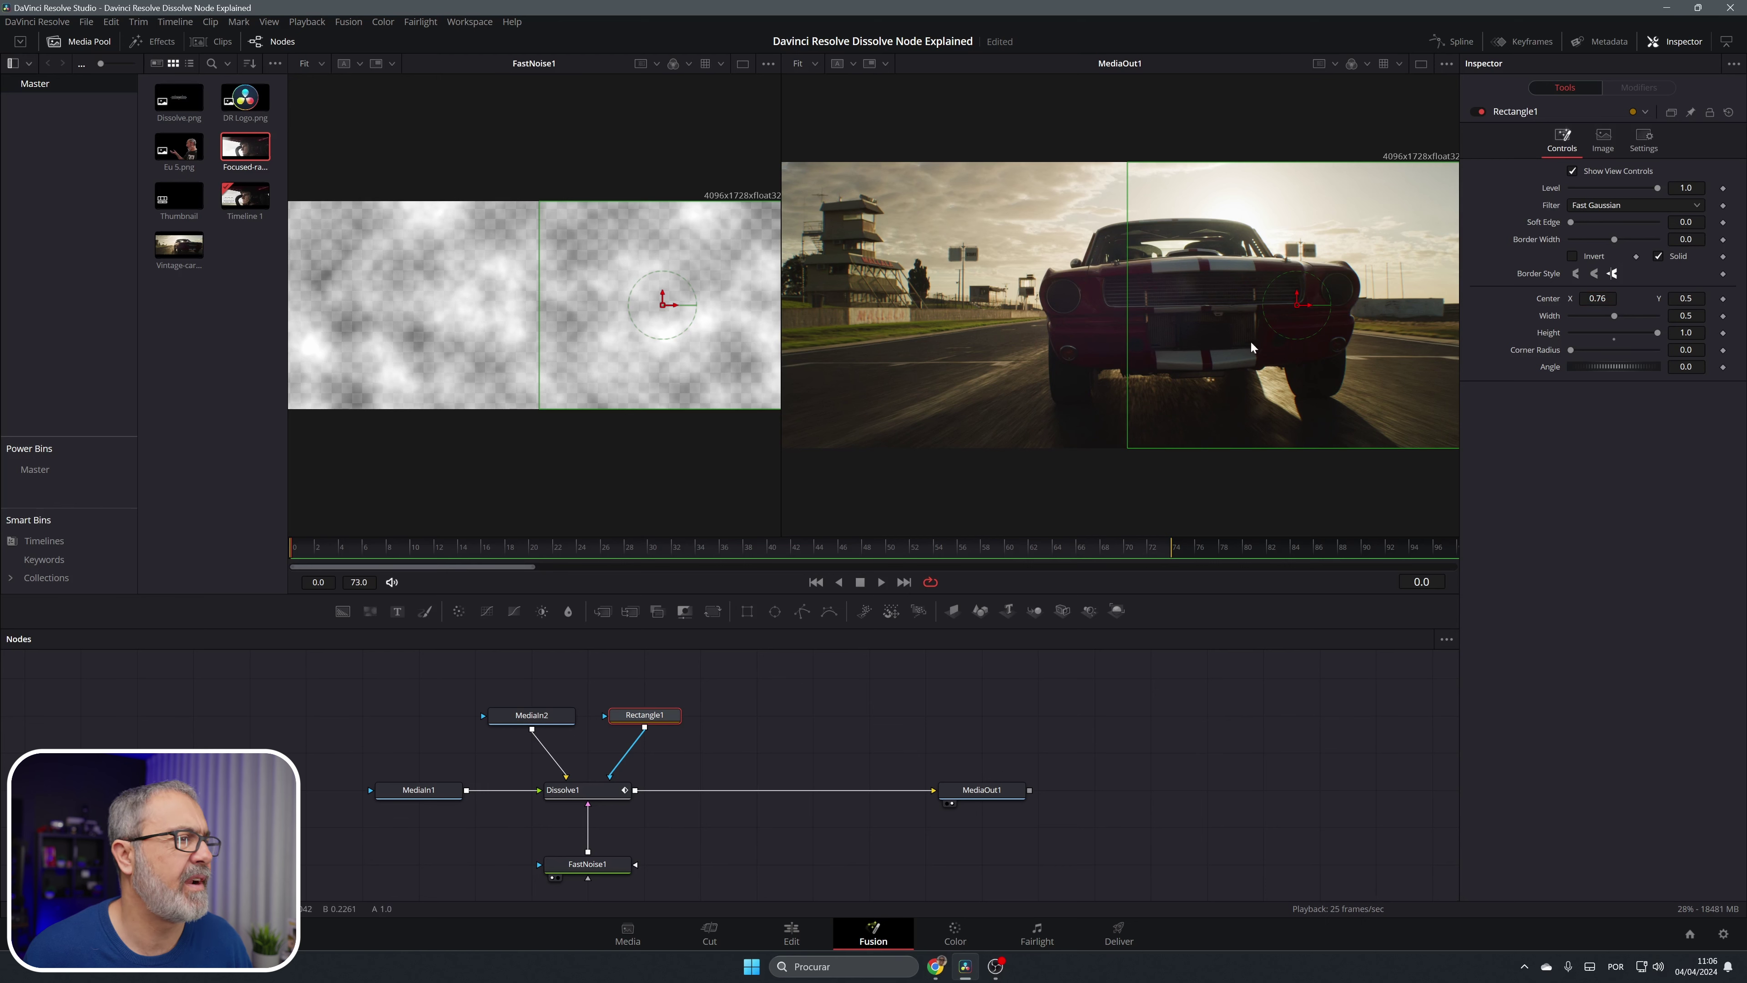
pyautogui.moveTo(321, 547); pyautogui.dragTo(1264, 544)
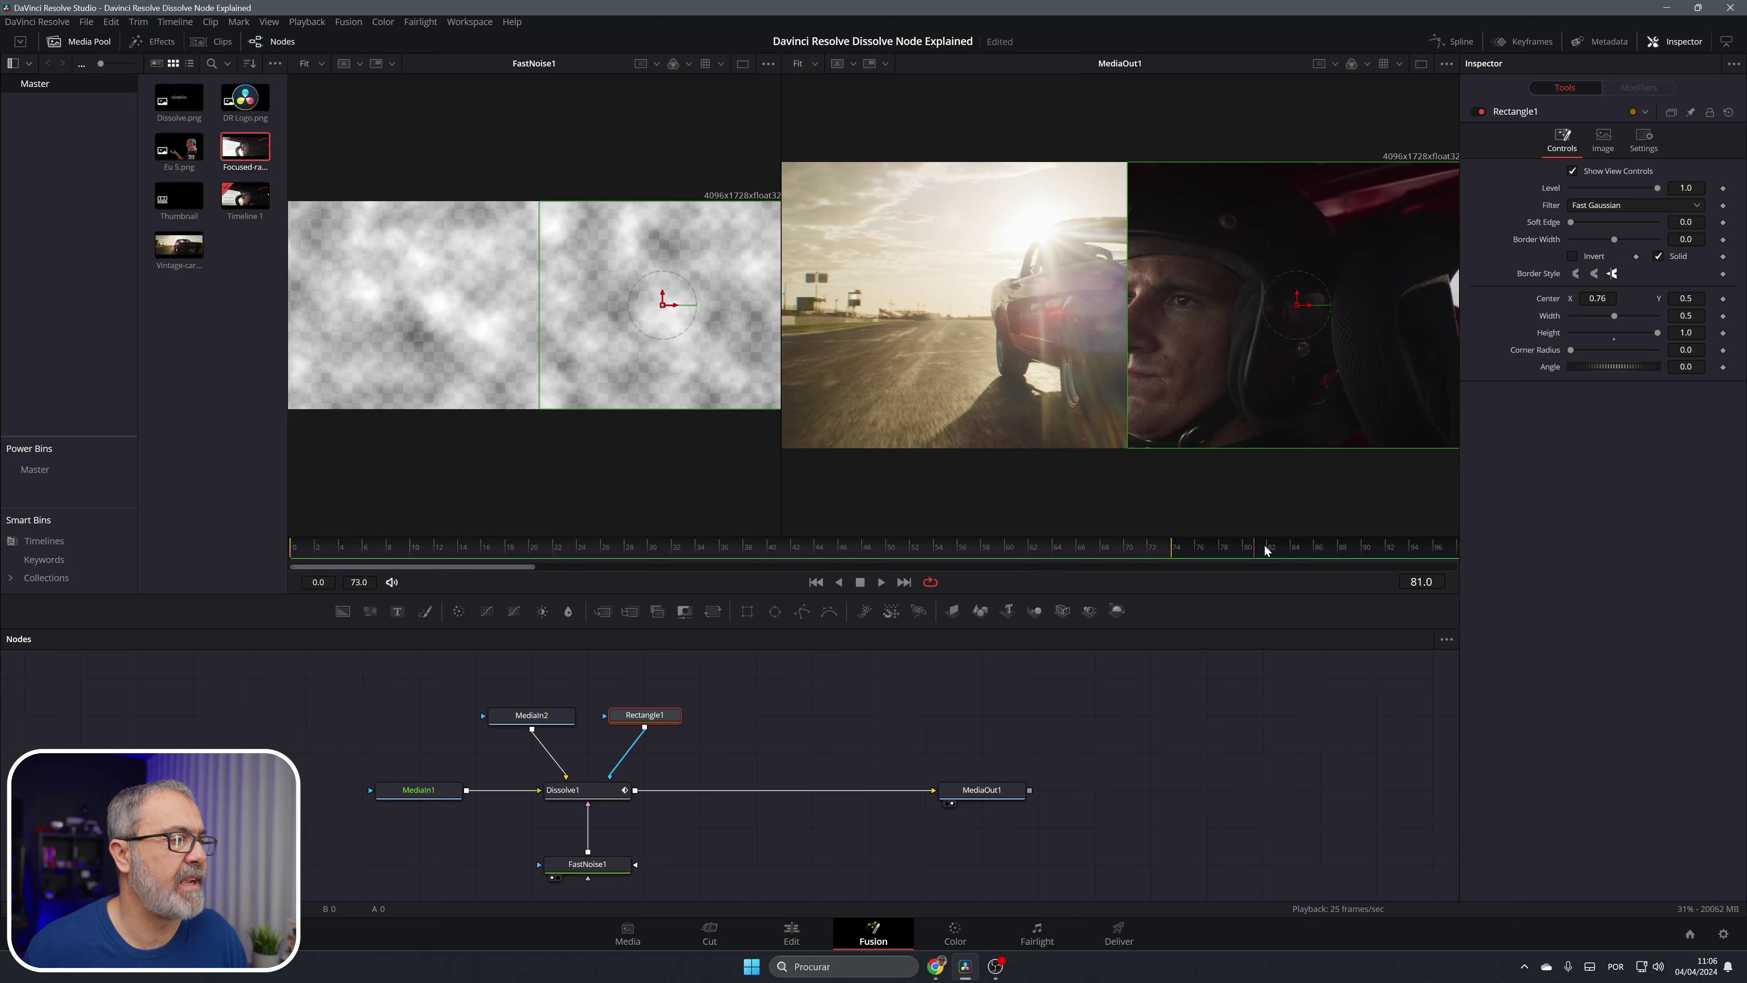
pyautogui.click(538, 714)
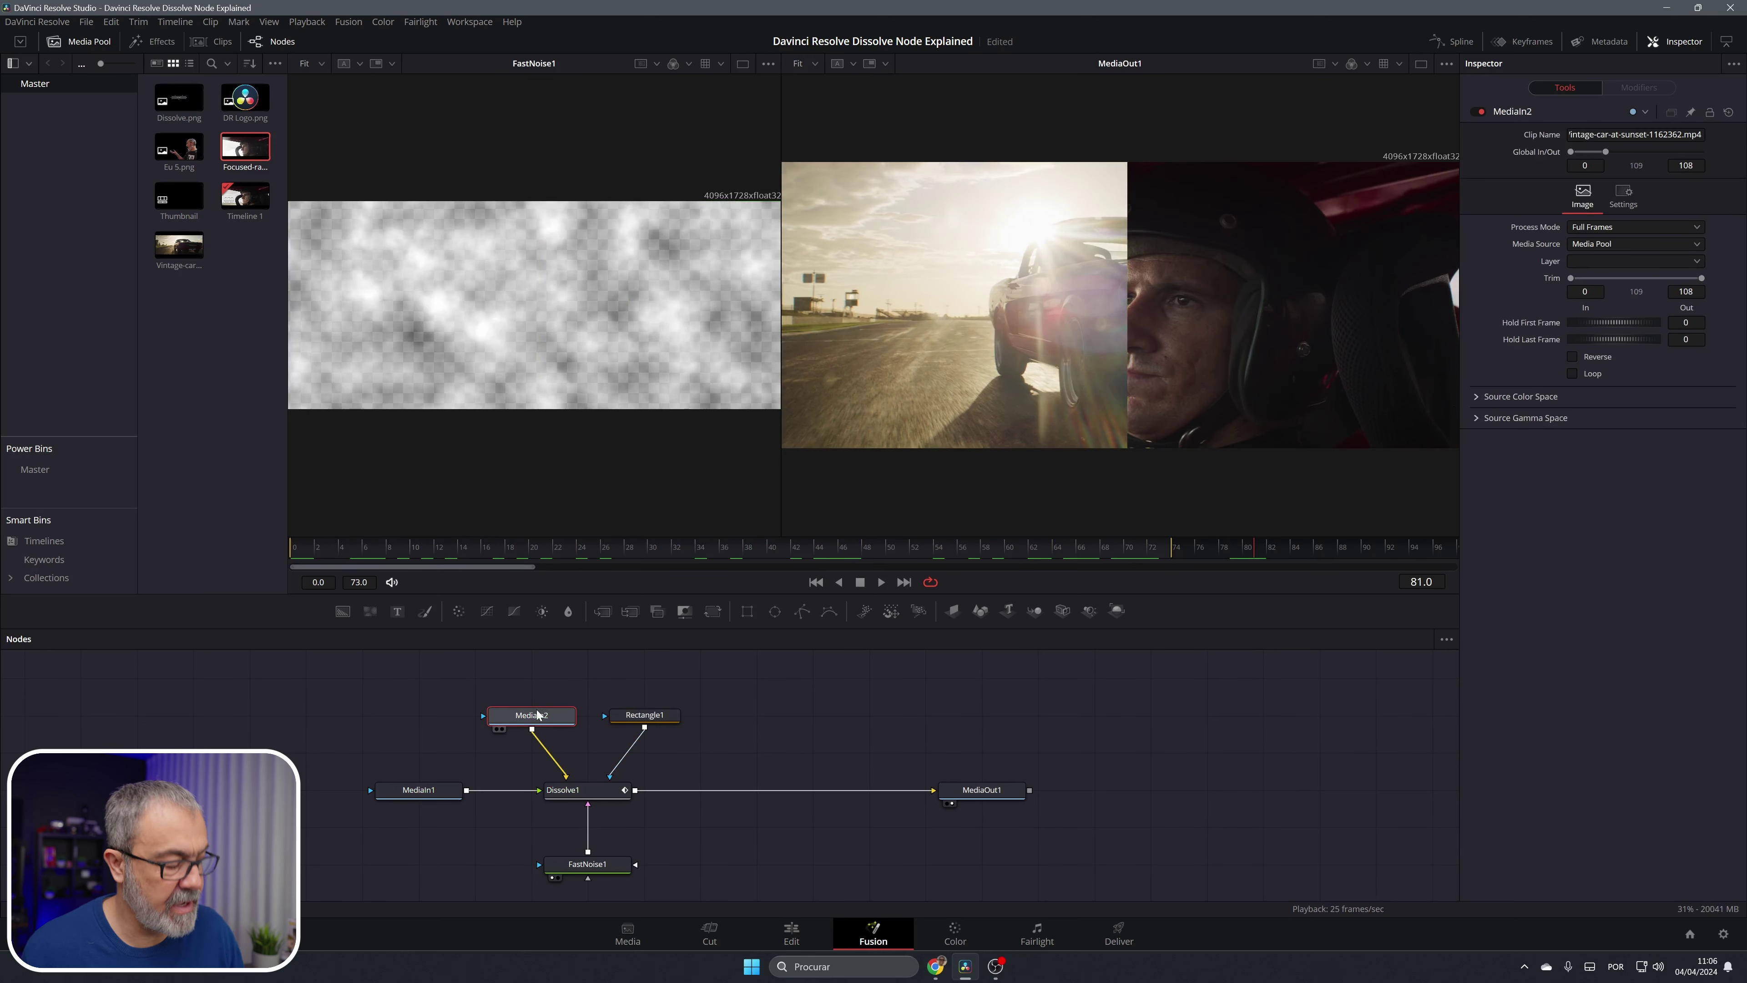
pyautogui.hotkey('shift', 'space')
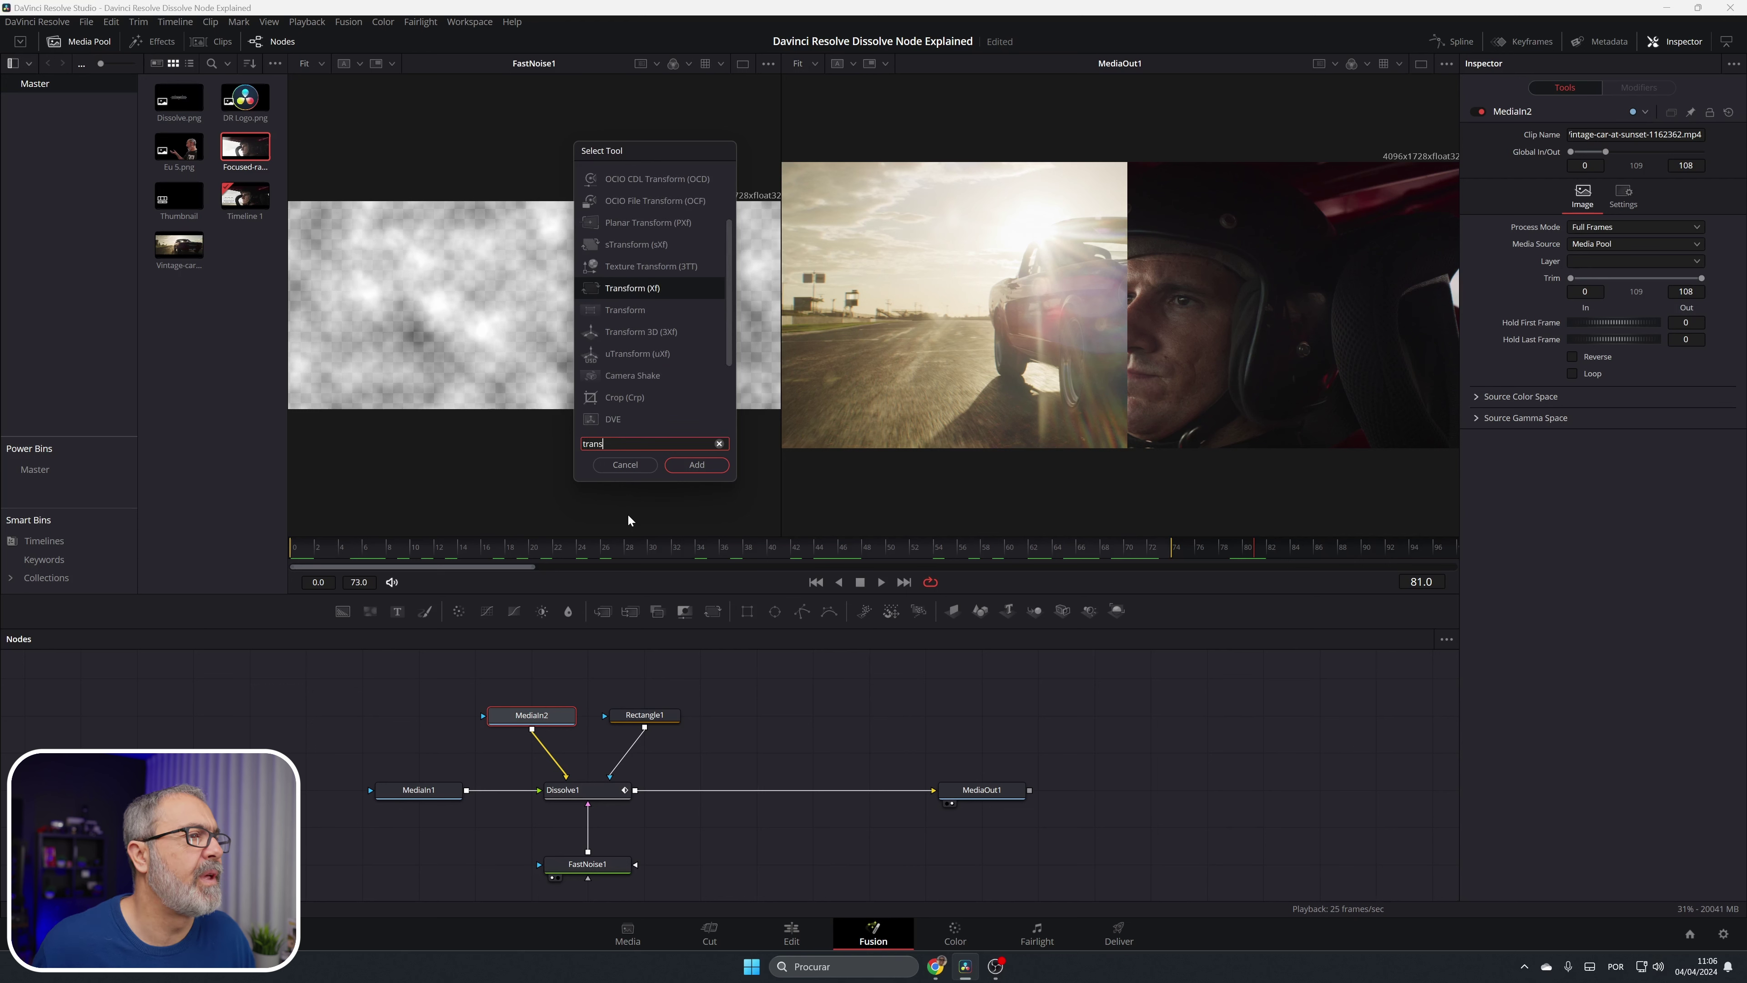
pyautogui.click(707, 467)
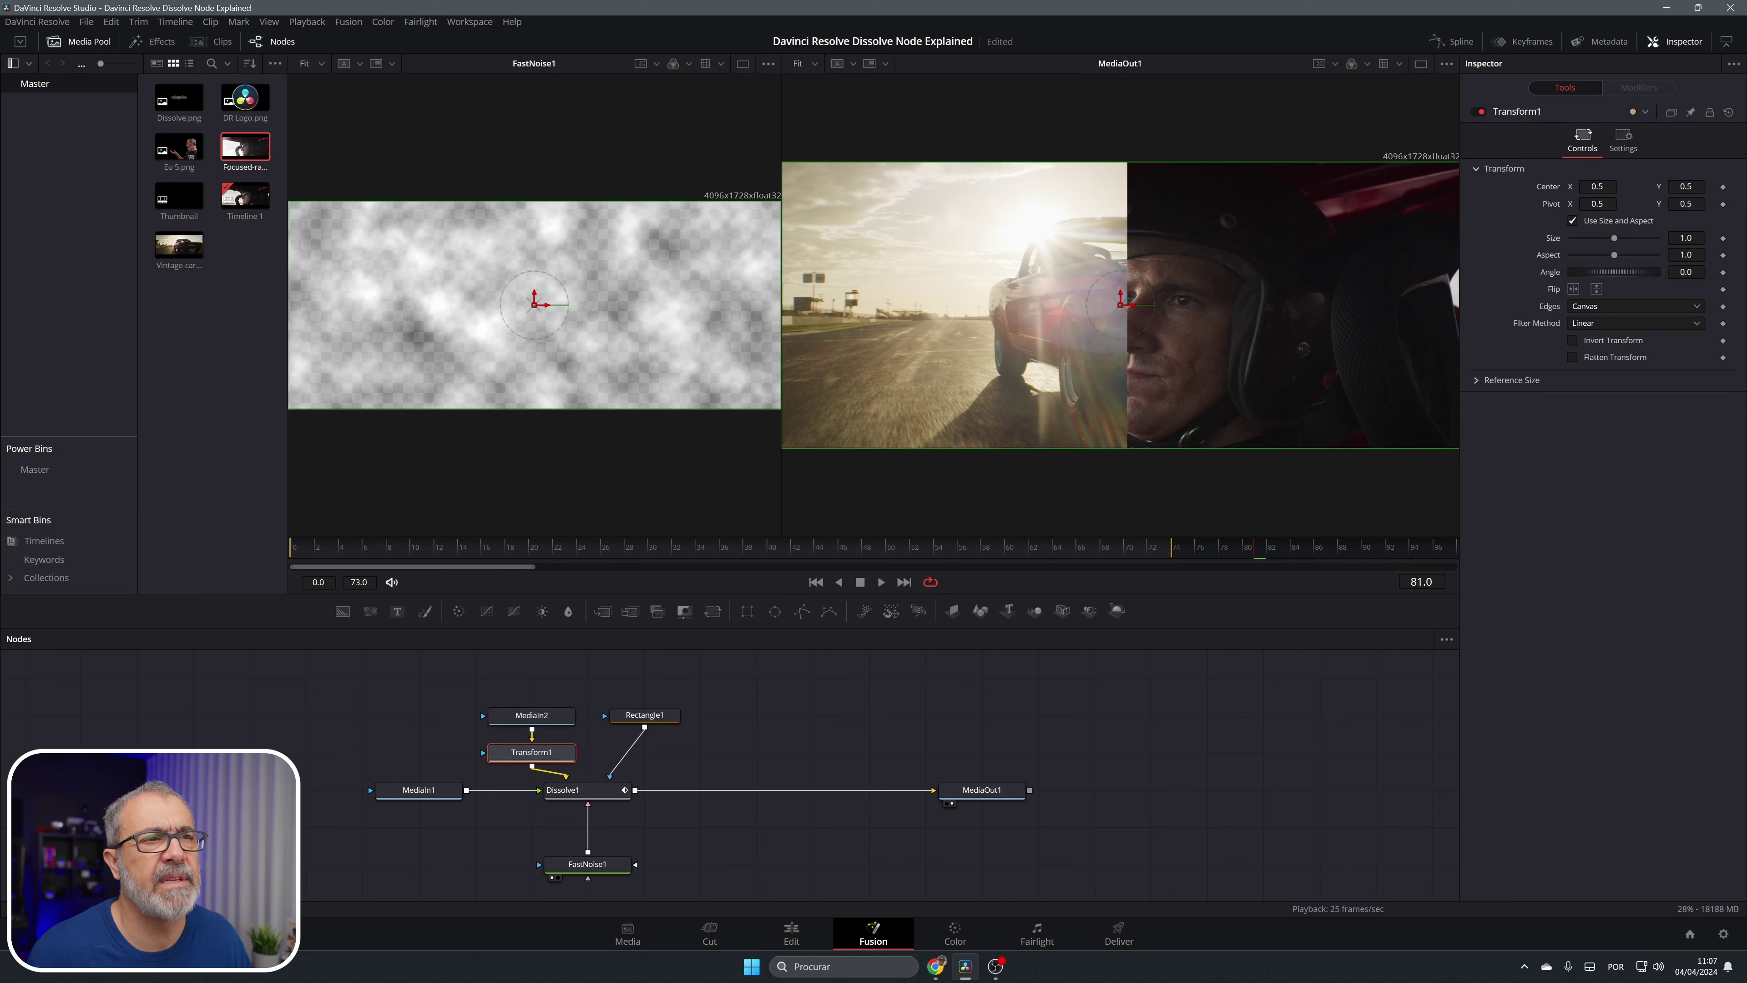
pyautogui.moveTo(1597, 186); pyautogui.dragTo(1604, 185)
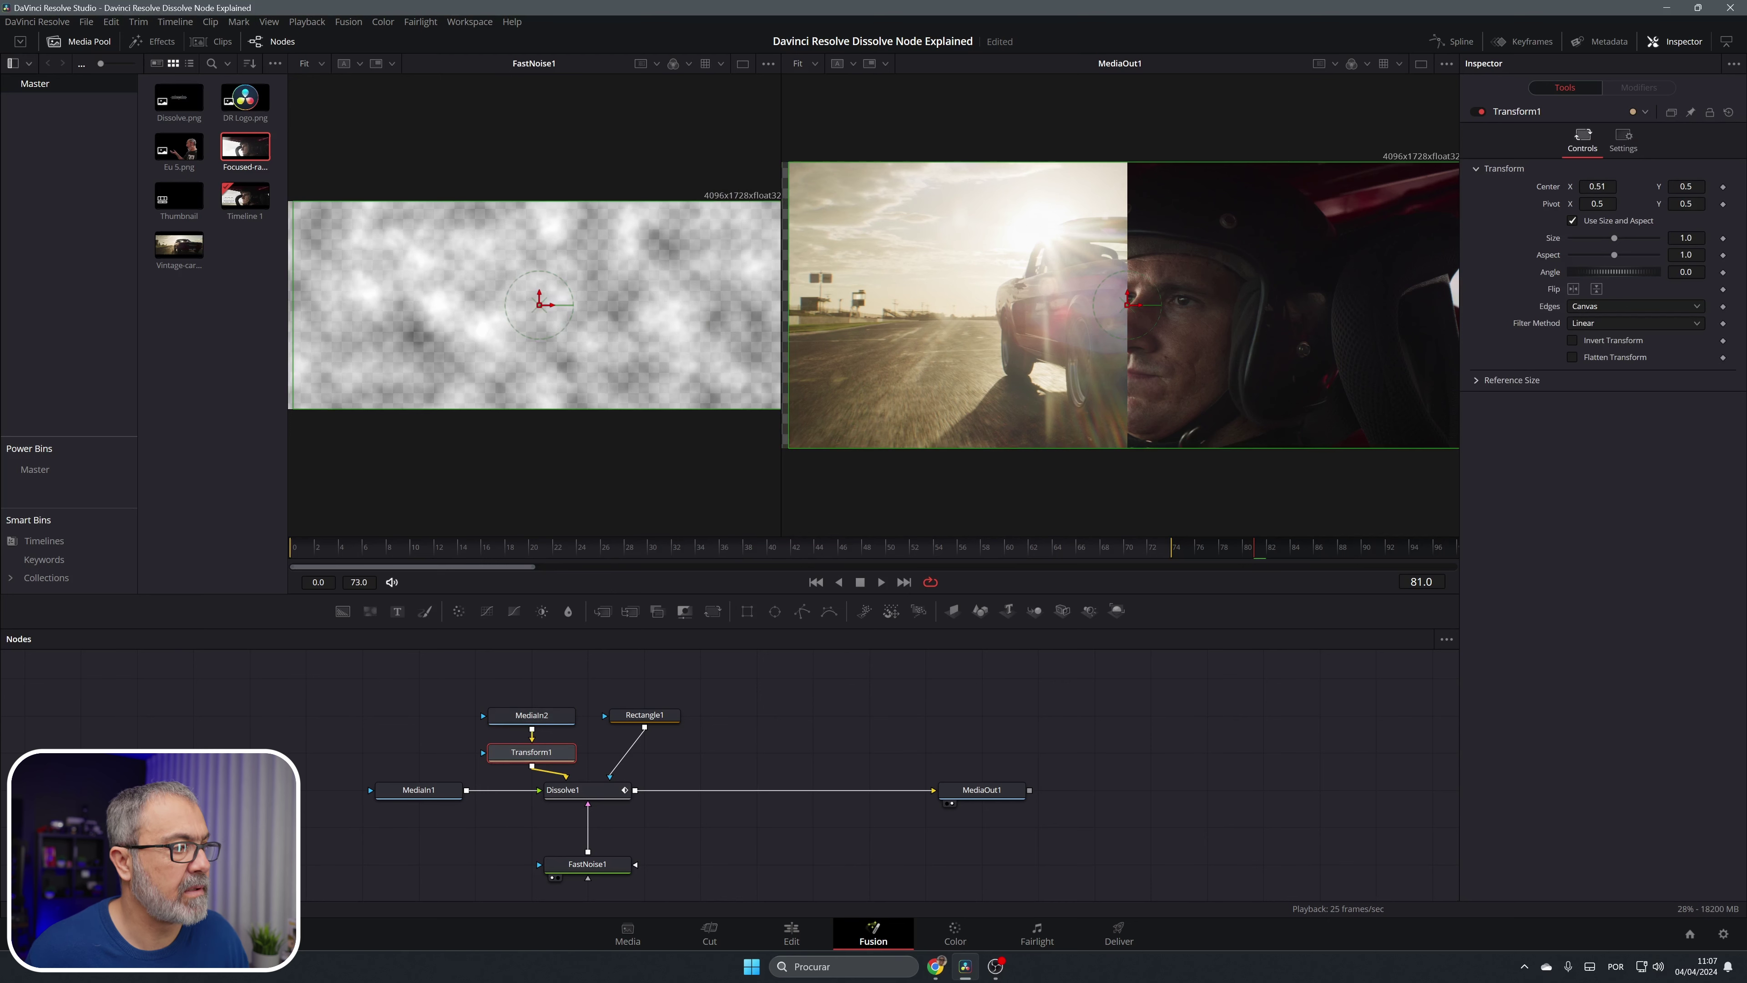
pyautogui.hotkey('ctrl', 'z')
pyautogui.hotkey('ctrl', 'z')
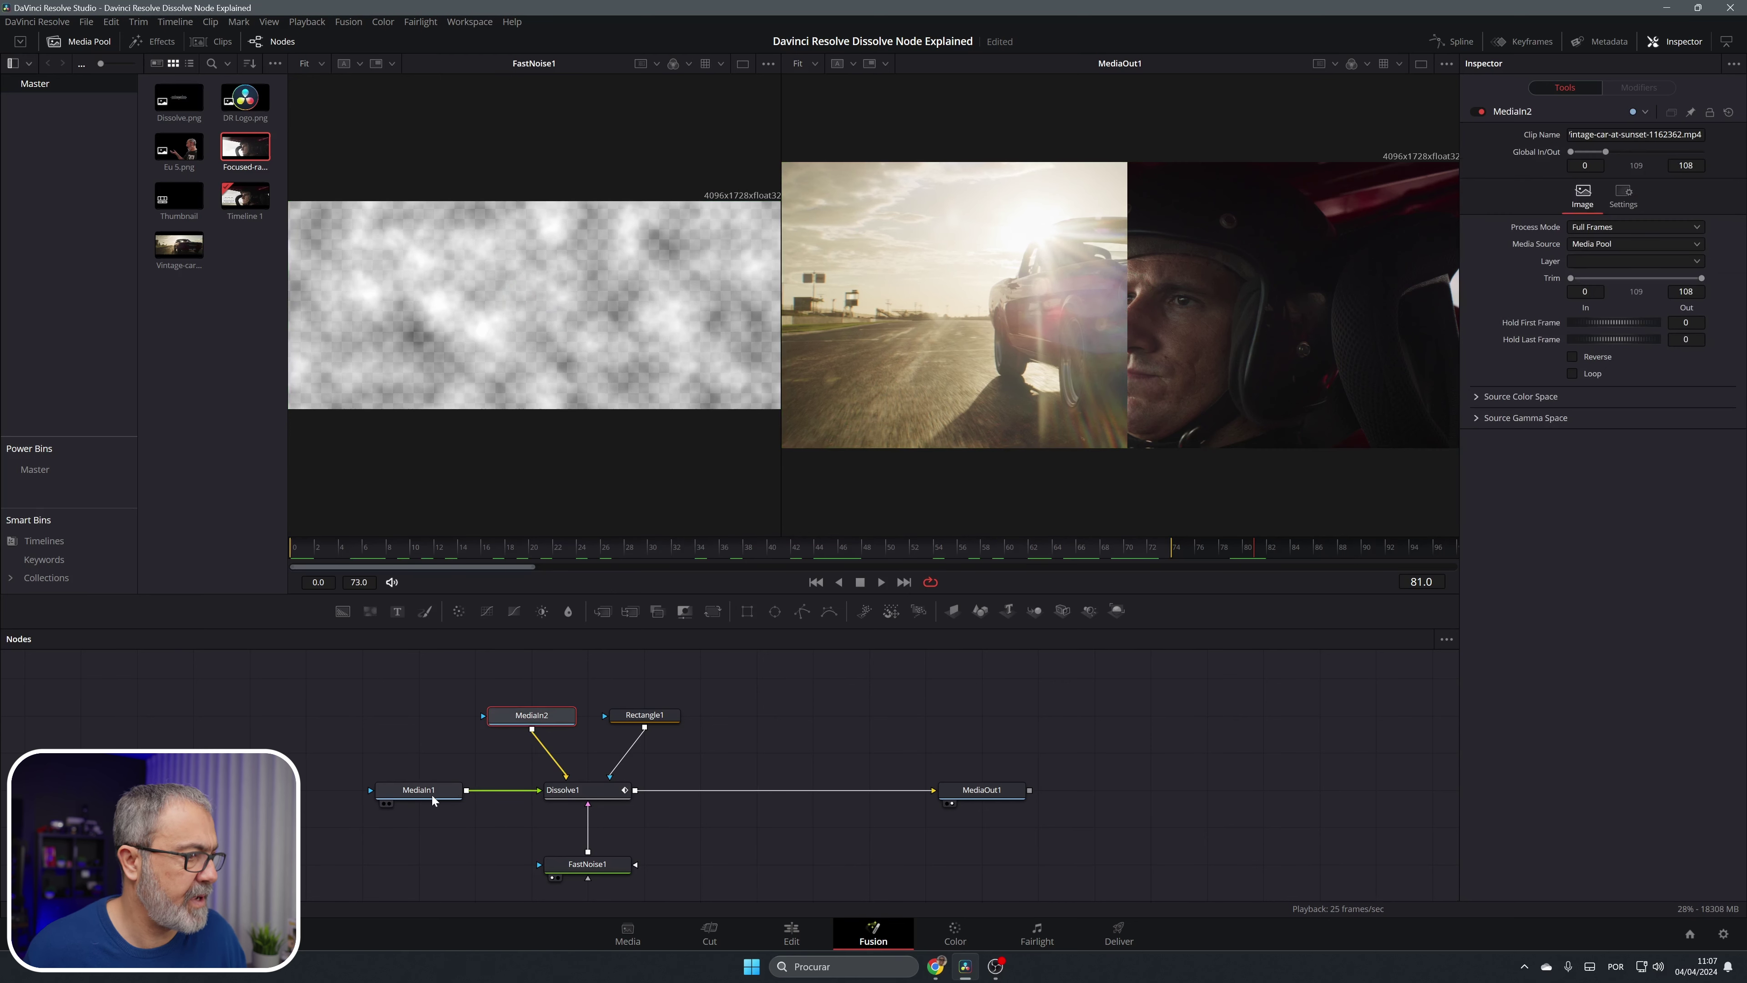
# - Insert a Transform node after MediaIn1 and shift the driver clip to center X 0.653 so it sits inside the mask
pyautogui.click(430, 799)
pyautogui.hotkey('shift', 'space')
pyautogui.write('tr')
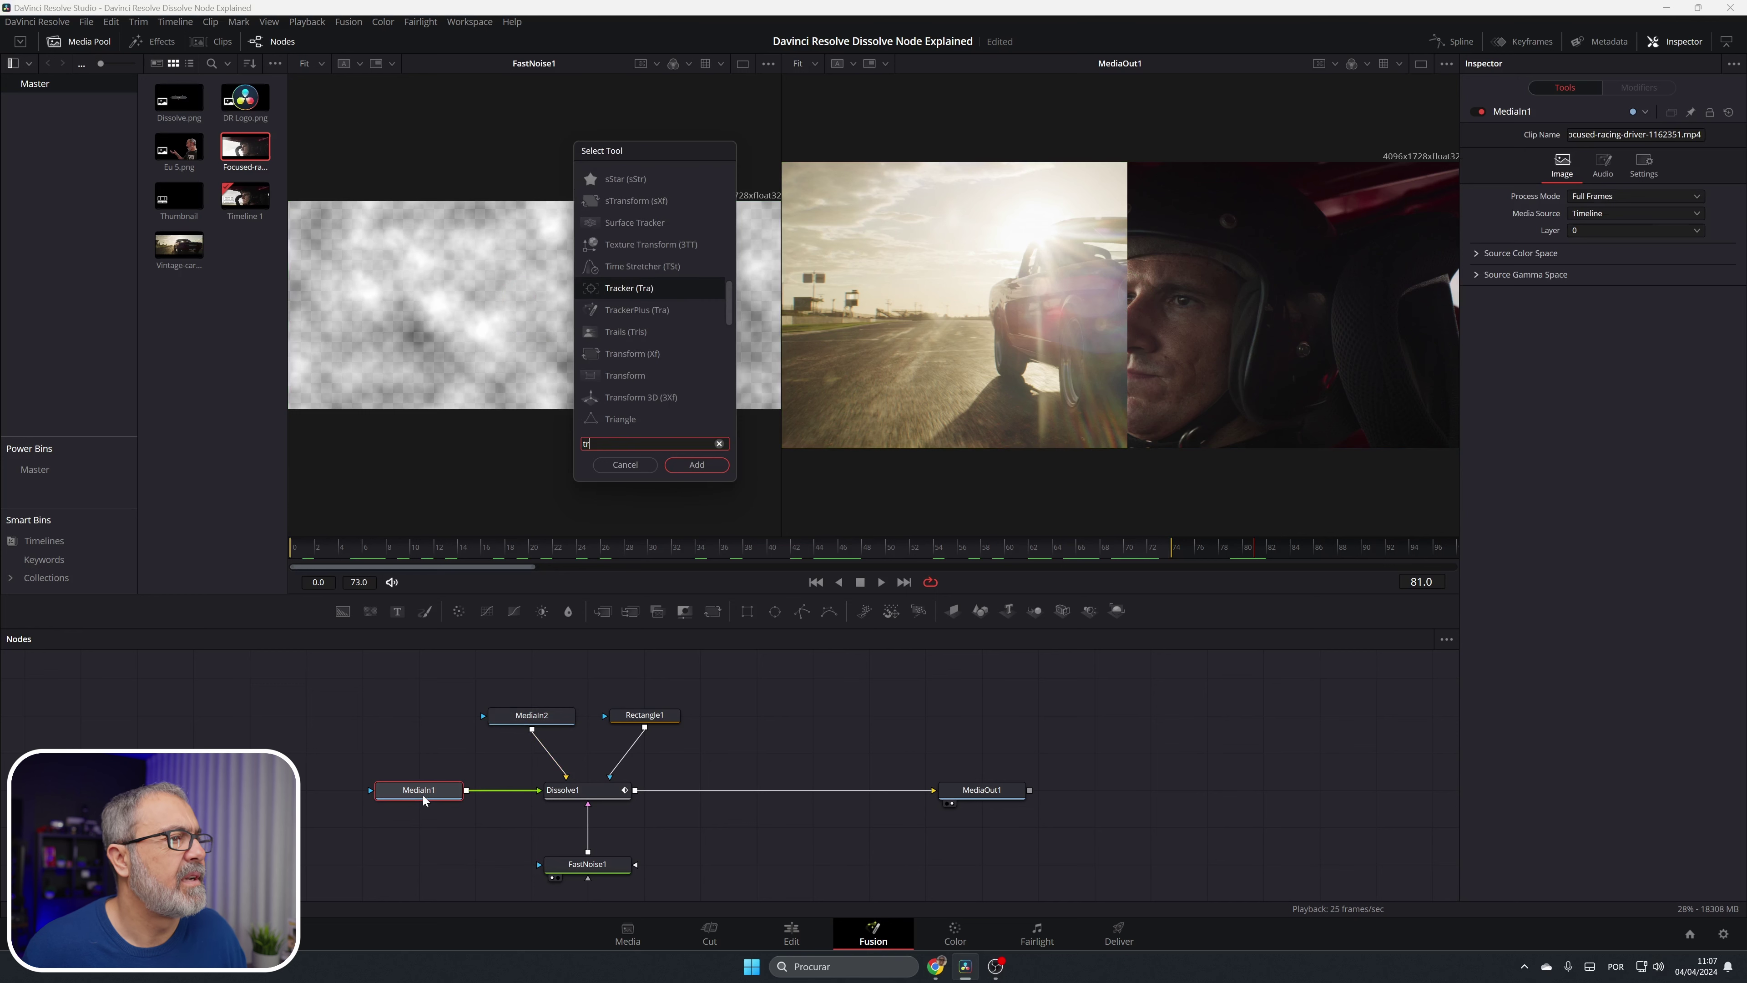
pyautogui.click(648, 375)
pyautogui.click(697, 464)
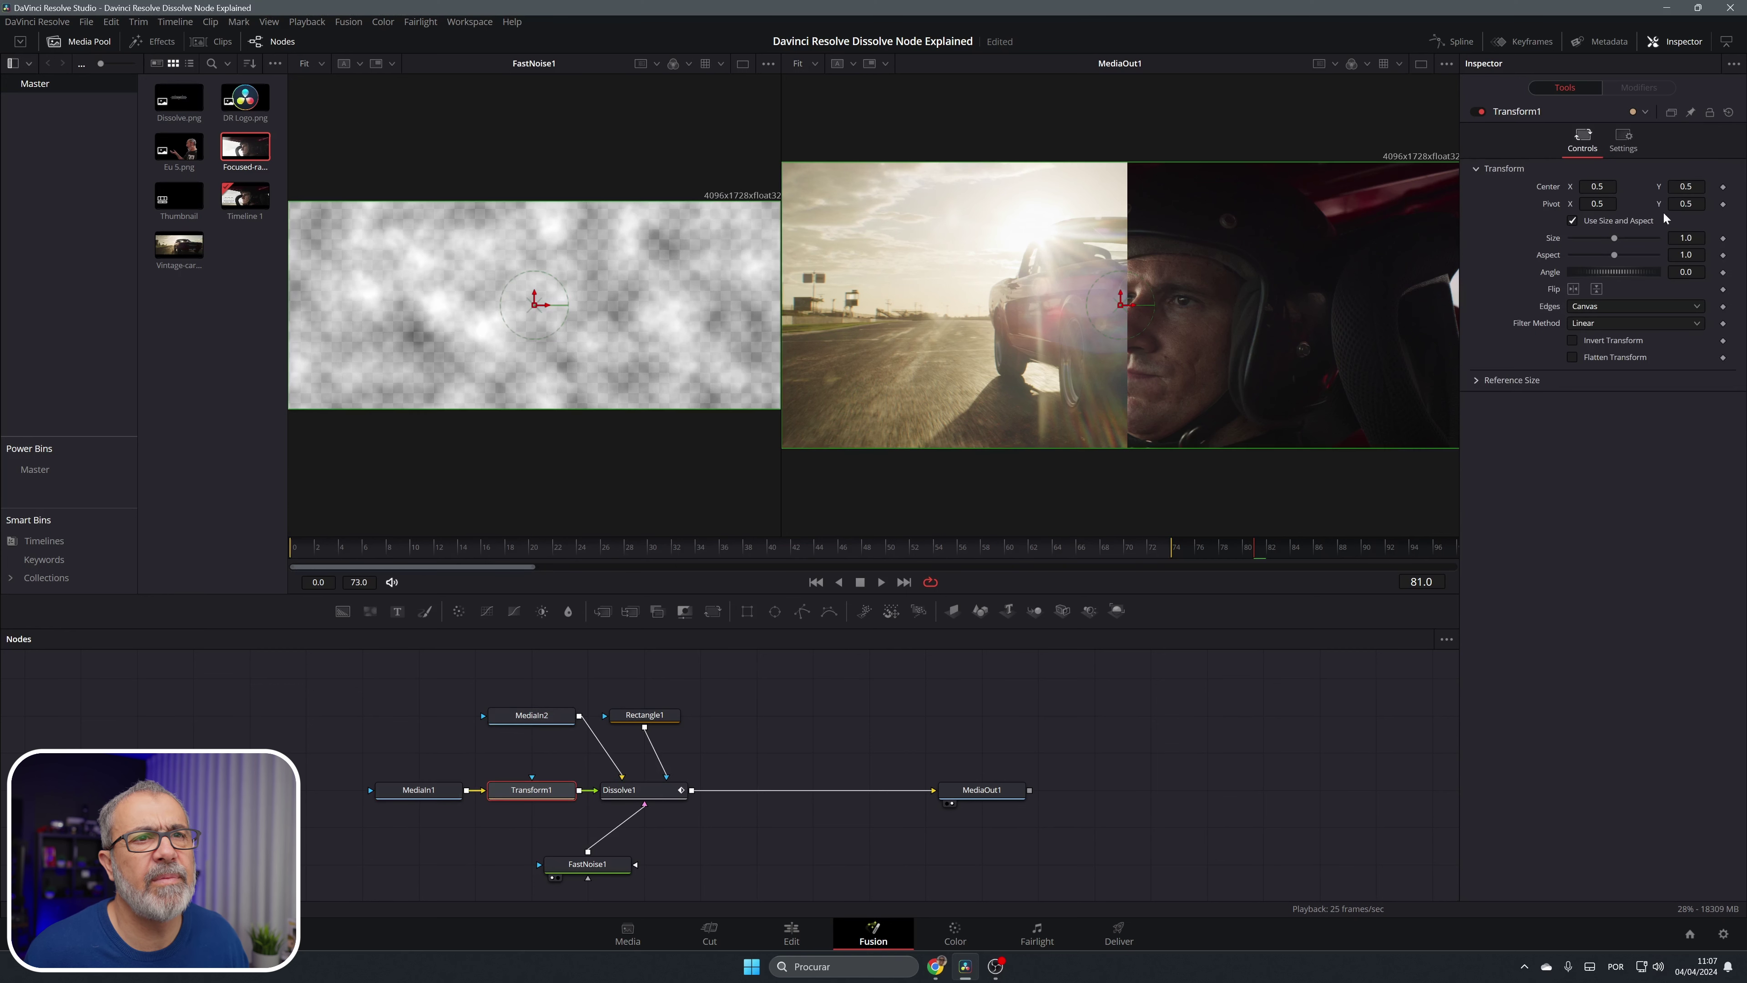
pyautogui.moveTo(1128, 304); pyautogui.dragTo(1234, 305)
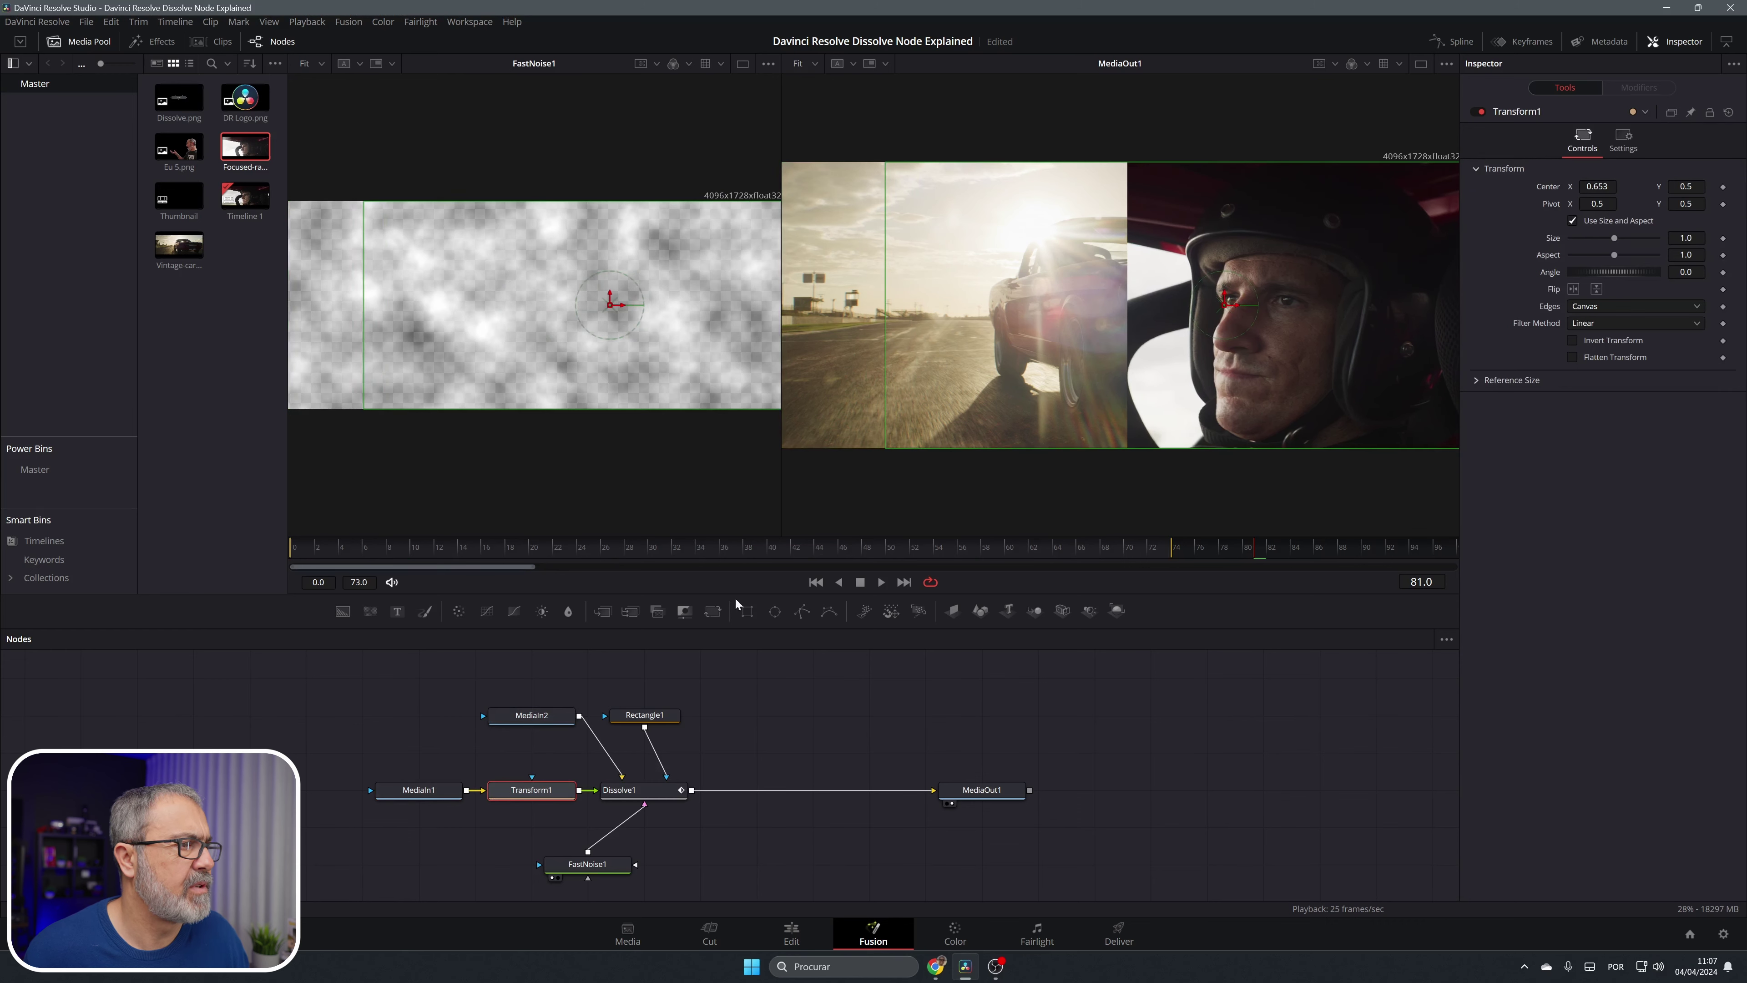
# - Return to frame 1 and disable the Dissolve node's wipe border
pyautogui.click(307, 554)
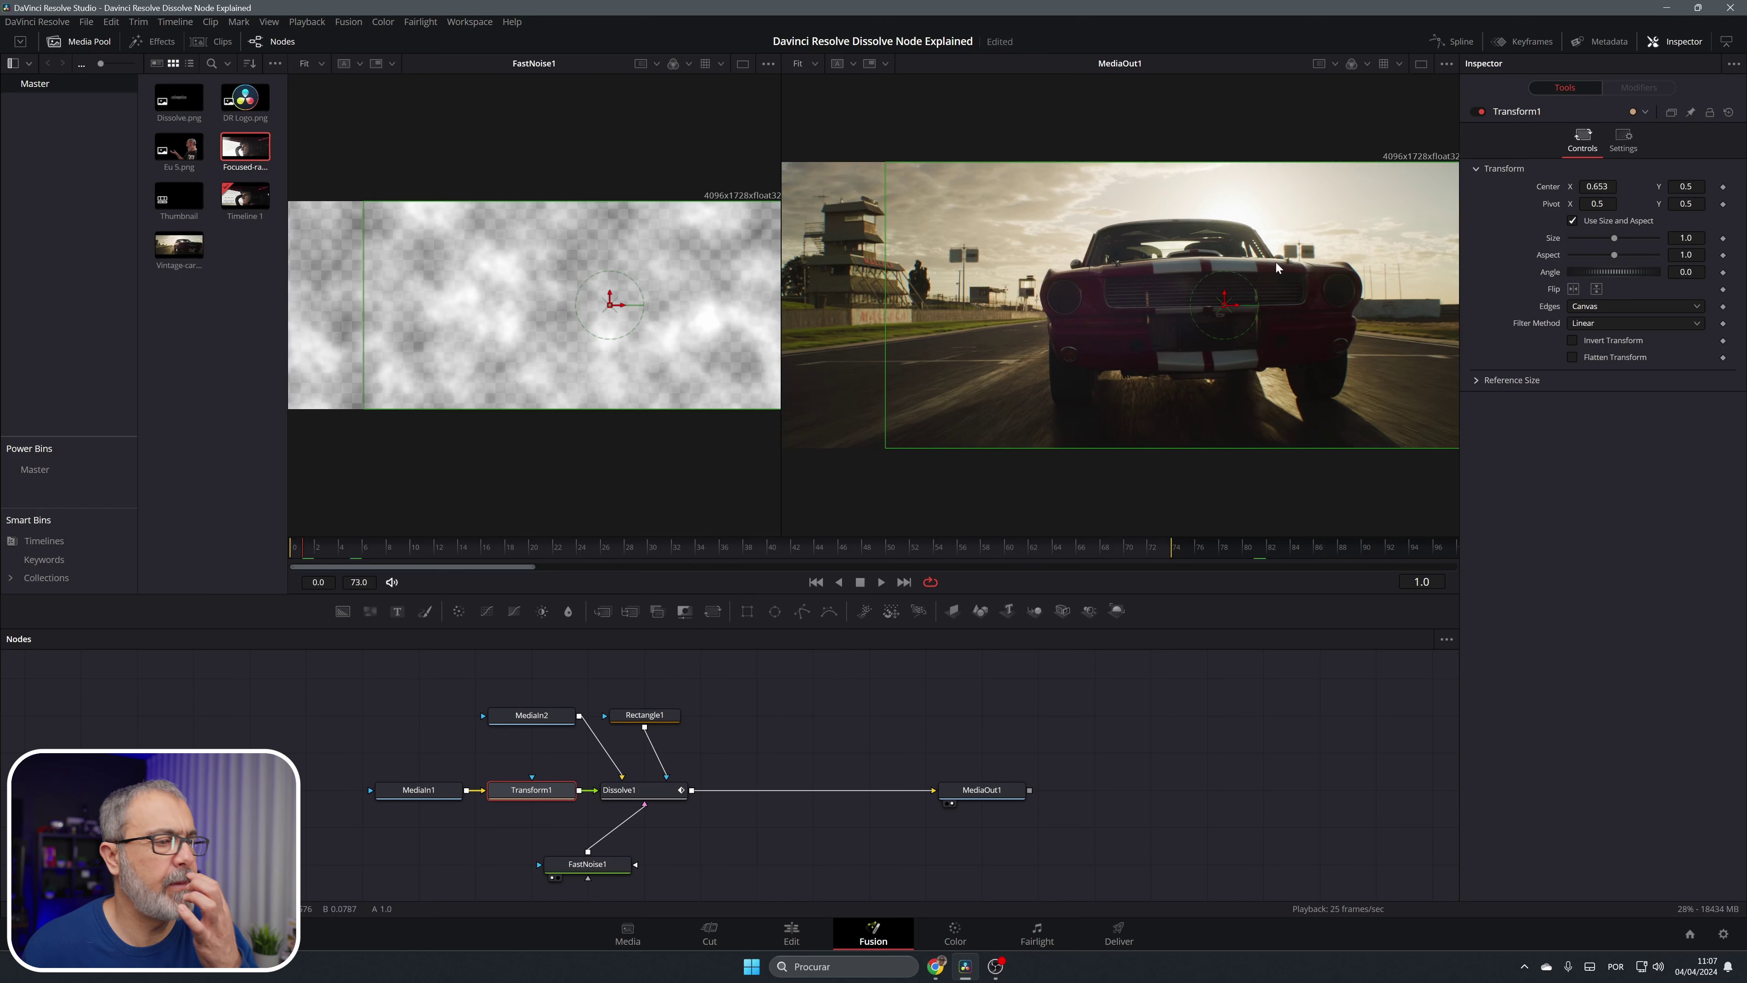
pyautogui.click(622, 790)
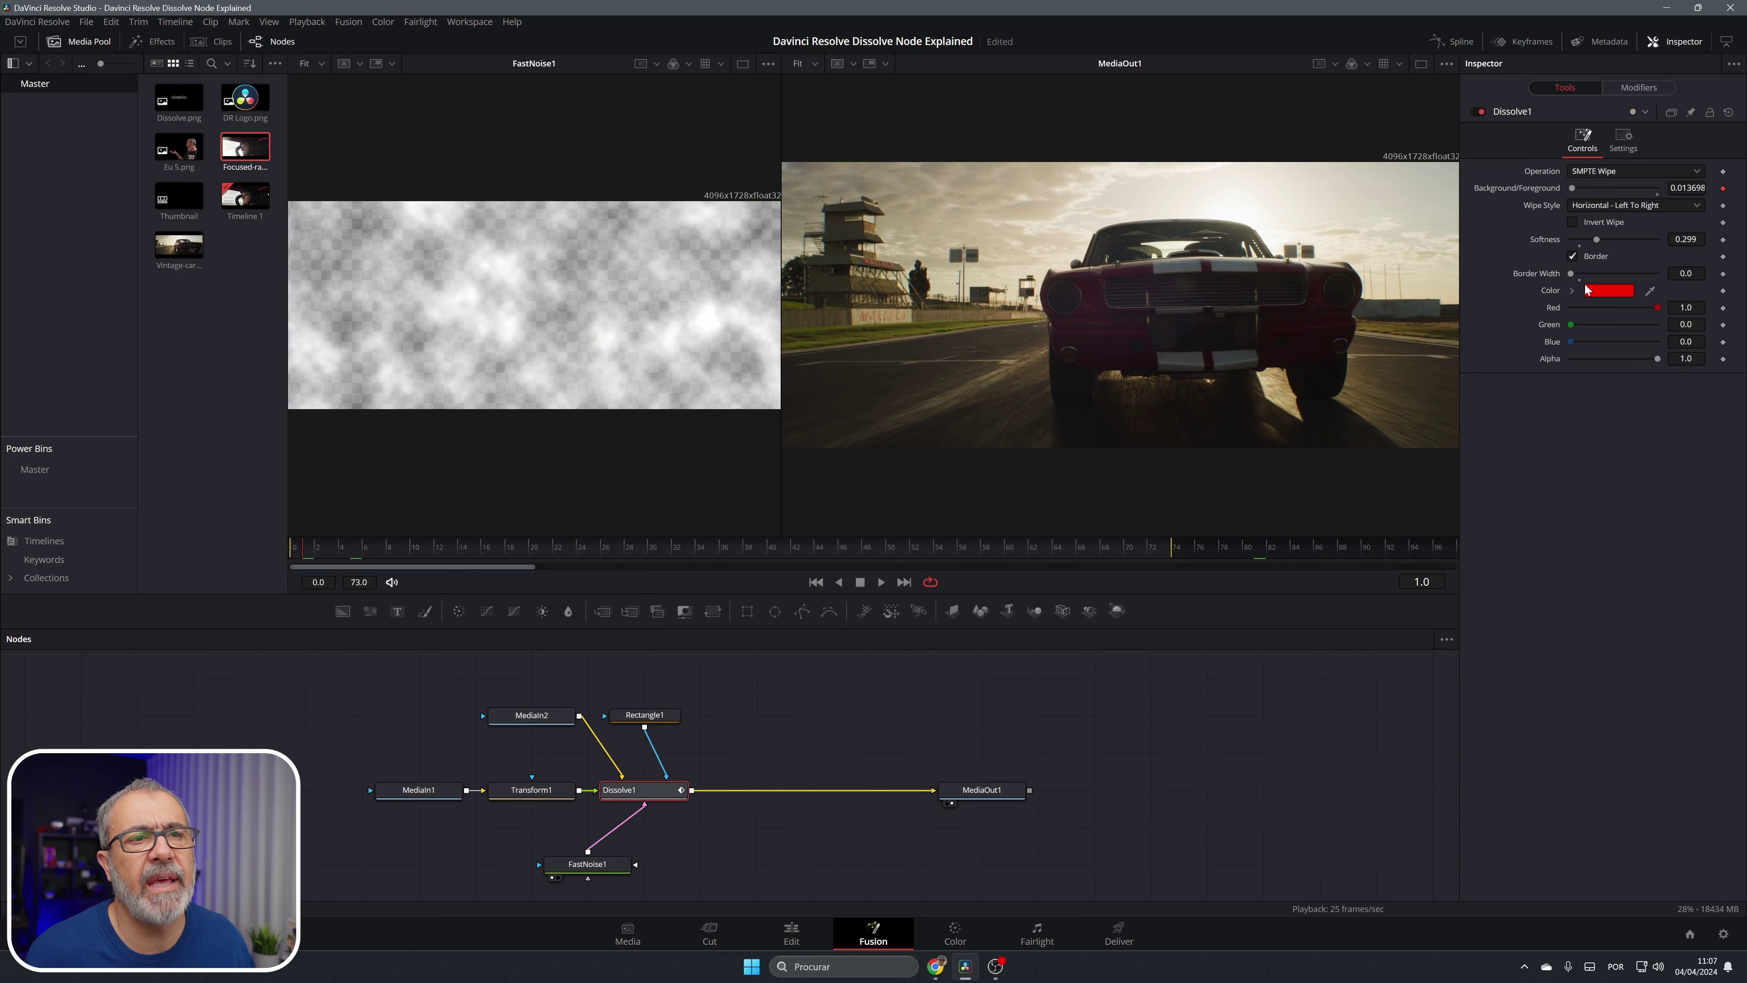
pyautogui.click(1573, 257)
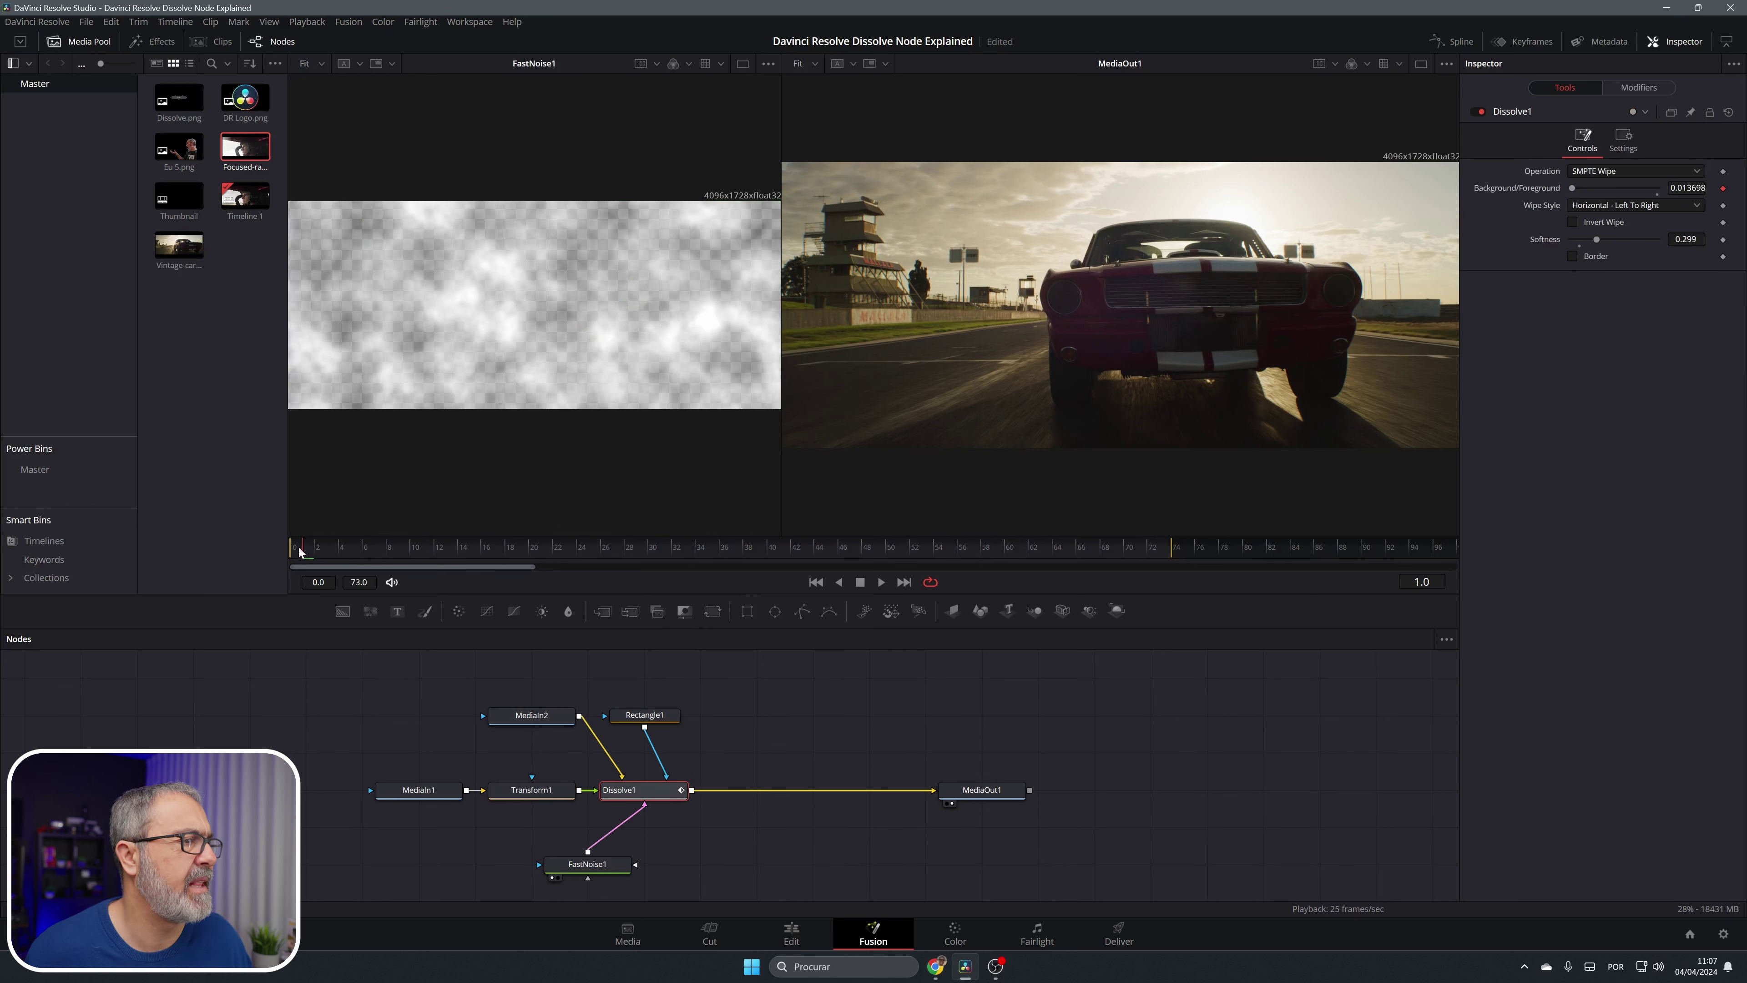